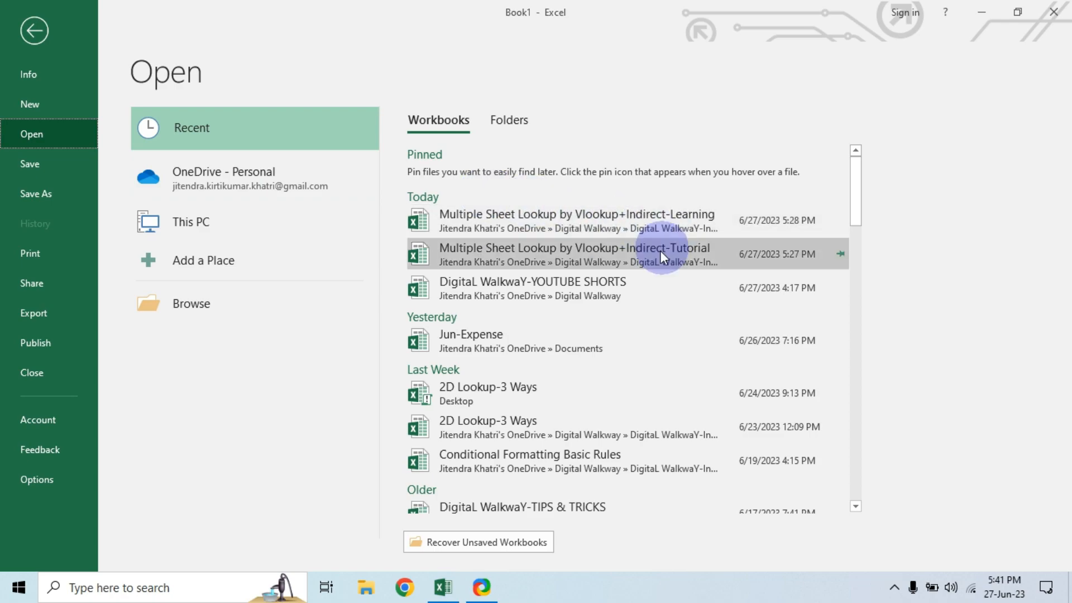
Open the Multiple Sheet Lookup tutorial workbook and group all branch sheets from Dahisar through Versova.
left_click(648, 254)
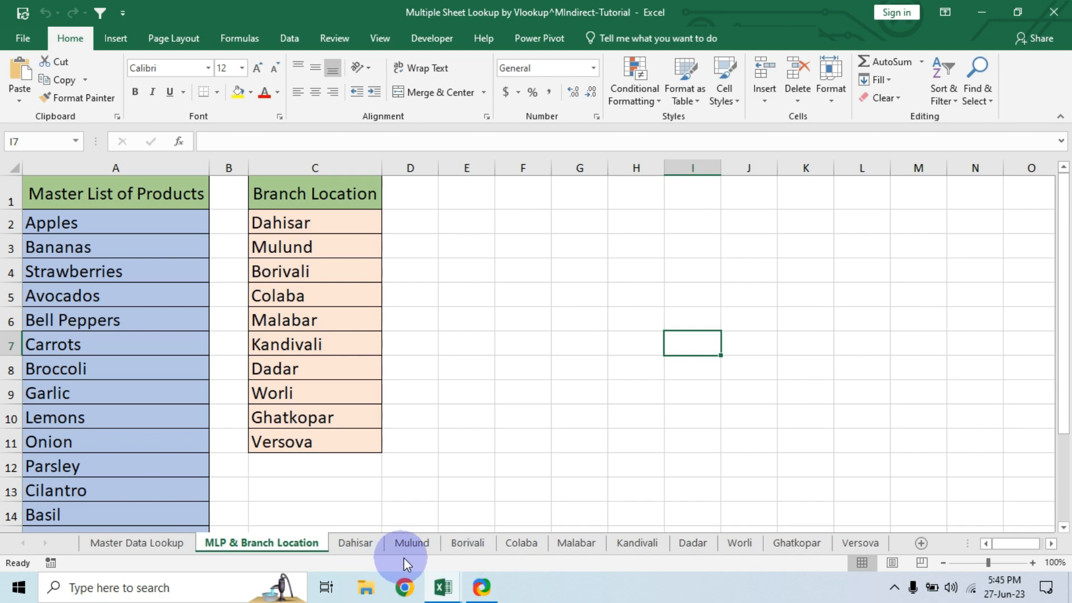
left_click(362, 544)
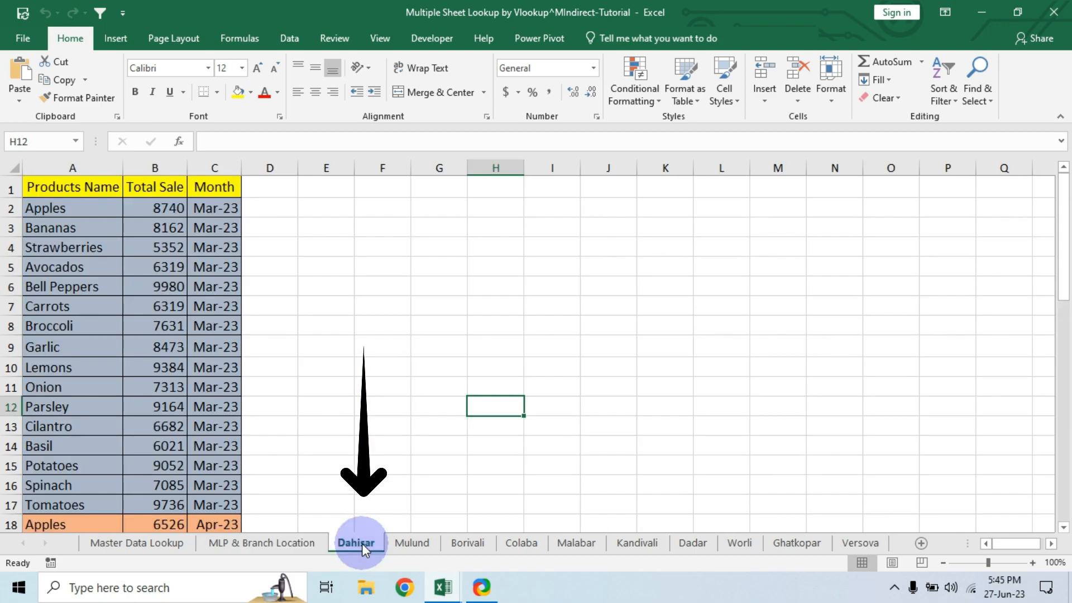
left_click(860, 543, "shift")
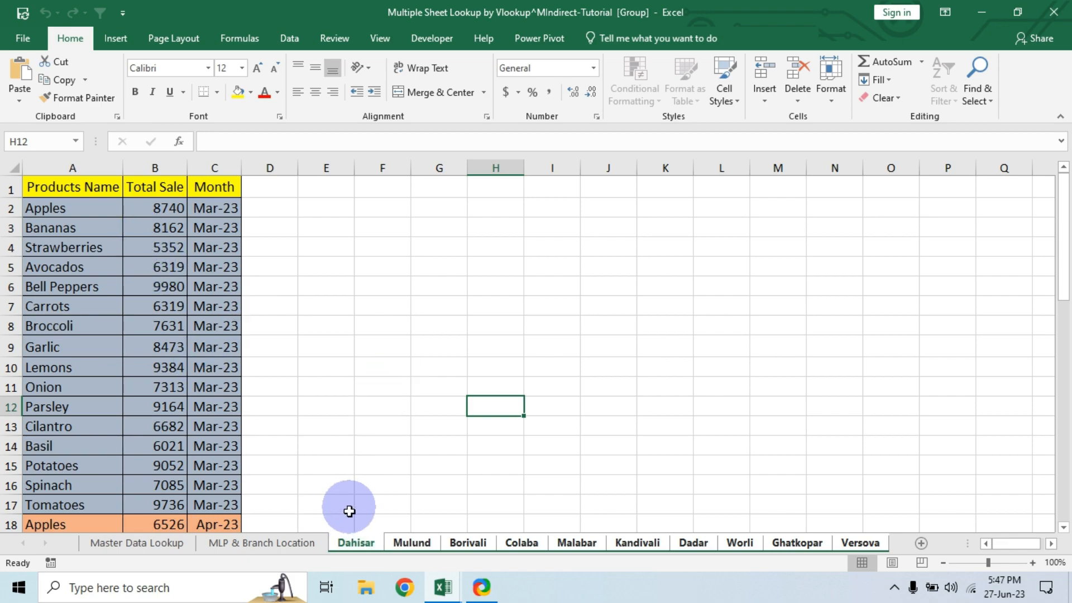
Examine how Apples and the other products repeat in the March, April and May blocks of the Dahisar sheet.
scroll(248, 369, "down", 3)
scroll(248, 369, "up", 3)
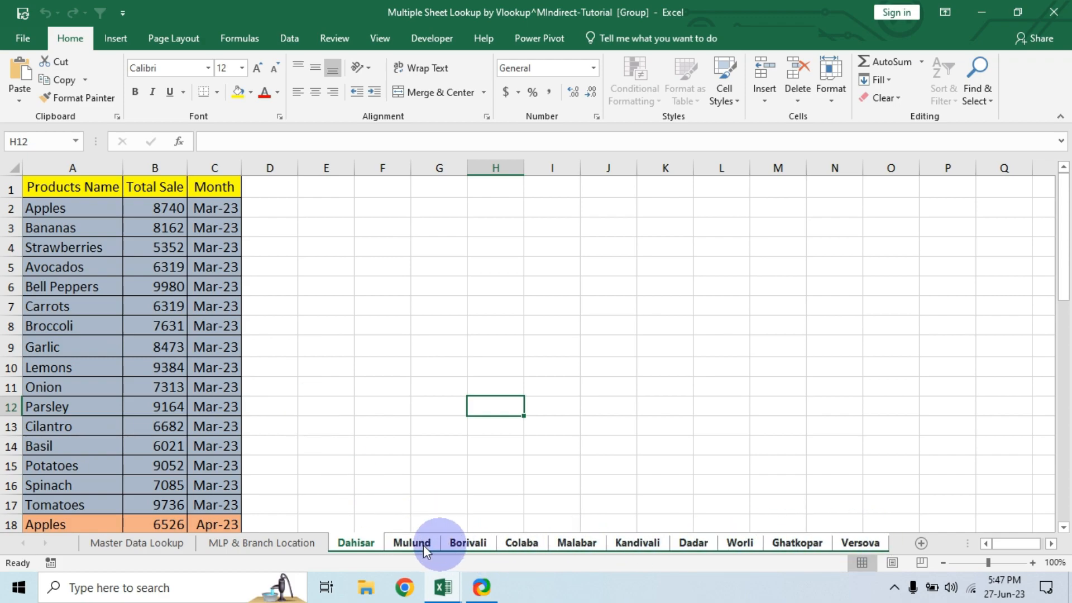
left_click(54, 209)
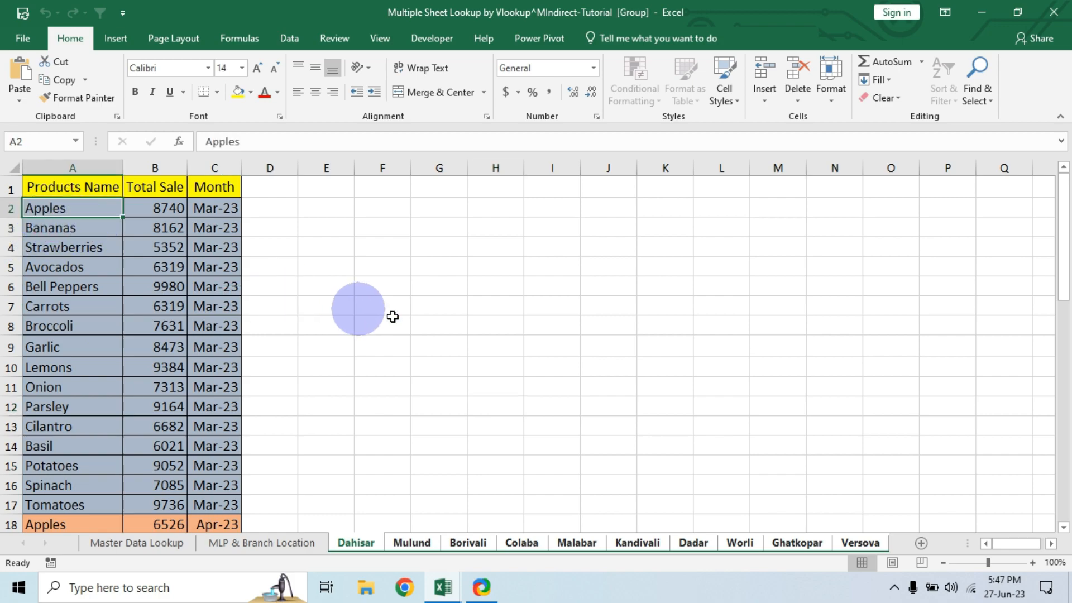
left_click_drag(35, 212, 212, 210)
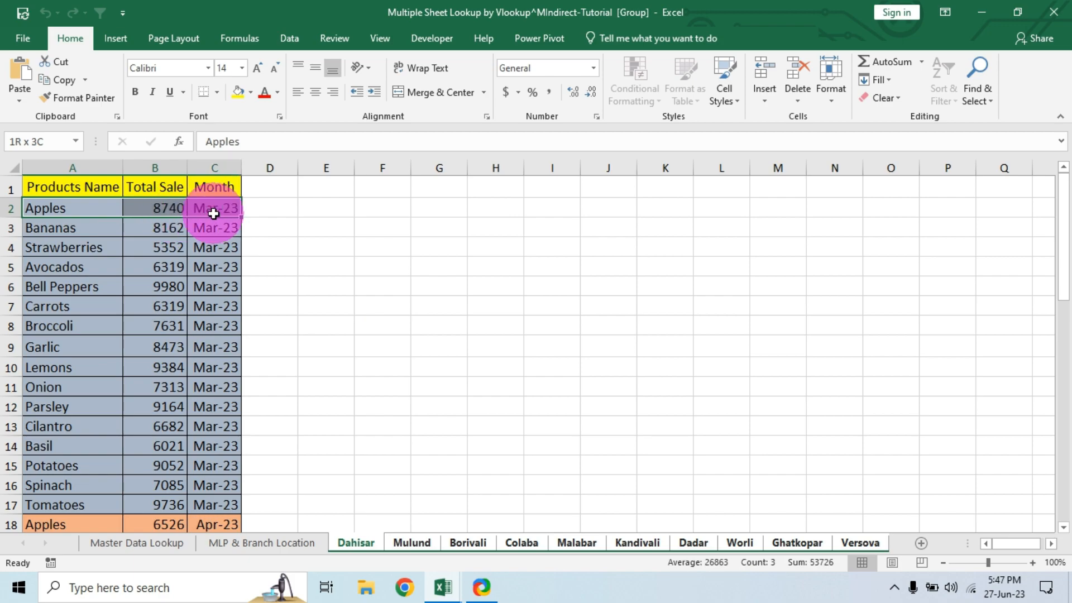
scroll(210, 370, "down", 3)
left_click_drag(43, 345, 207, 341)
scroll(322, 378, "down", 5)
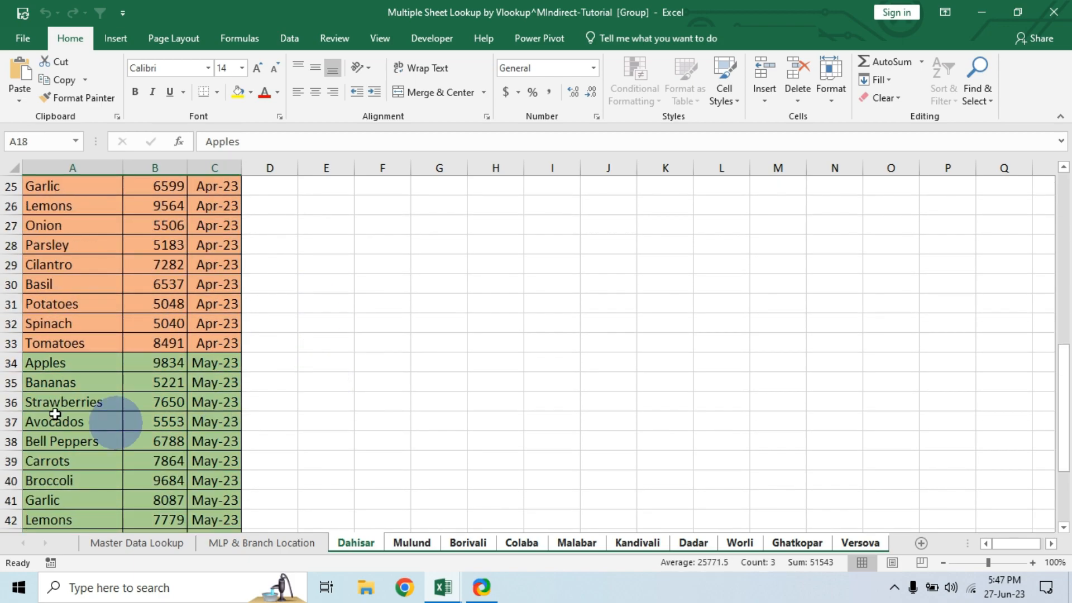
left_click_drag(91, 361, 214, 363)
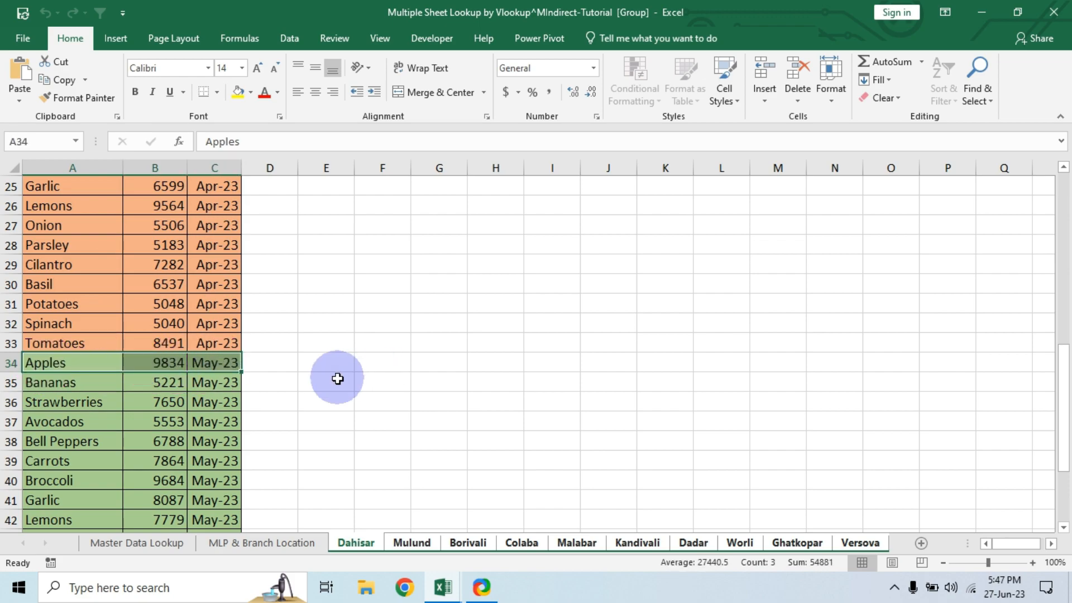
scroll(347, 381, "up", 5)
scroll(347, 381, "up", 3)
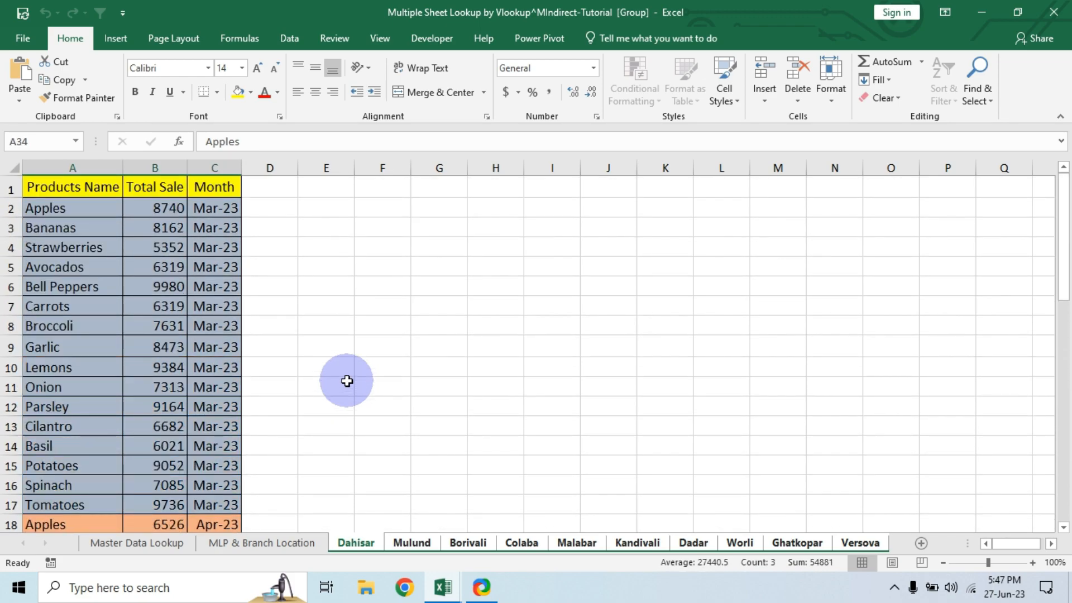
scroll(347, 381, "down", 7)
scroll(347, 380, "up", 7)
left_click(82, 211)
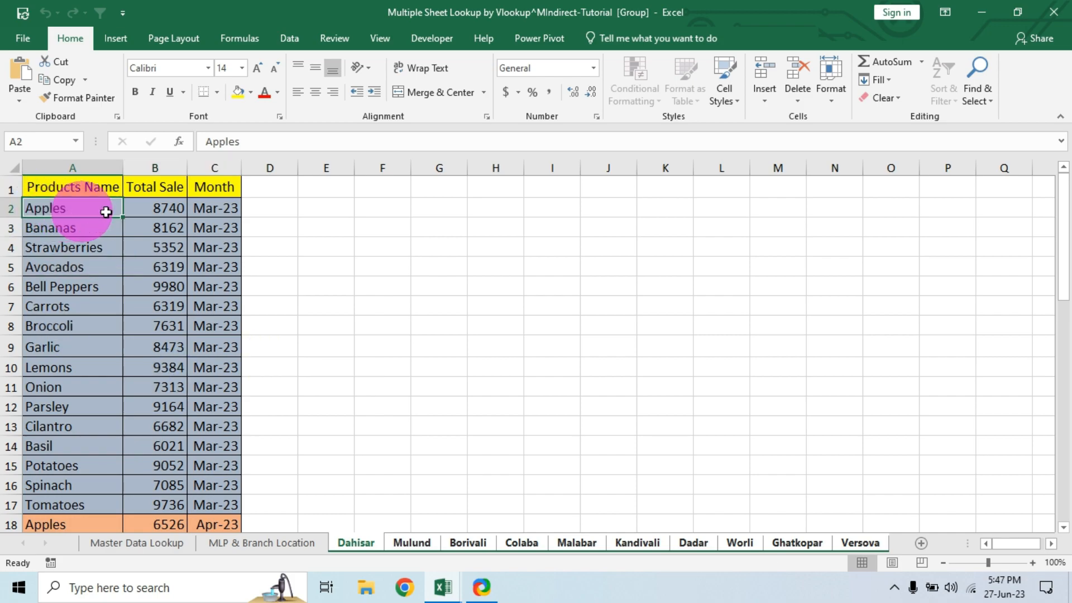
left_click_drag(106, 212, 212, 213)
scroll(161, 476, "down", 4)
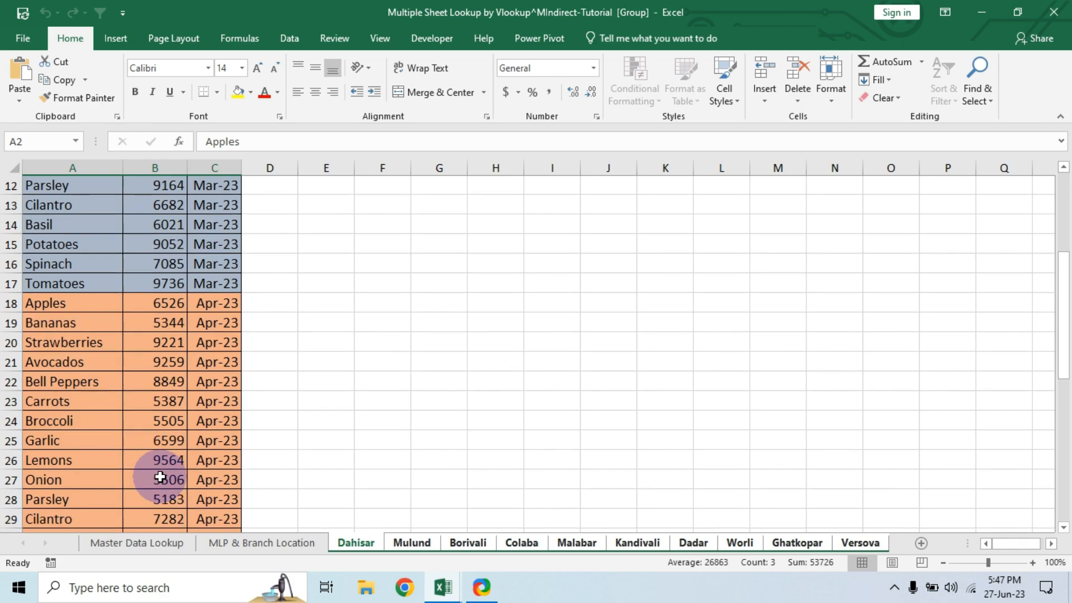
scroll(161, 476, "down", 5)
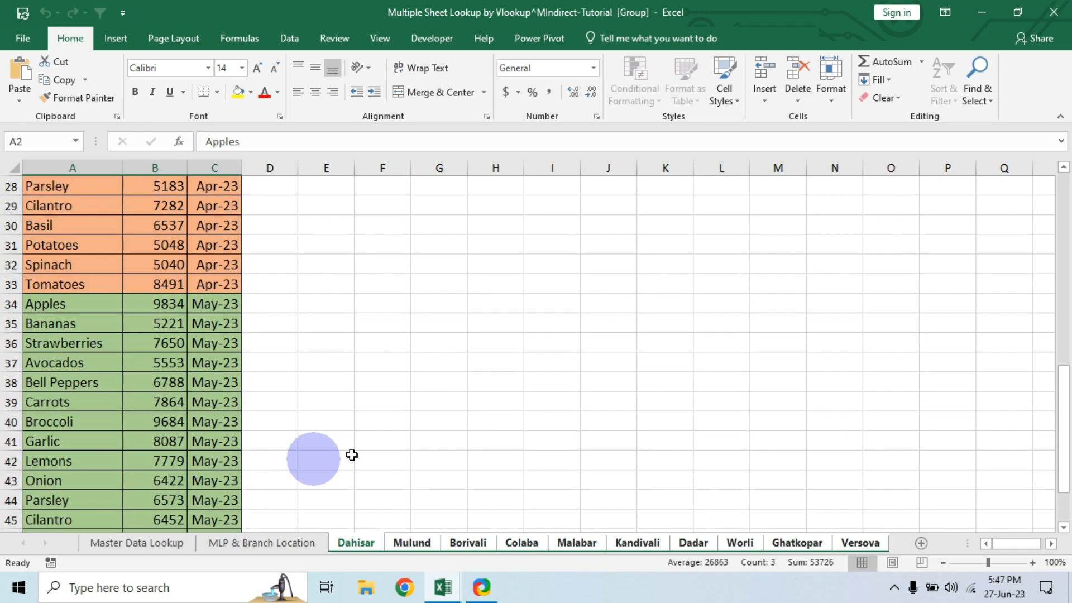
scroll(363, 454, "up", 9)
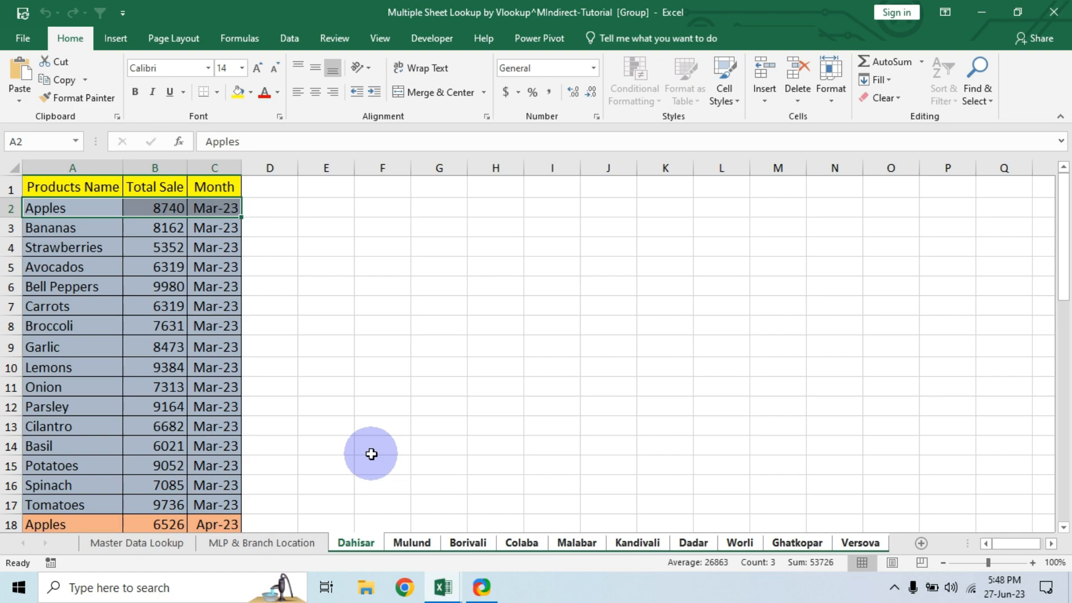
Insert a new column before Products Name in the grouped sheets and enter the heading Helper in A1.
left_click(45, 164)
key("ctrl+shift+plus")
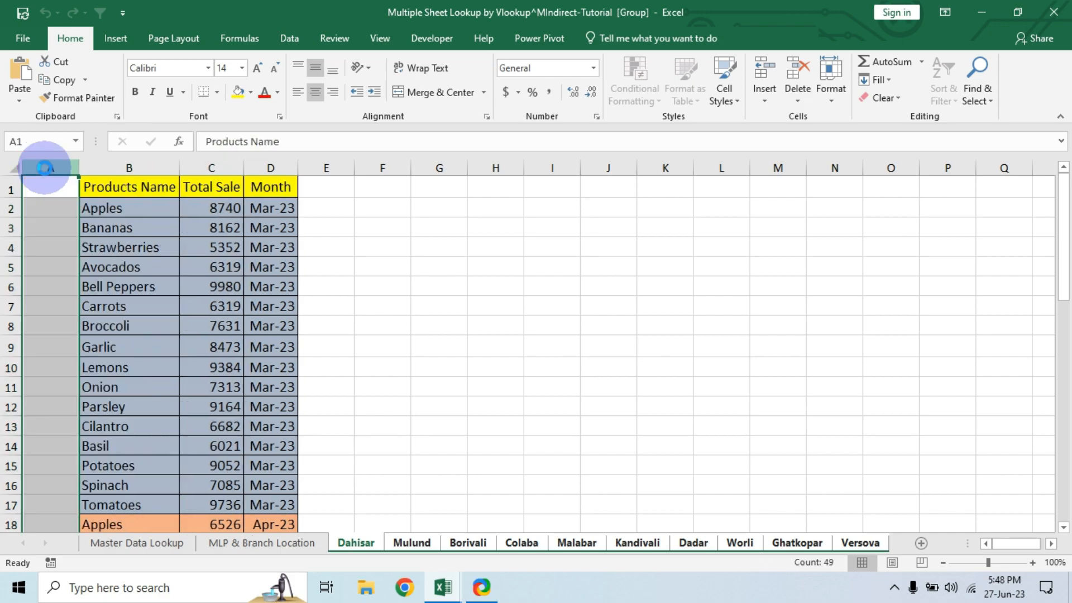
left_click(48, 189)
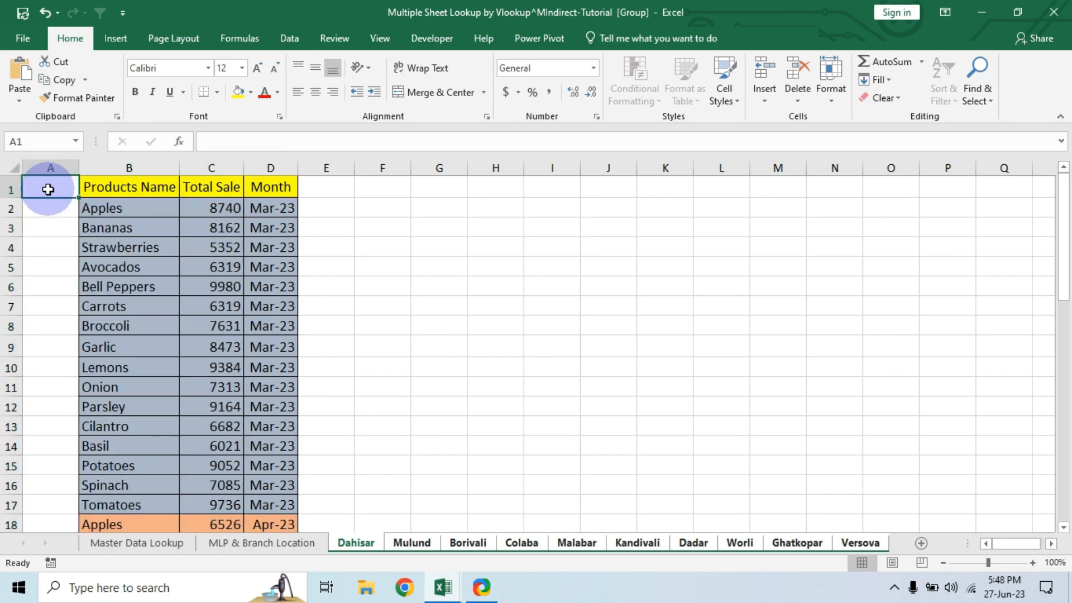
type("helpwr")
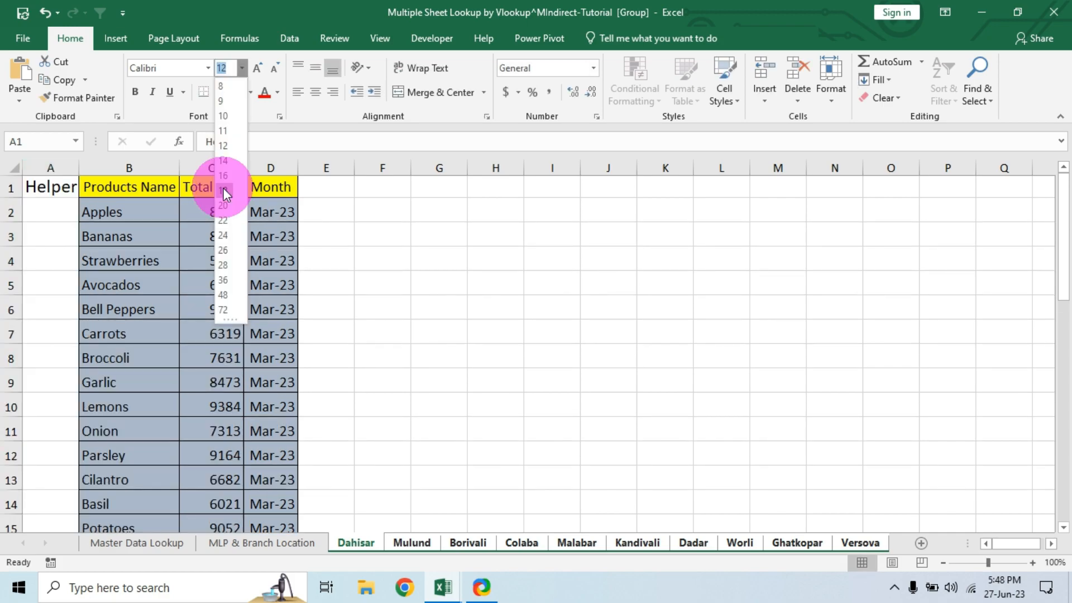
Set the Helper column's font size to 18 and widen the column to about the width of Products Name.
left_click(219, 187)
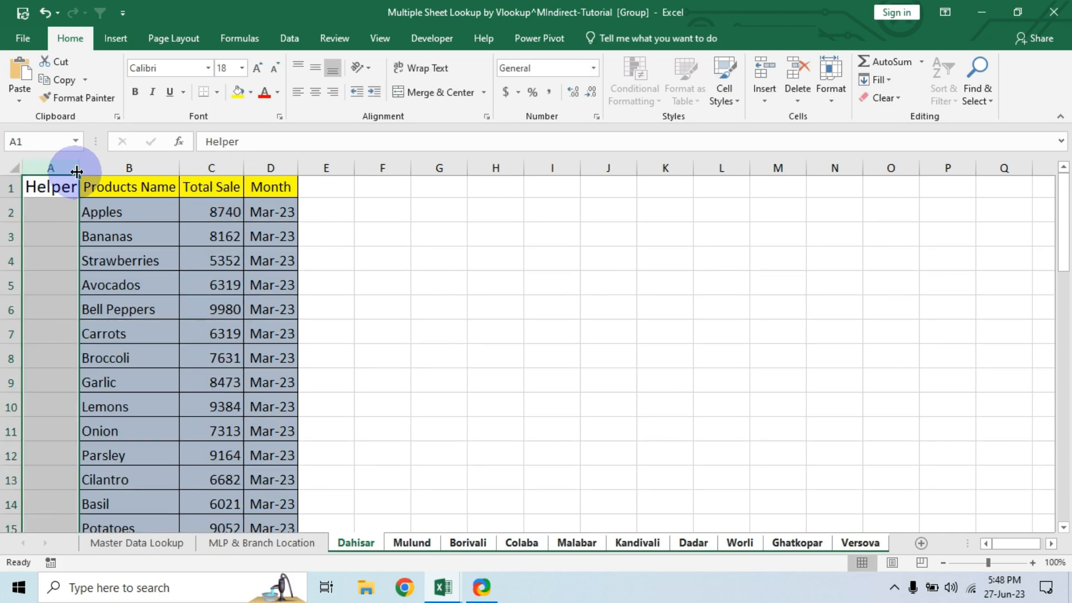
left_click_drag(76, 171, 122, 172)
Begin a formula in A2 that joins the product name, a hyphen and a count: =B2&"-"&COUNTIF(.
left_click(83, 212)
type("=")
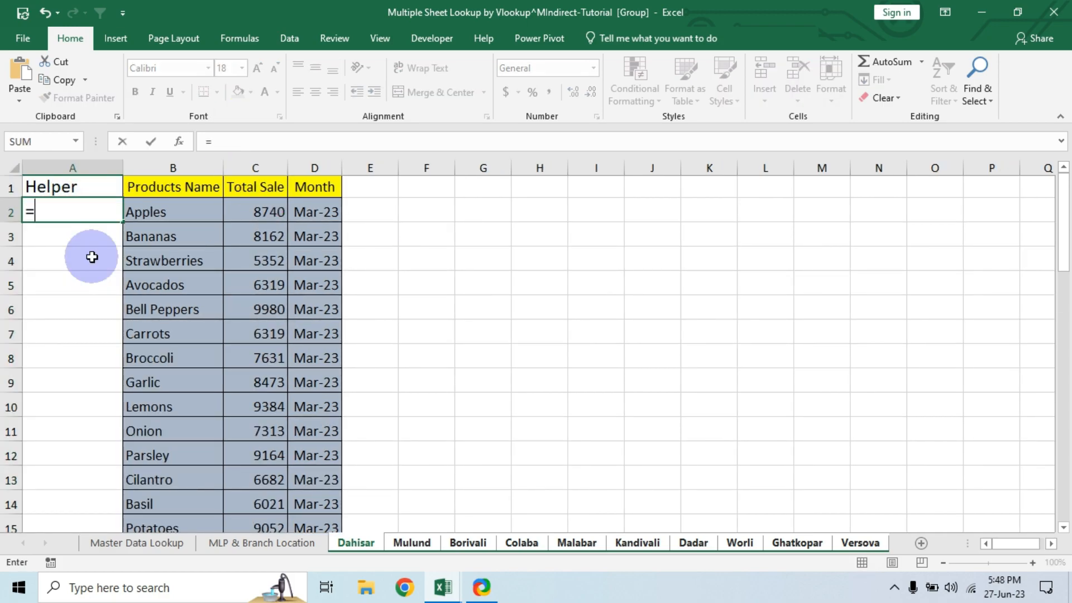
left_click(162, 214)
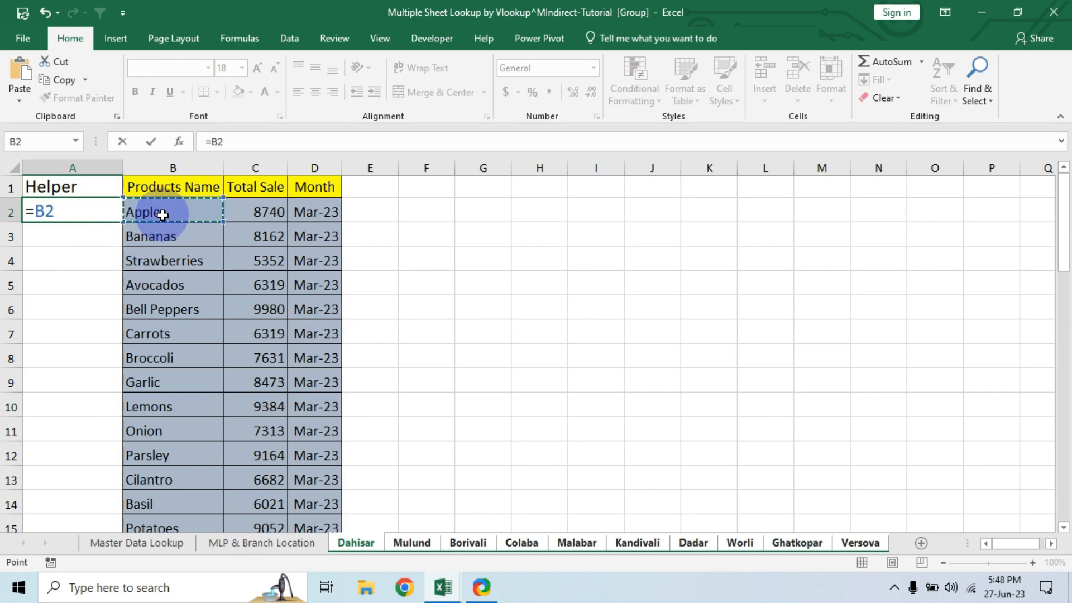
type("&")
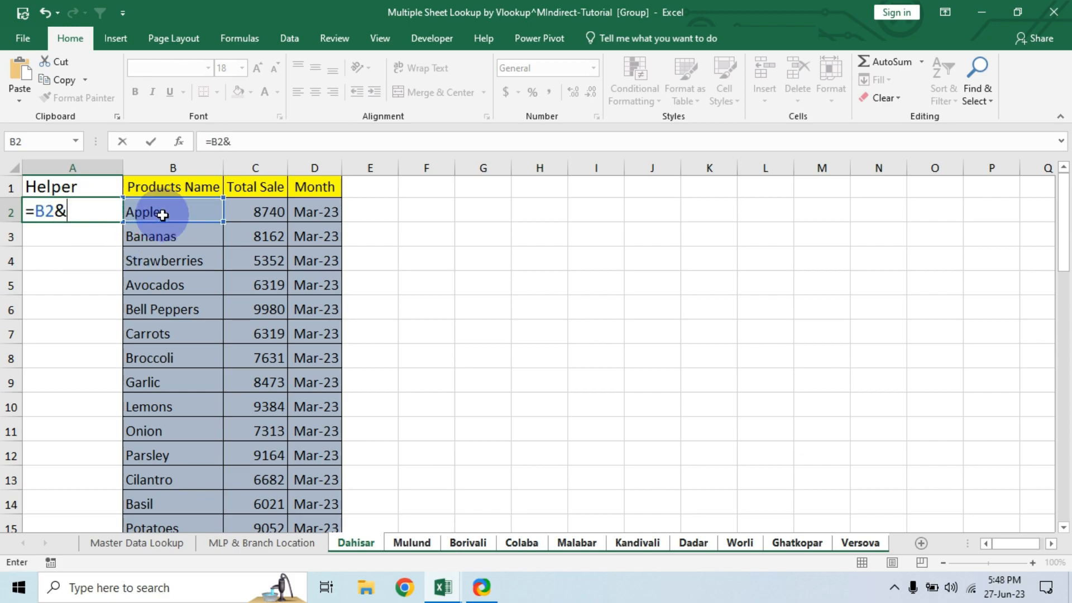
type("\"-")
type("&countif")
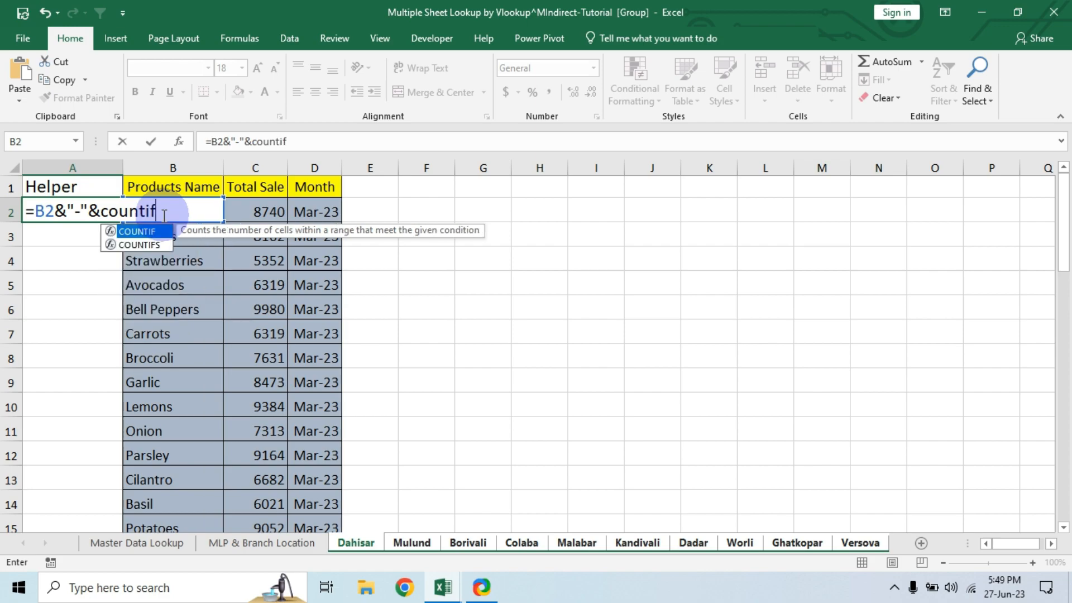
key("Tab")
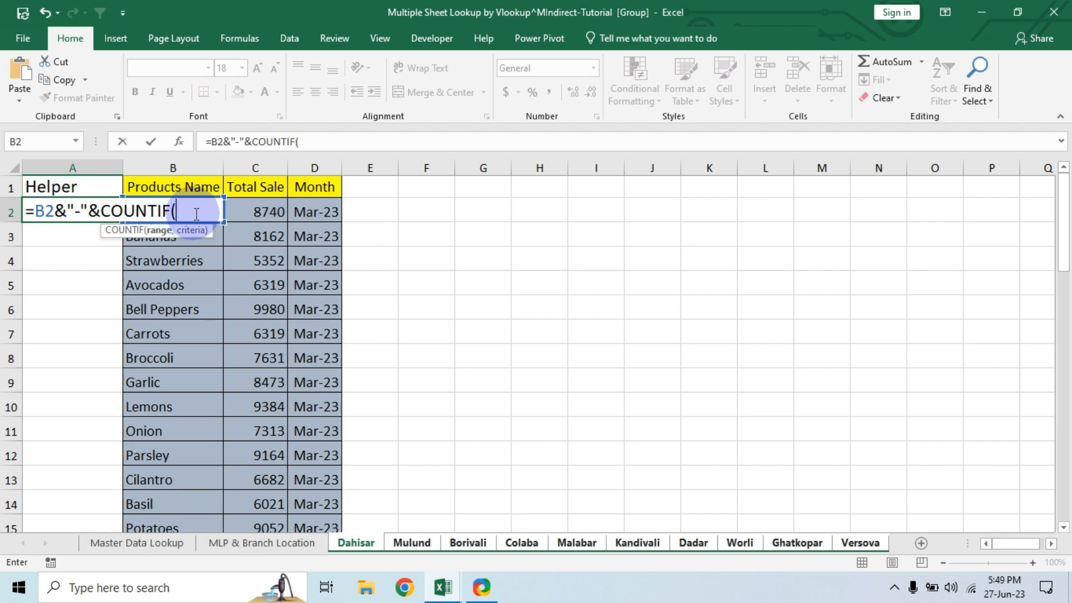
Give COUNTIF the expanding range $B$2:B2, with only the starting cell locked as an absolute reference.
left_click(193, 263)
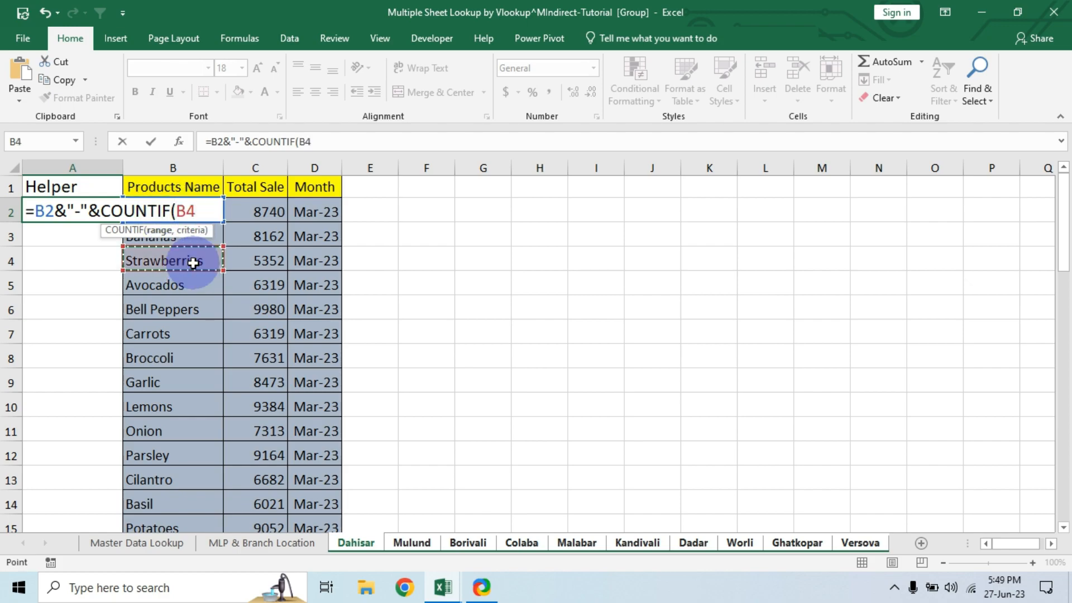
key("Up")
key("Up")
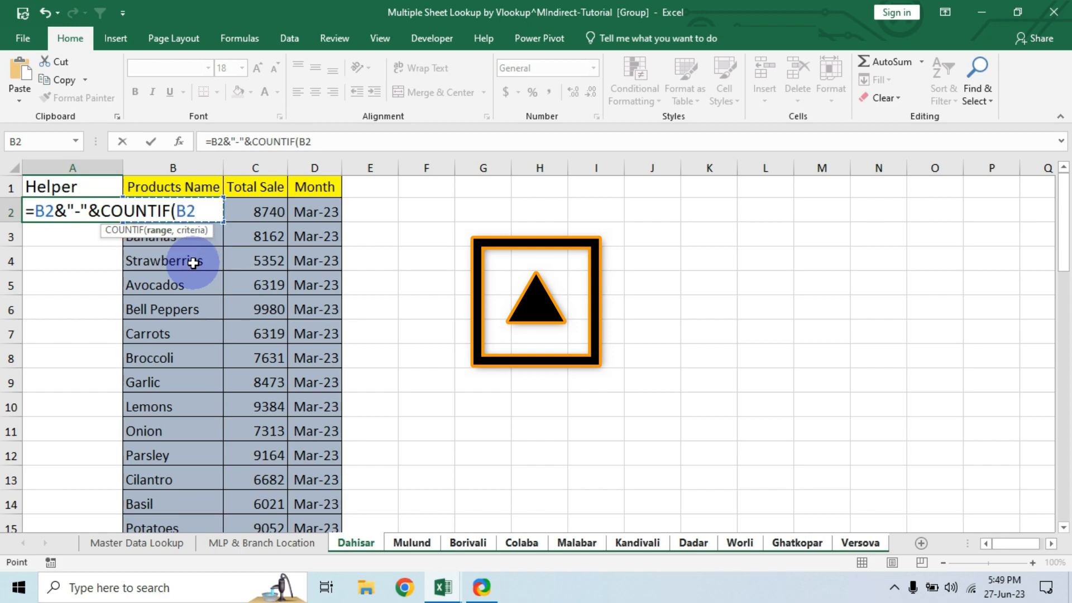
key("F8")
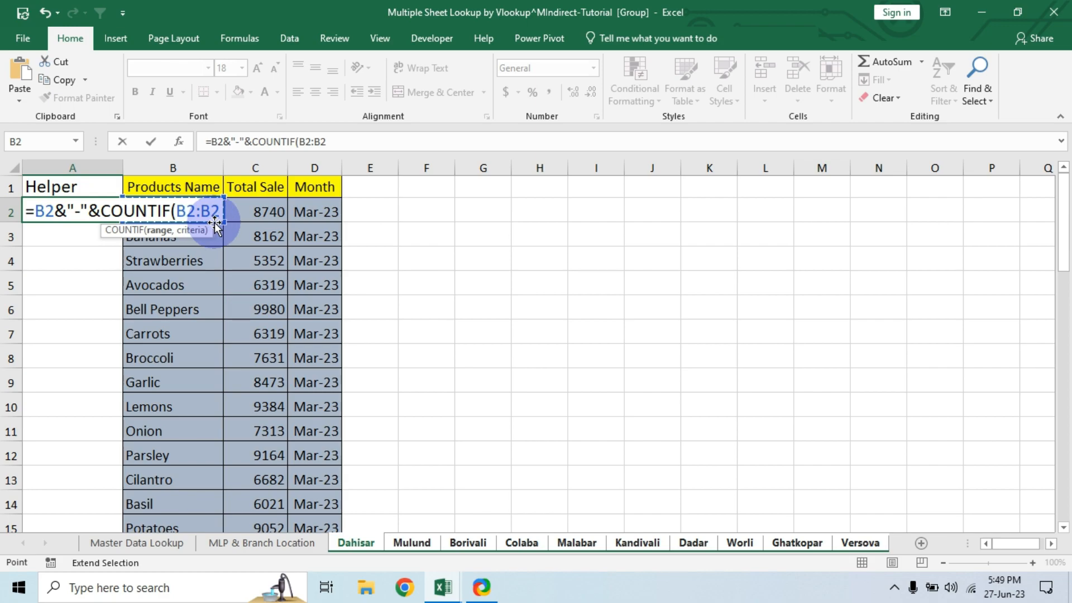
left_click_drag(195, 211, 177, 213)
key("F4")
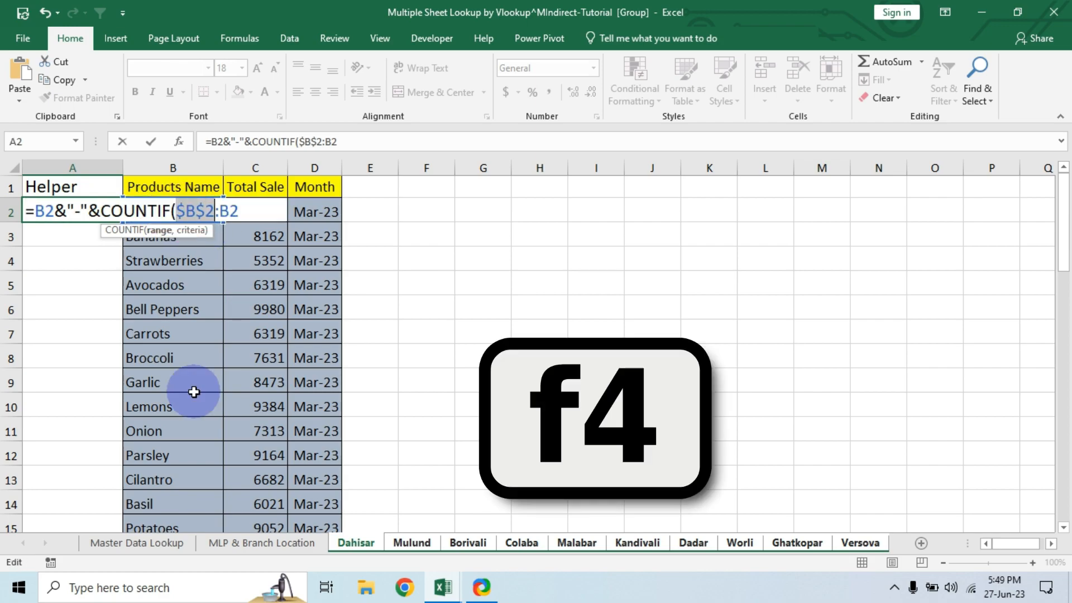
Complete the A2 formula with B2 as the COUNTIF criteria and fill it down the Helper column.
left_click(248, 210)
type(",")
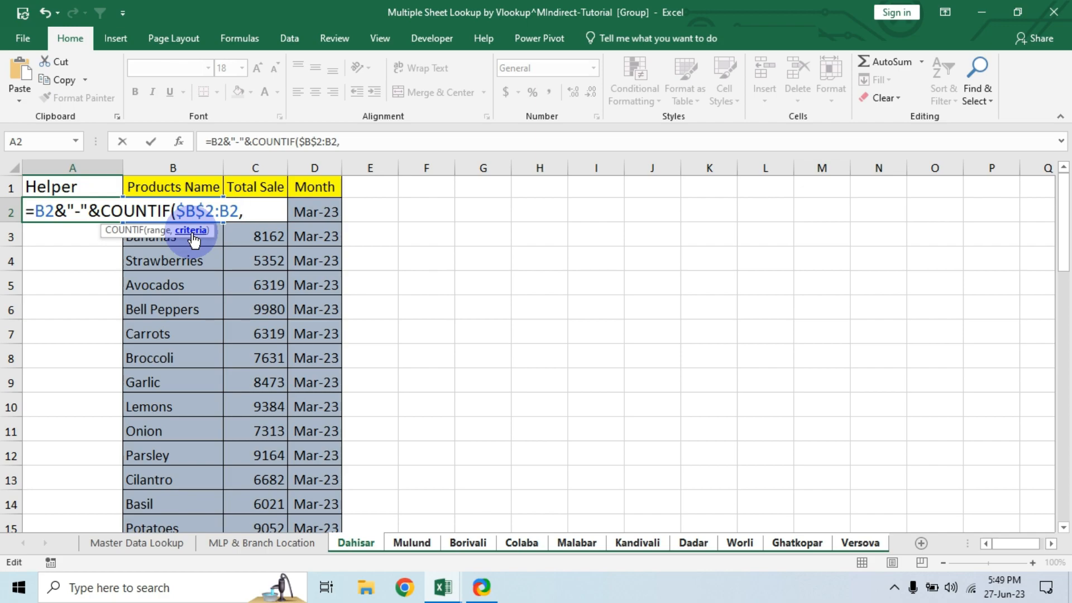
type("B2)")
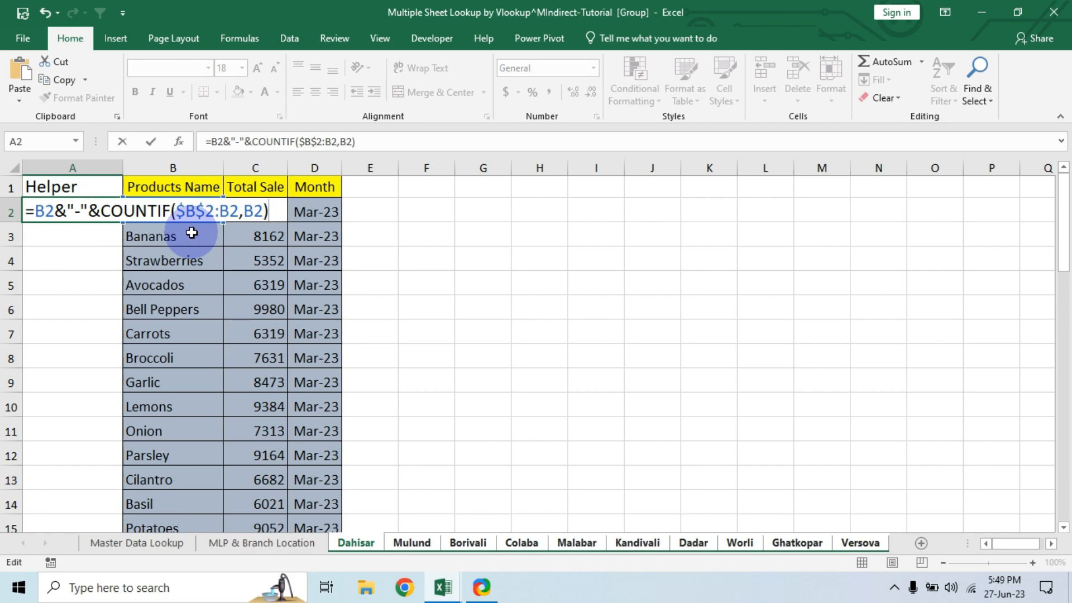
key("Return")
left_click(84, 217)
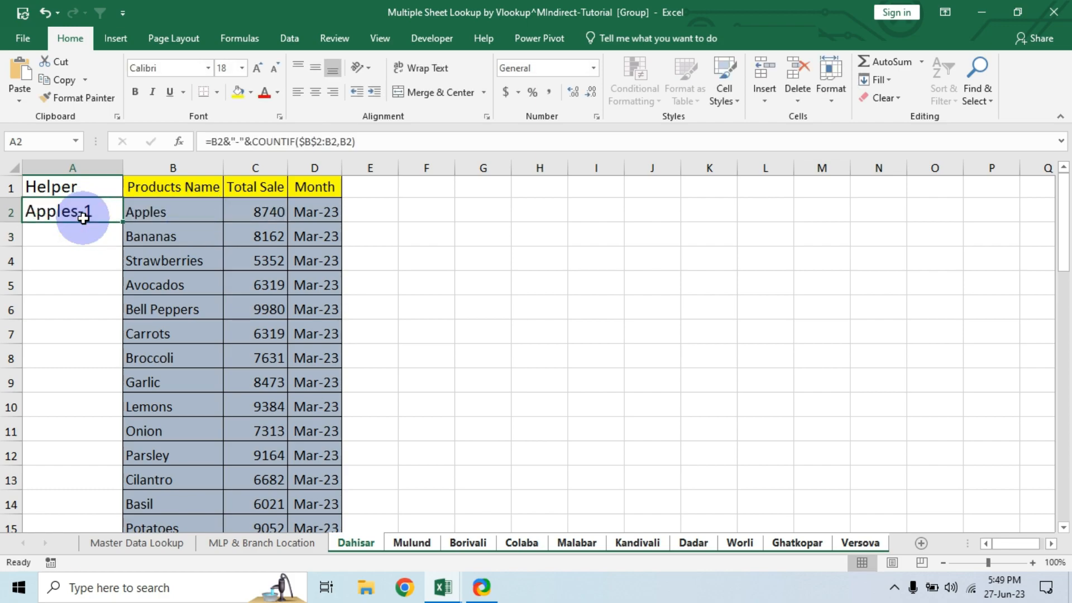
double_click(121, 224)
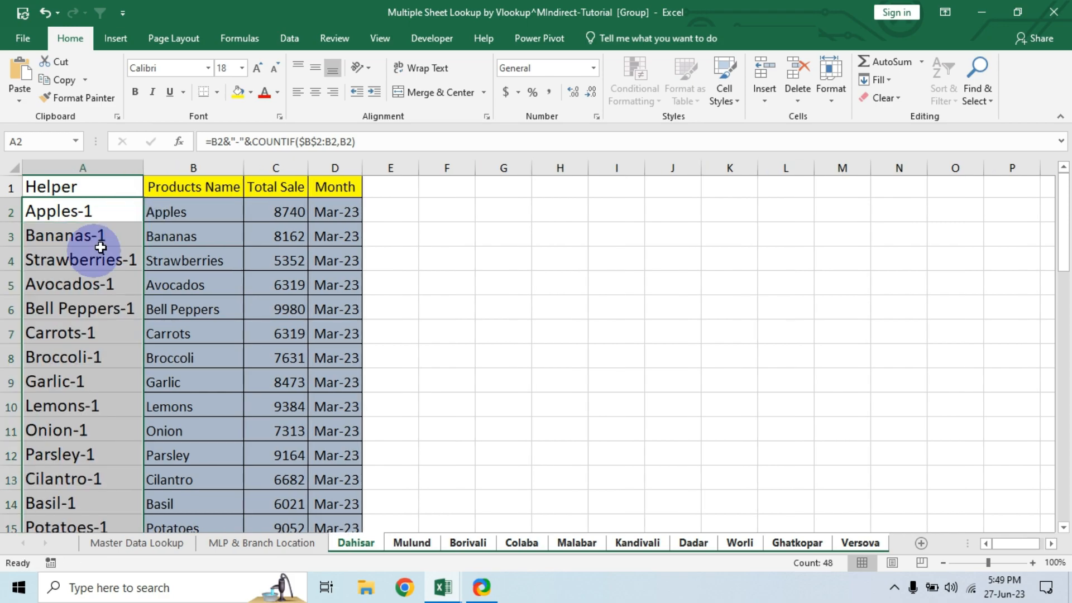
Compare each month's Apples entry with its numbered Helper key in rows 2, 18 and 34.
left_click(191, 211)
left_click(39, 215)
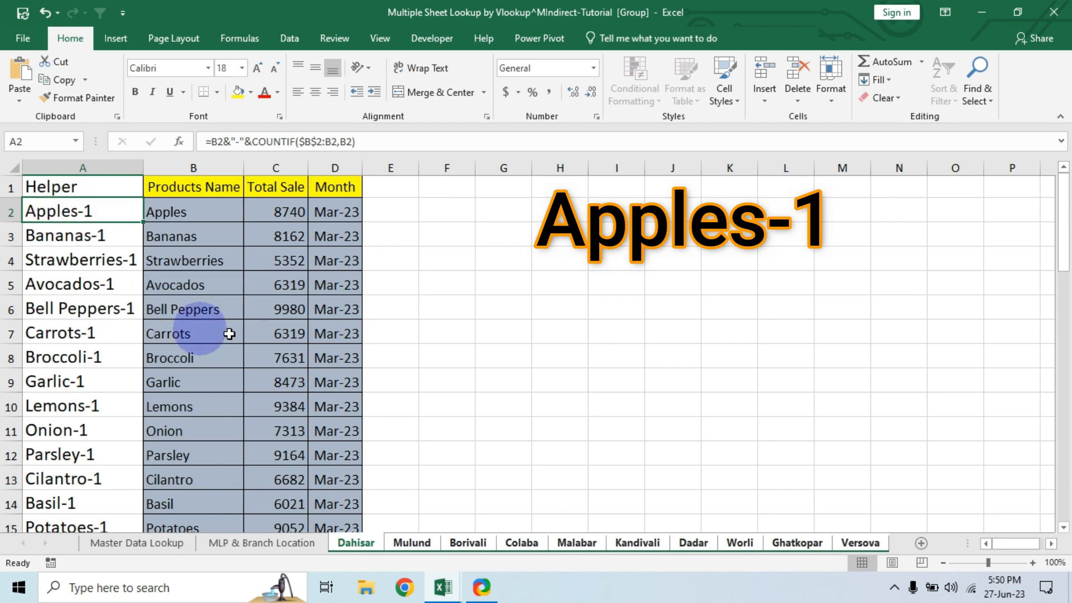
scroll(171, 313, "down", 4)
left_click(172, 313)
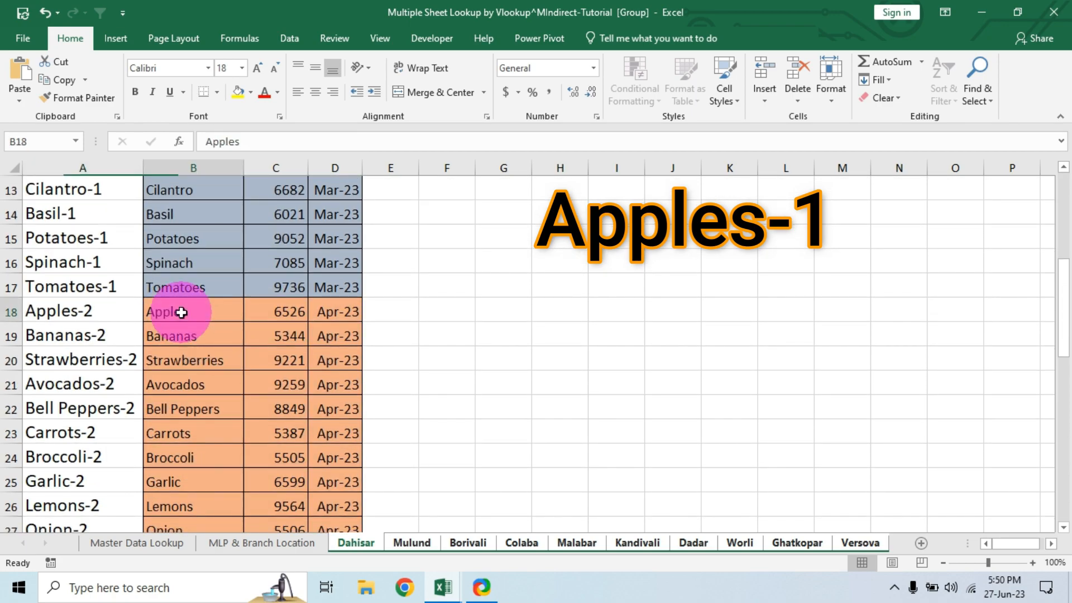
left_click(50, 313)
scroll(203, 358, "down", 6)
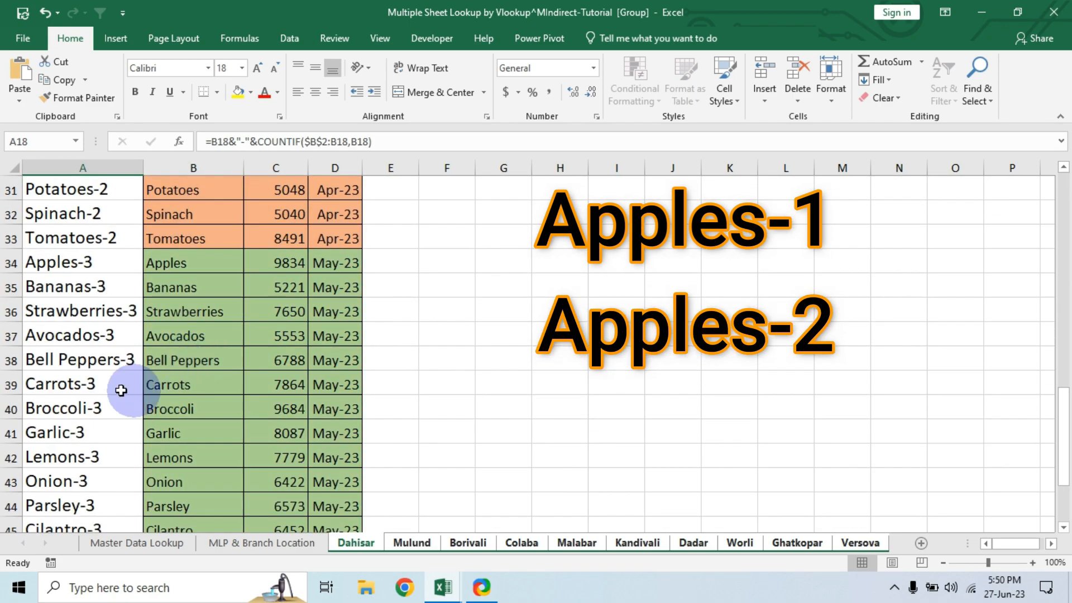
left_click(207, 267)
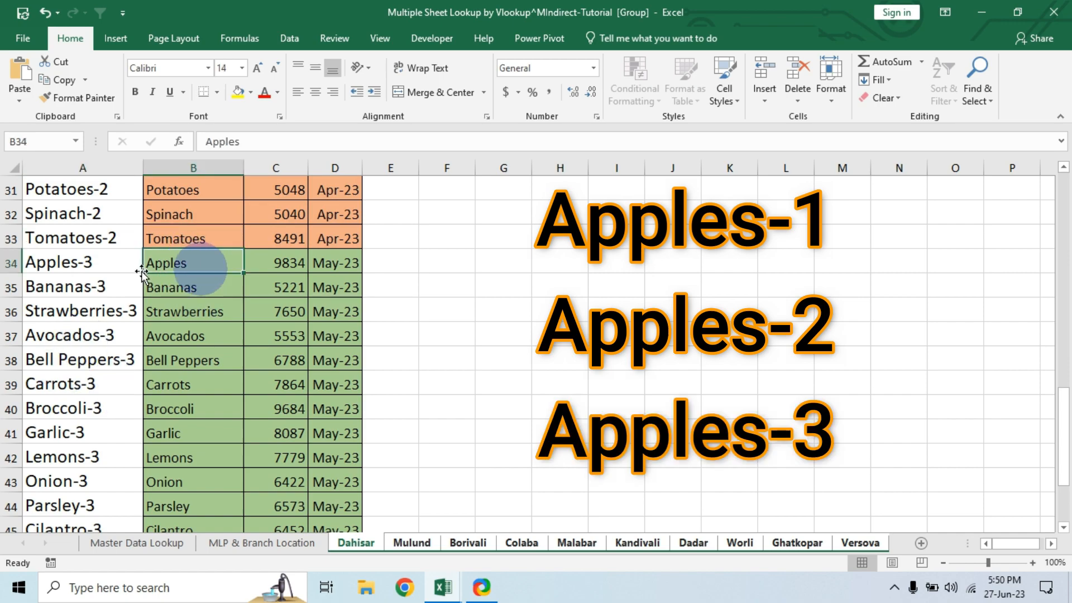
left_click(80, 268)
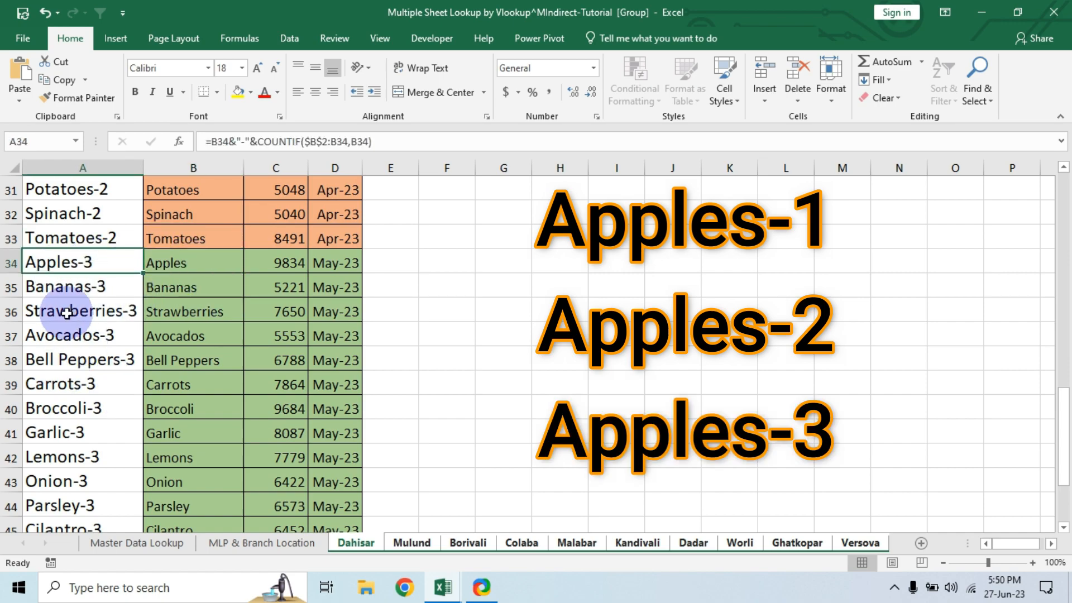
Check the numbered Helper column on each branch sheet from Dahisar through Ghatkopar.
scroll(149, 312, "up", 10)
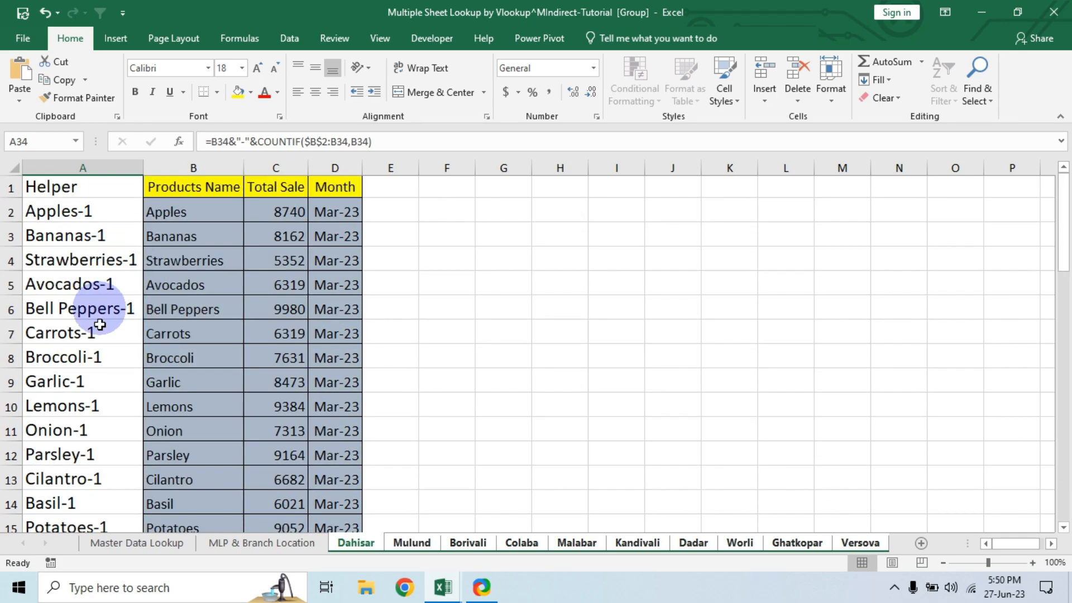
left_click(420, 546)
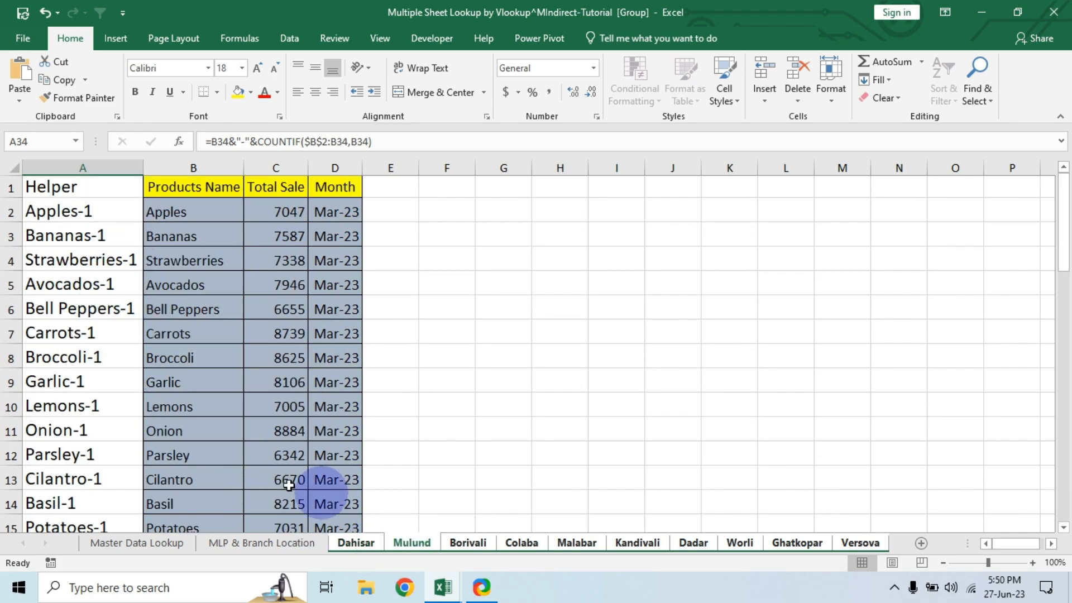
left_click(474, 545)
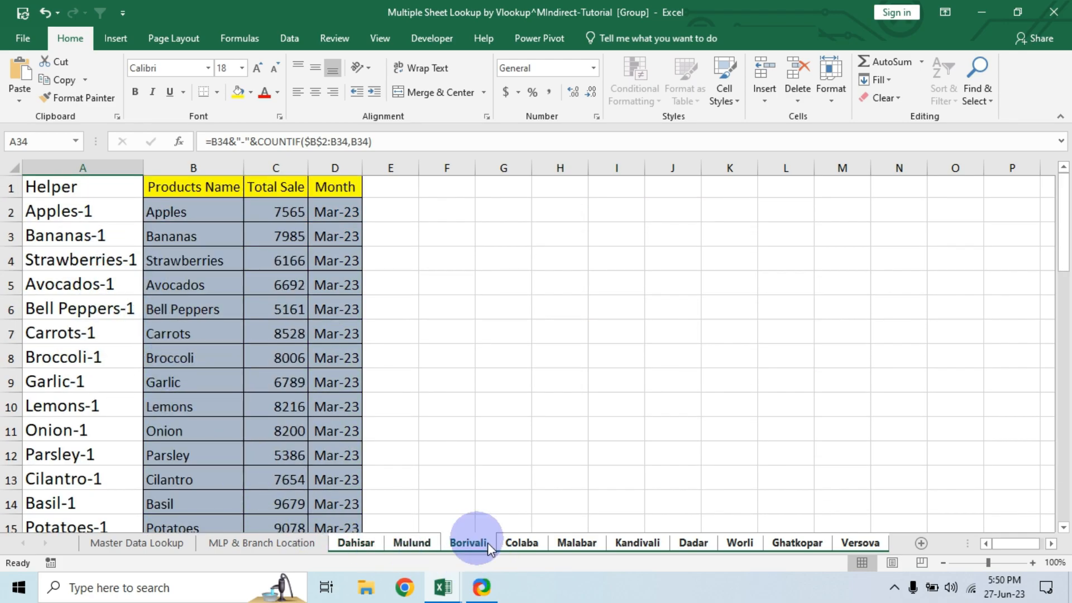
left_click(514, 544)
left_click(576, 542)
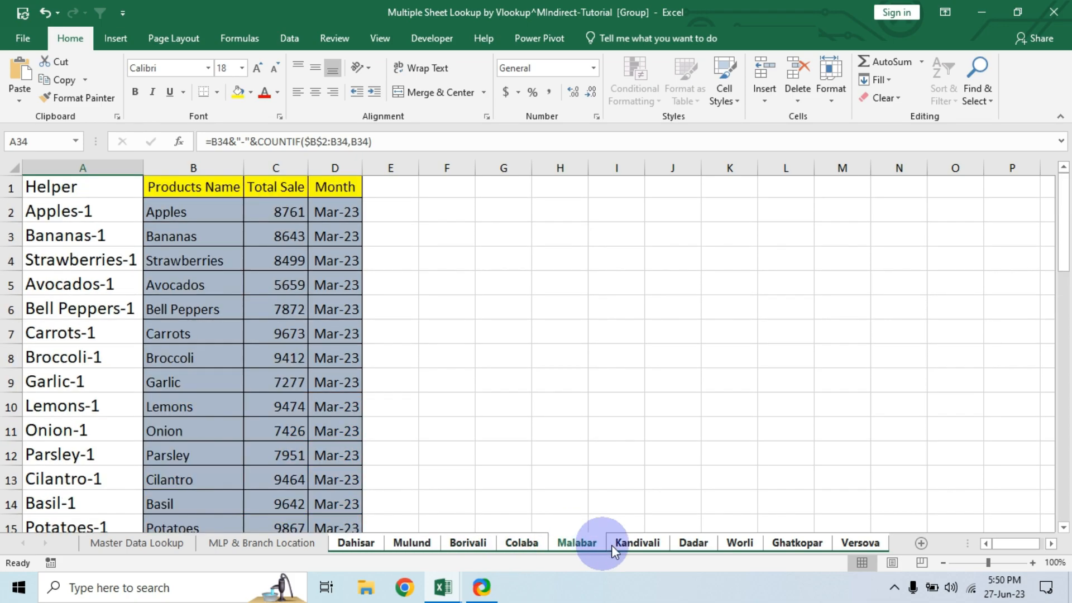
left_click(640, 544)
left_click(702, 540)
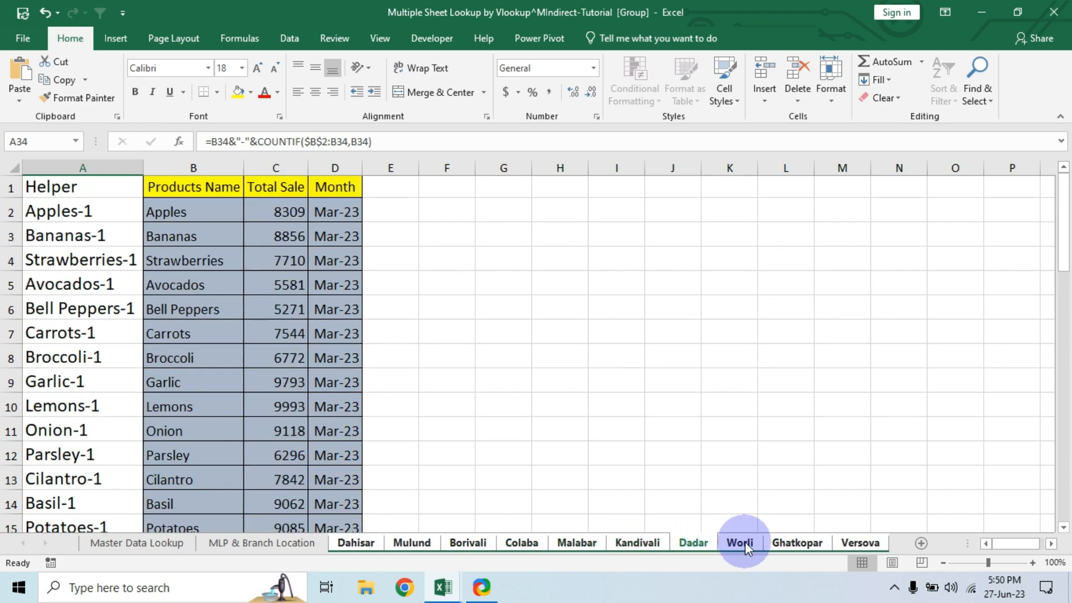
left_click(745, 541)
left_click(795, 547)
Return to the Dahisar sheet and ungroup the branch sheets so only Dahisar is selected.
left_click(373, 543)
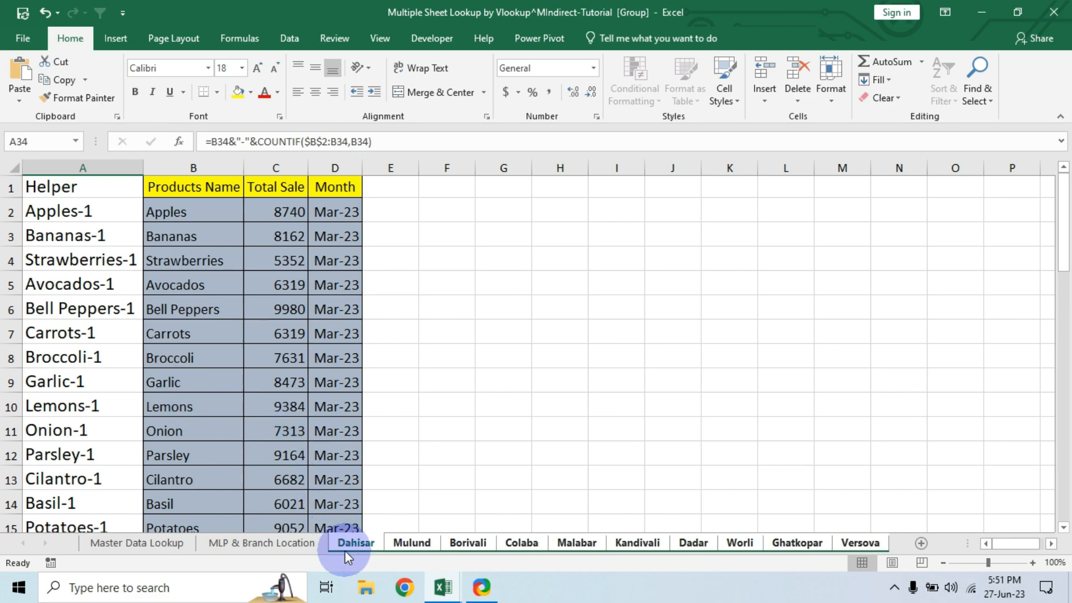
left_click(184, 261)
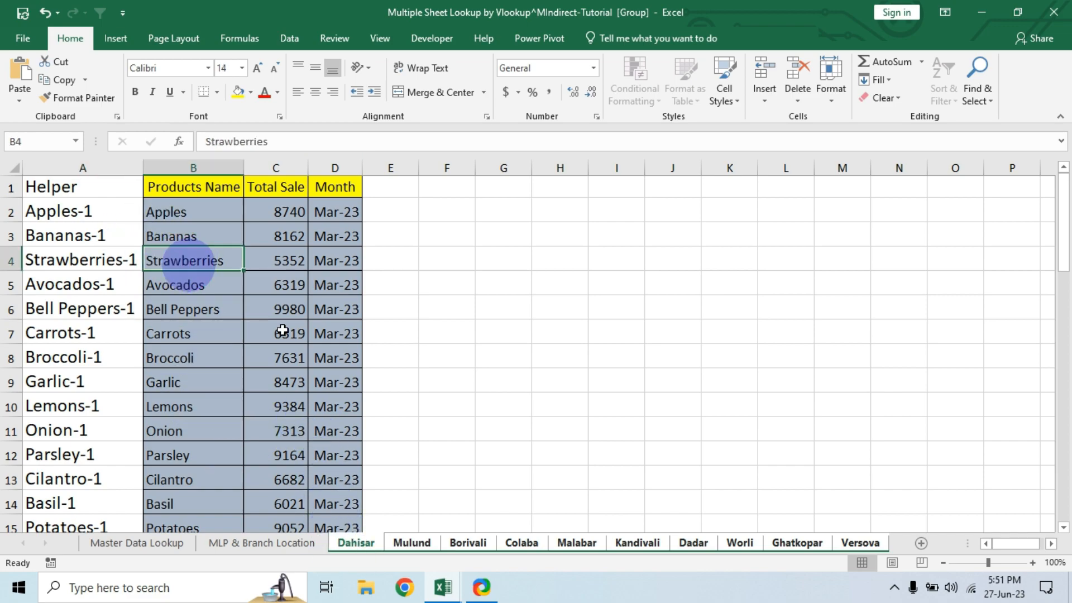
key("ctrl+a")
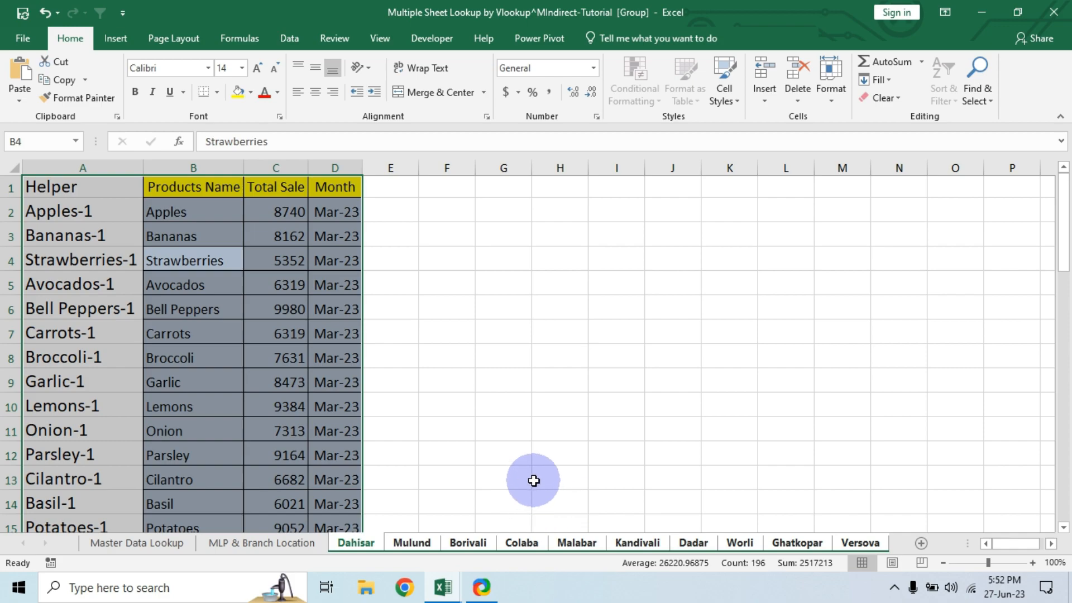
left_click(290, 544, "ctrl")
left_click(363, 544, "shift")
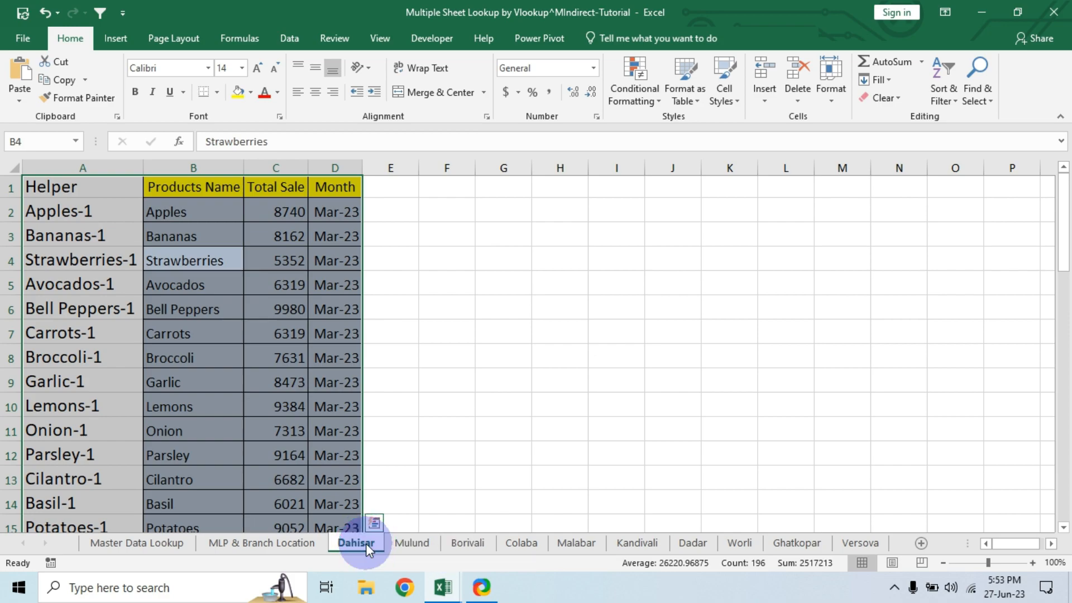
Convert the Dahisar data range $A$1:$D$49 into a table with headers and apply the first, plain Light table style.
left_click(184, 311)
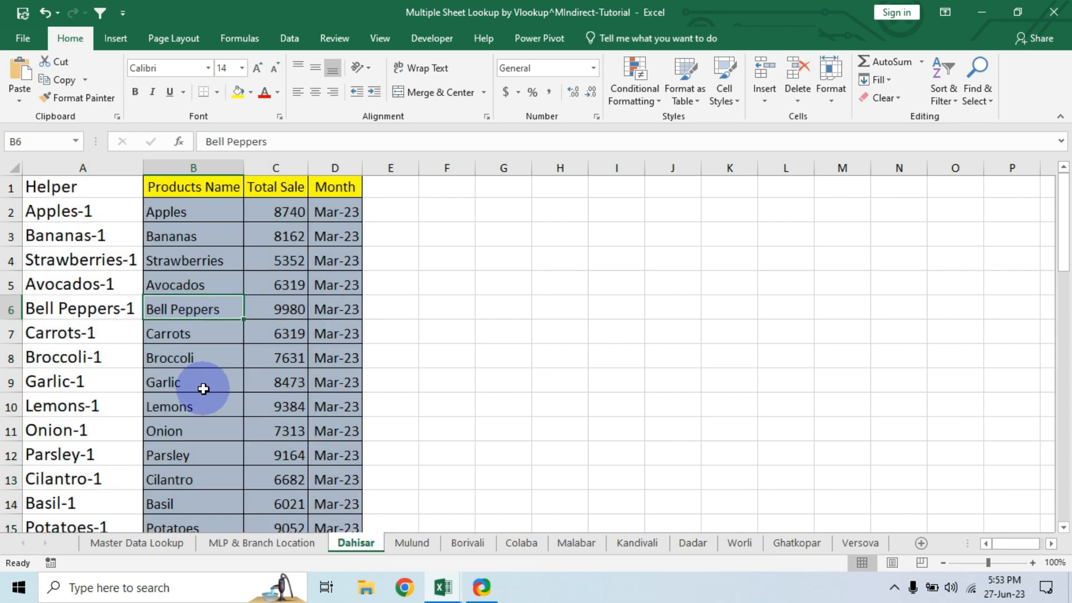
key("ctrl+a")
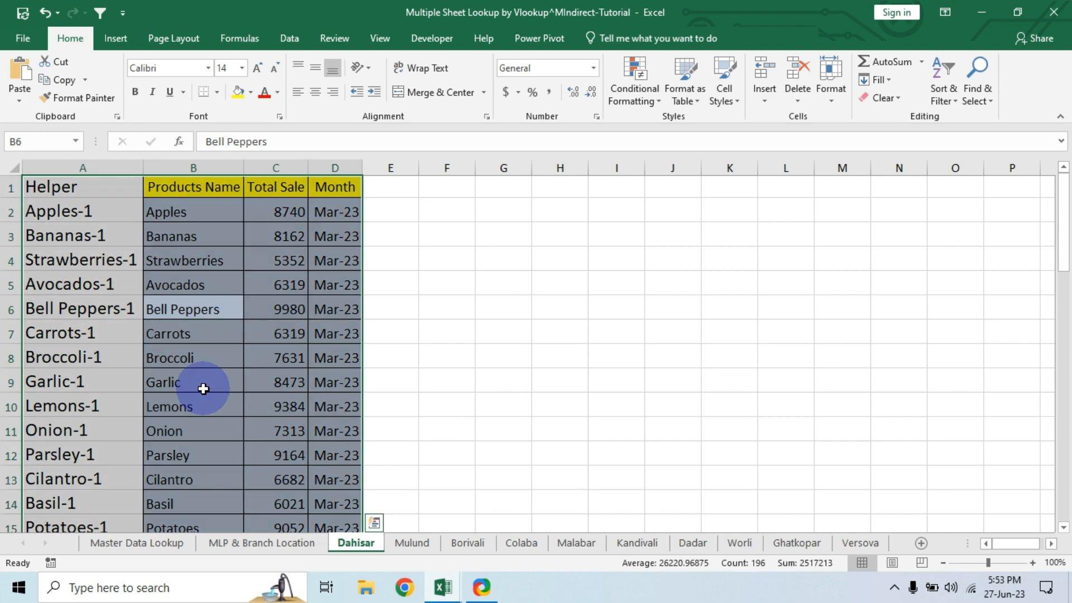
key("ctrl+t")
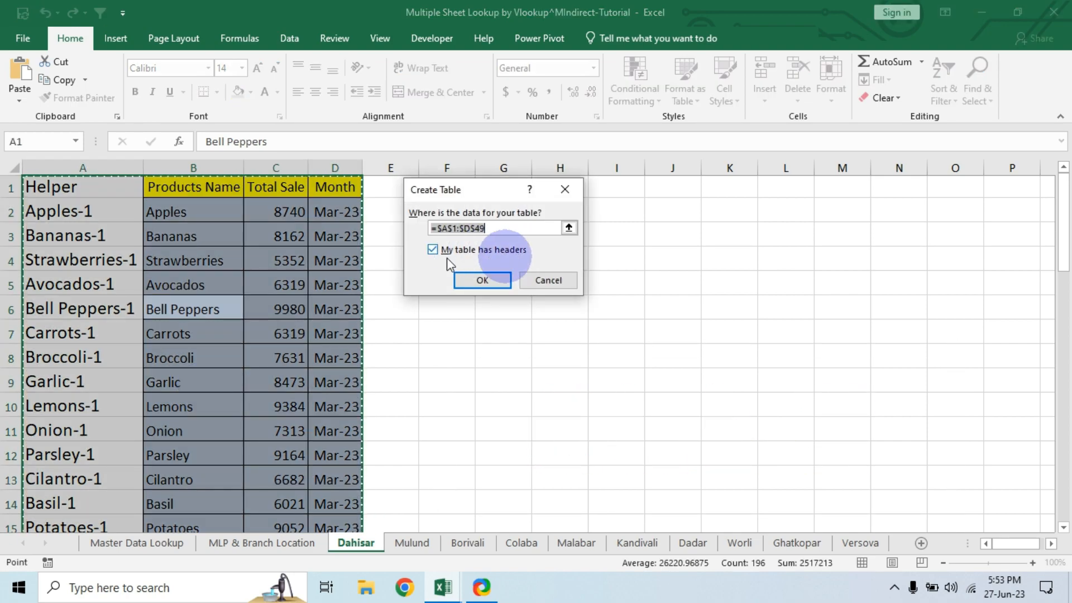
left_click(481, 280)
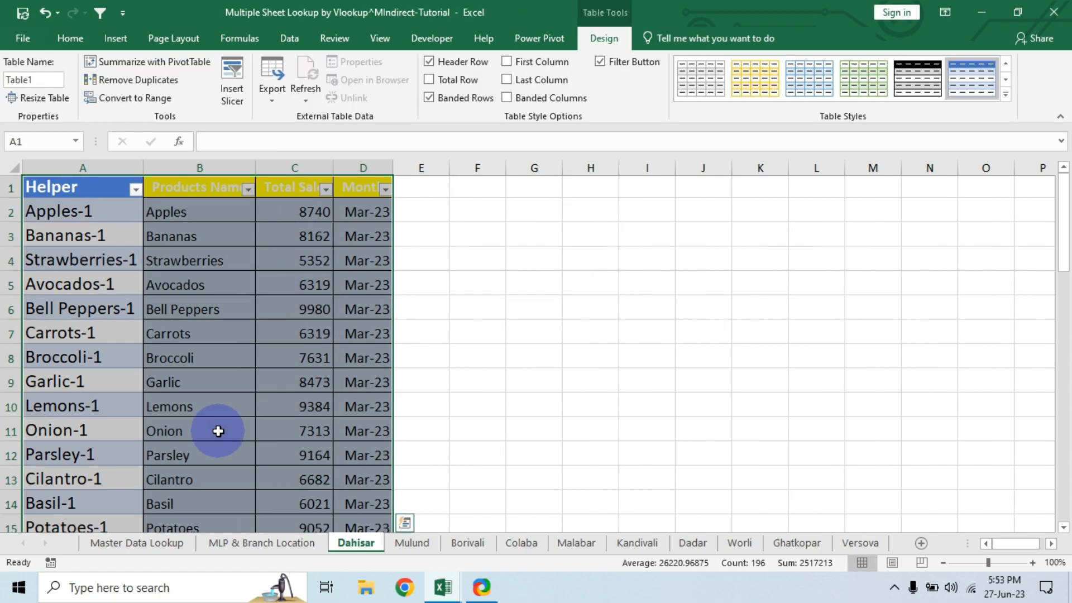
left_click(1005, 94)
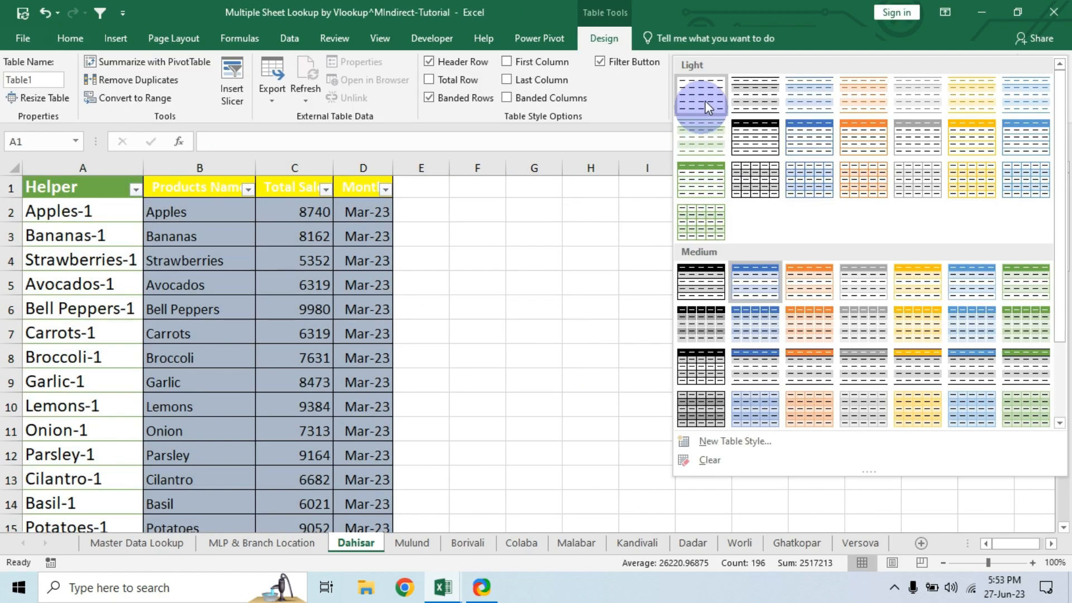
left_click(702, 97)
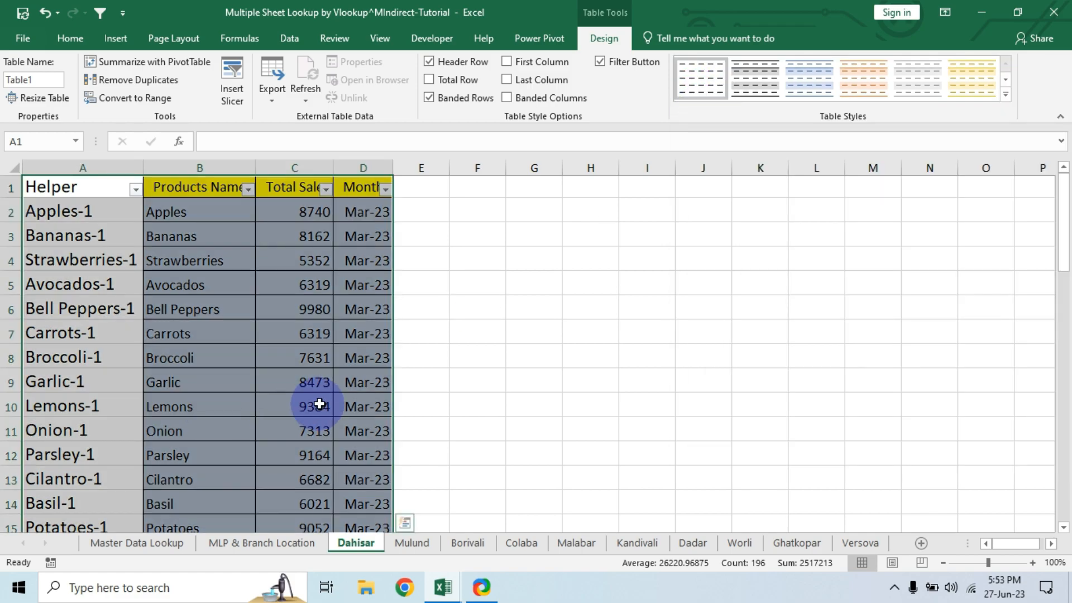
Name the new table Dahisar to match its sheet, and move on to the other branch sheets.
left_click(34, 80)
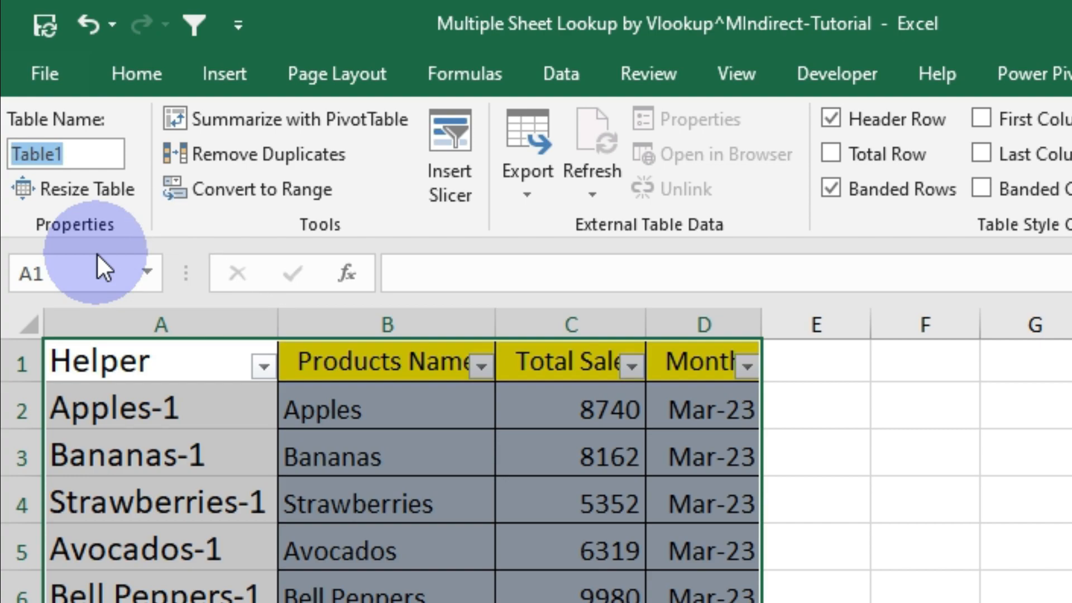
type("Da")
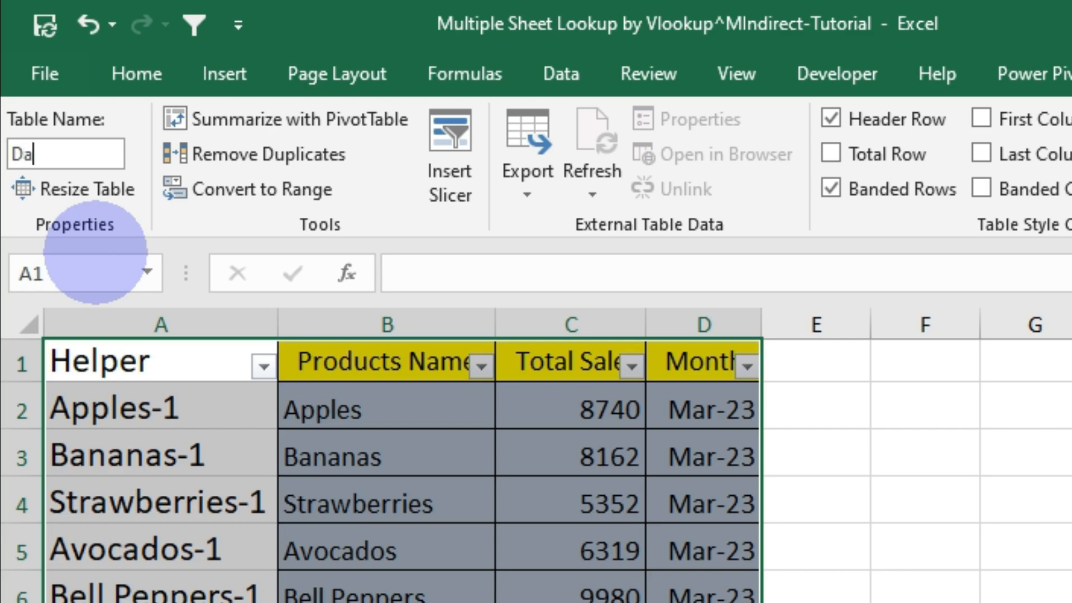
type("hisar")
left_click(570, 592)
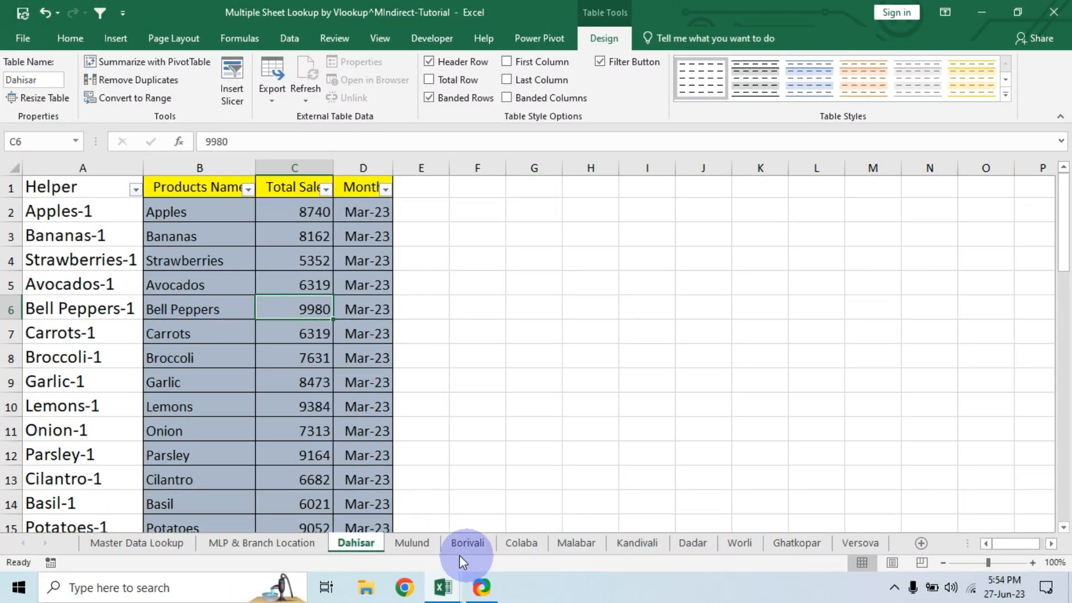
left_click(425, 550)
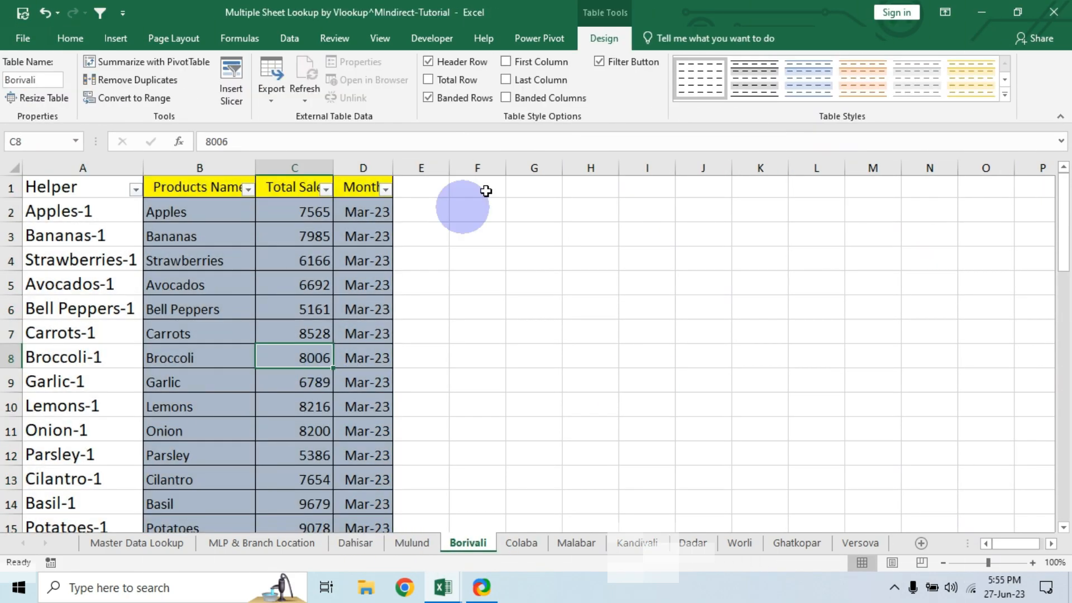
left_click(575, 543)
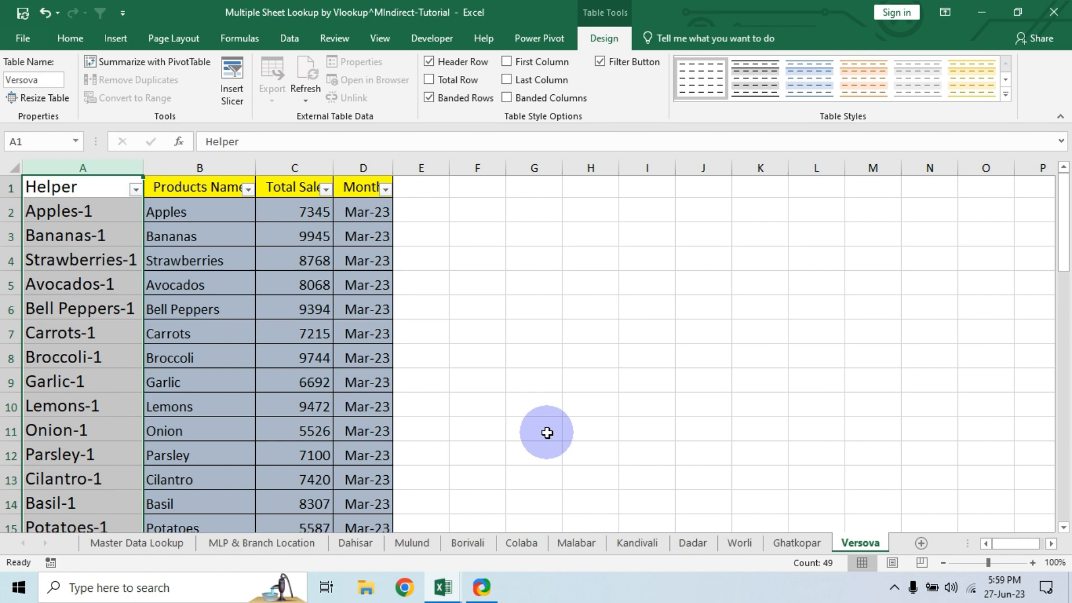
Review the branch location list and the master product list on the MLP & Branch Location sheet.
left_click(274, 542)
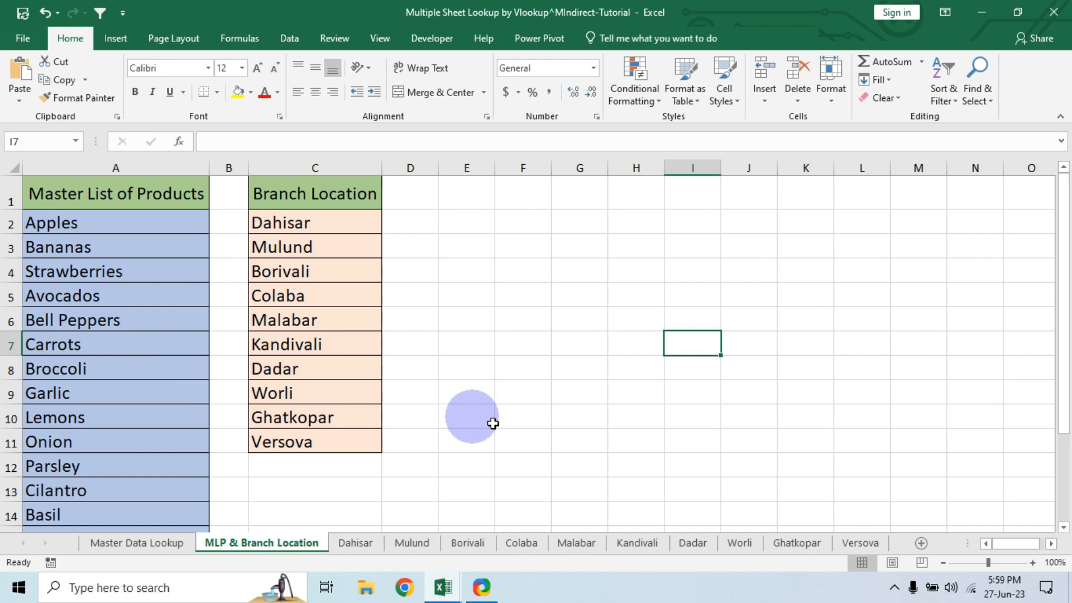
scroll(424, 454, "down", 1)
scroll(404, 411, "up", 1)
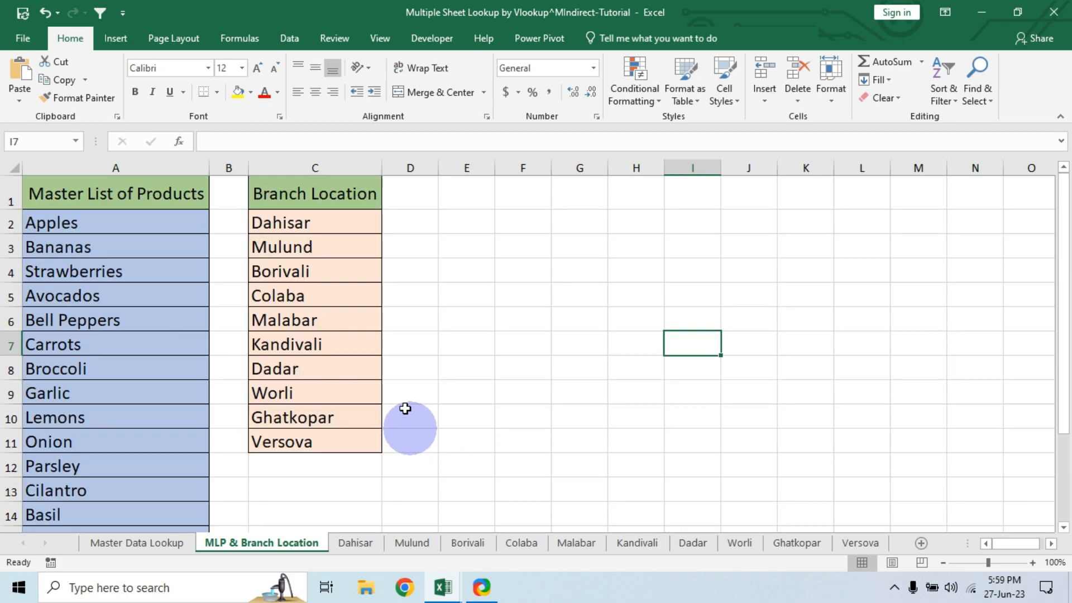
left_click(354, 224)
key("ctrl+shift+Down")
left_click_drag(127, 226, 92, 231)
left_click_drag(92, 231, 95, 261)
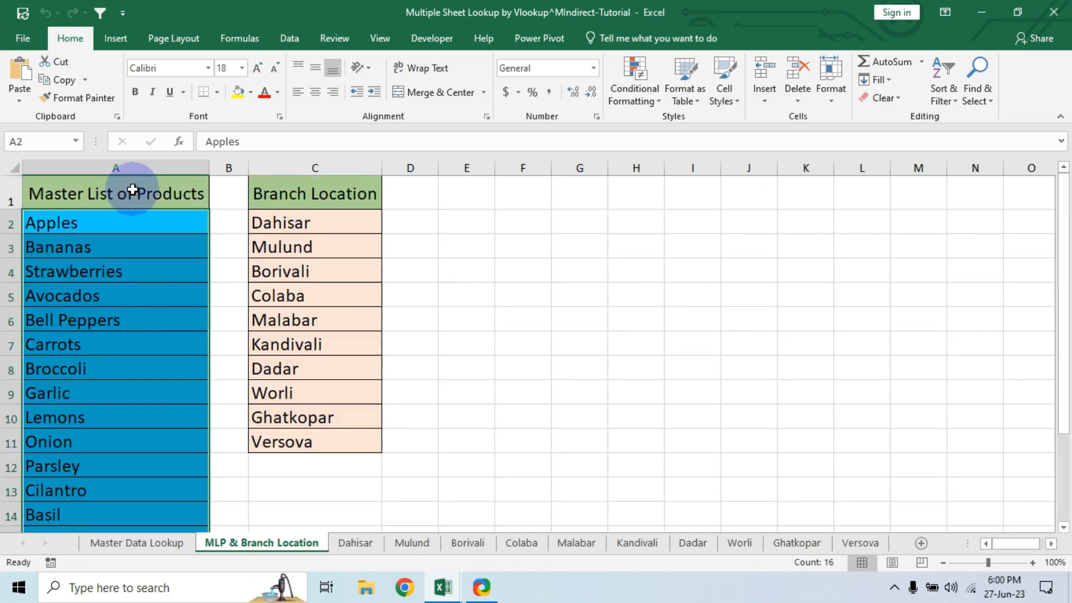
Create a named range from the whole Master List of Products column, taking the name from the top row.
left_click_drag(132, 189, 114, 500)
scroll(131, 203, "up", 1)
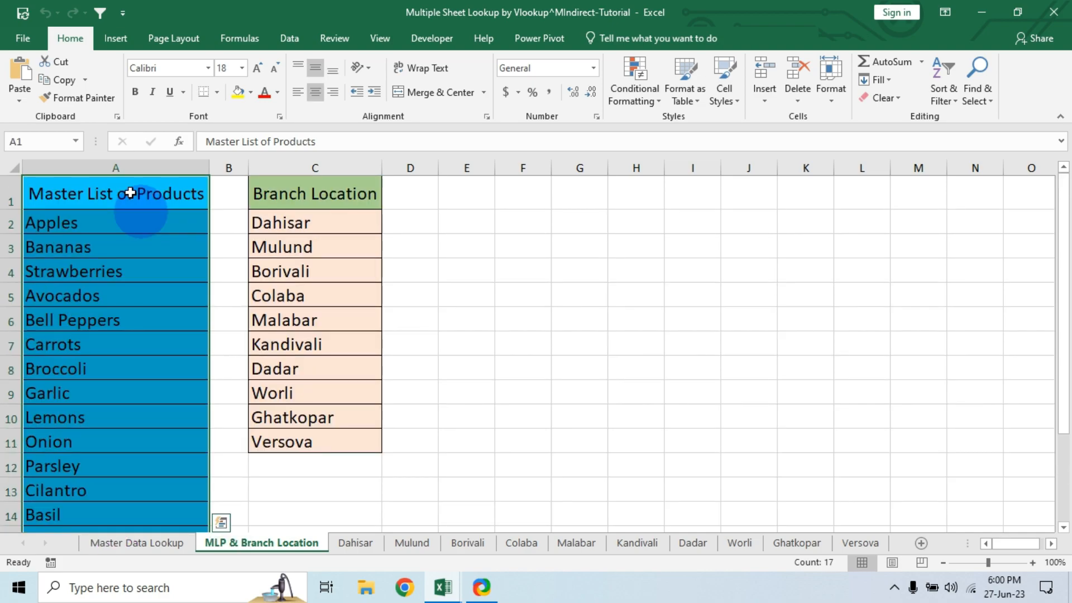
left_click(236, 38)
left_click(531, 99)
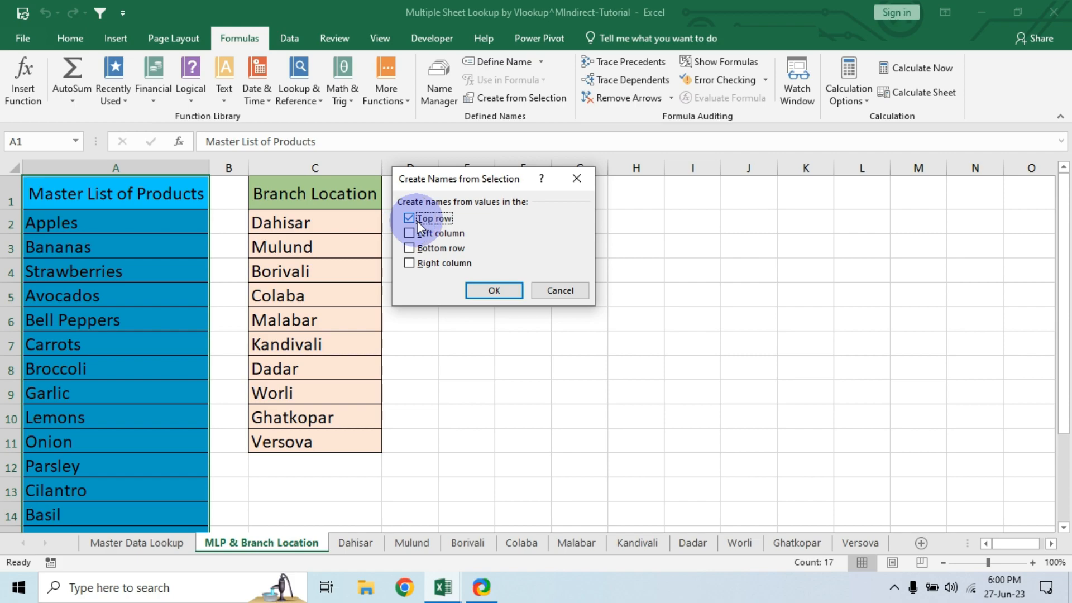
left_click(493, 291)
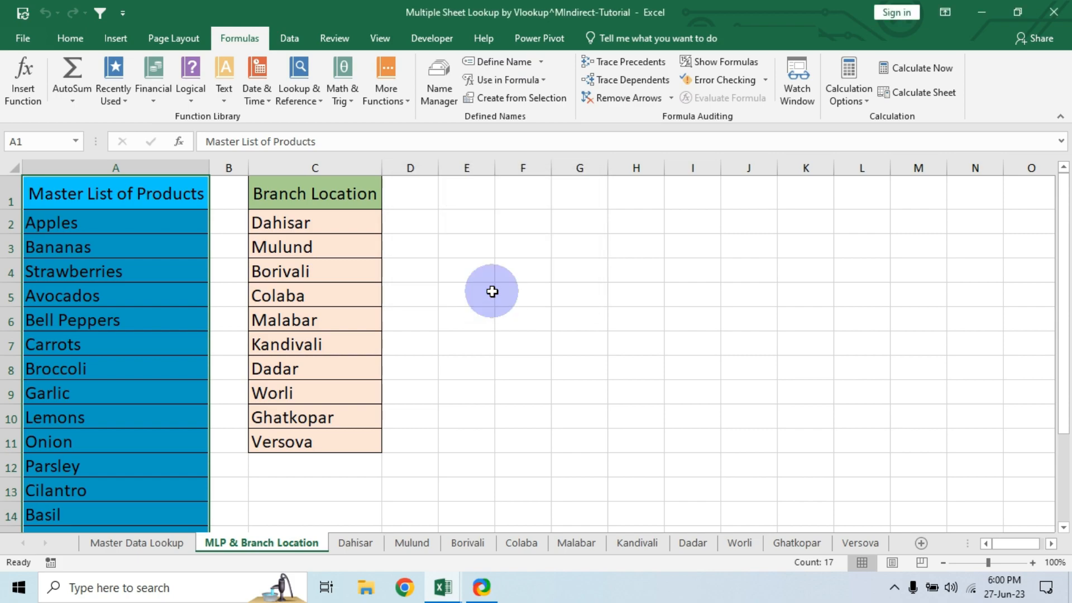
Create a named range from Branch Location cells C1:C11 using the top row as its name, and review the workbook's defined names.
left_click_drag(346, 191, 327, 435)
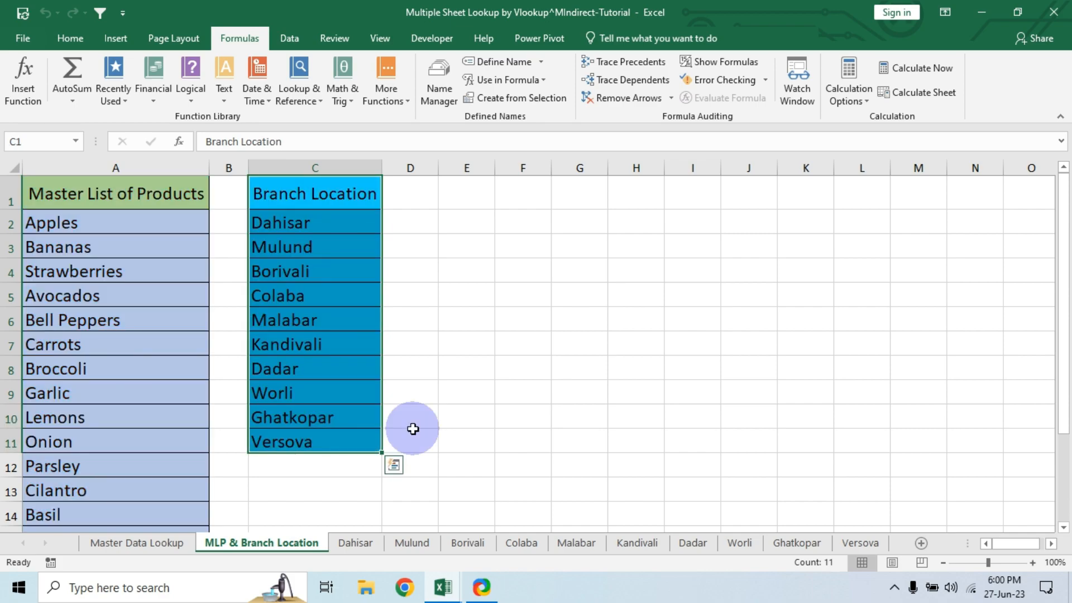
left_click(518, 98)
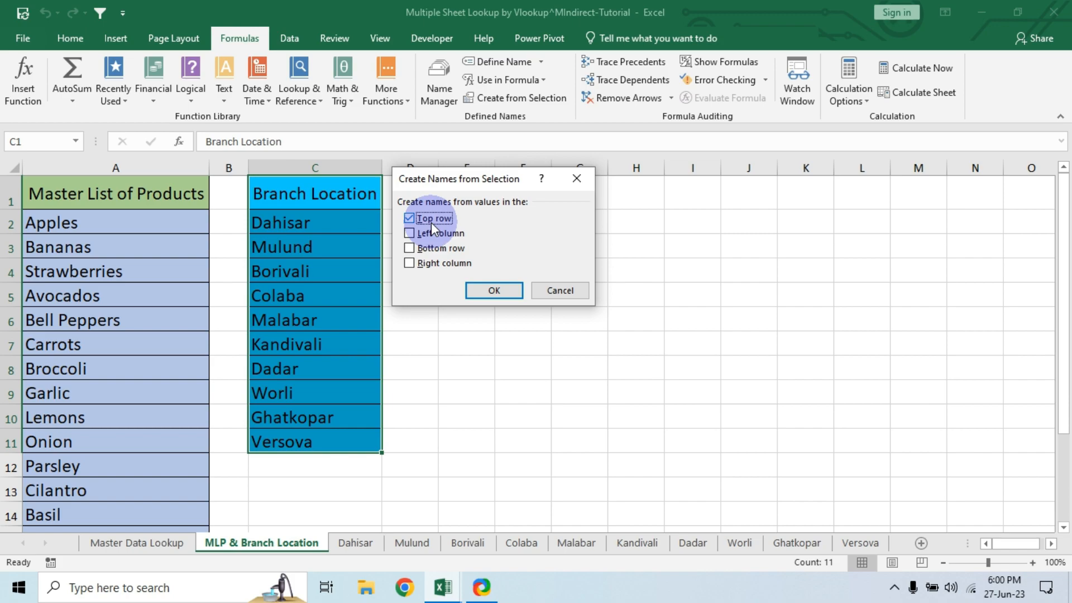
left_click(481, 290)
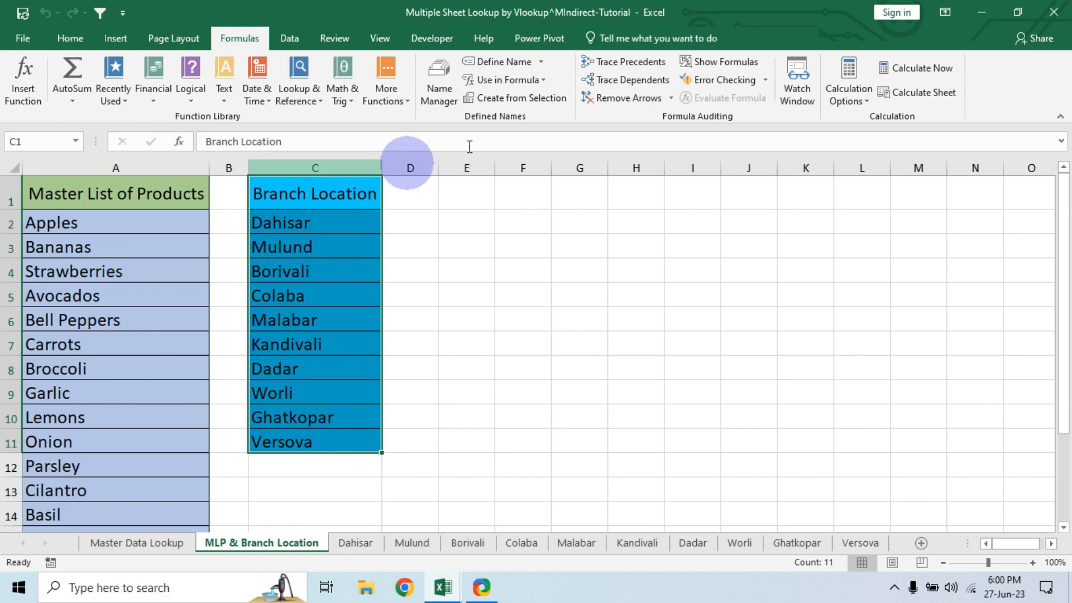
left_click(441, 95)
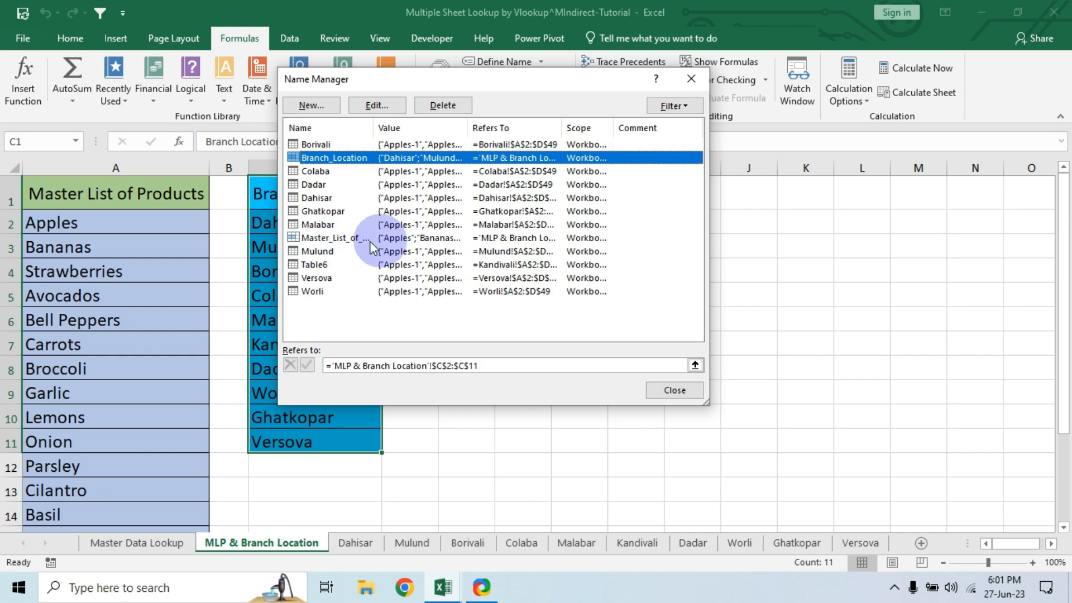
left_click(679, 390)
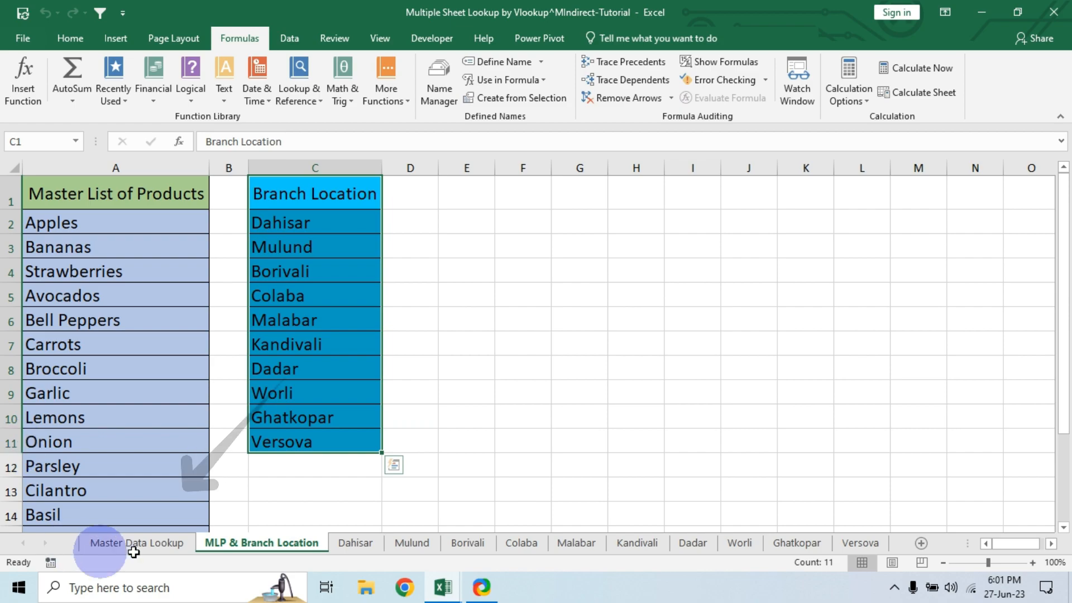
On the Master Data Lookup sheet, start a data validation rule of type List for the Select Area cell C2.
left_click(166, 547)
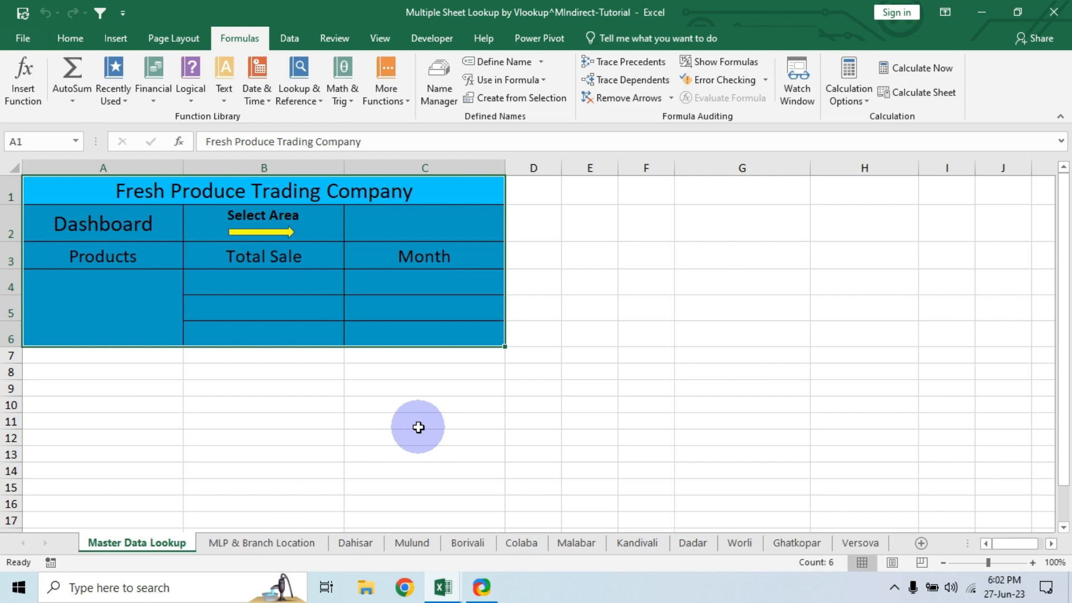
left_click(413, 228)
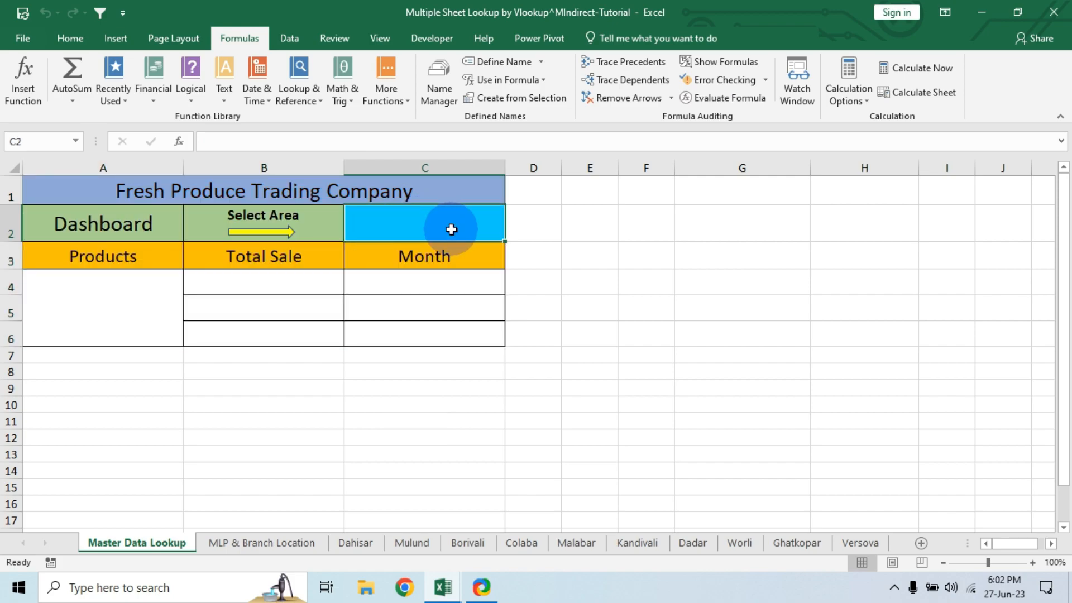
left_click(132, 295)
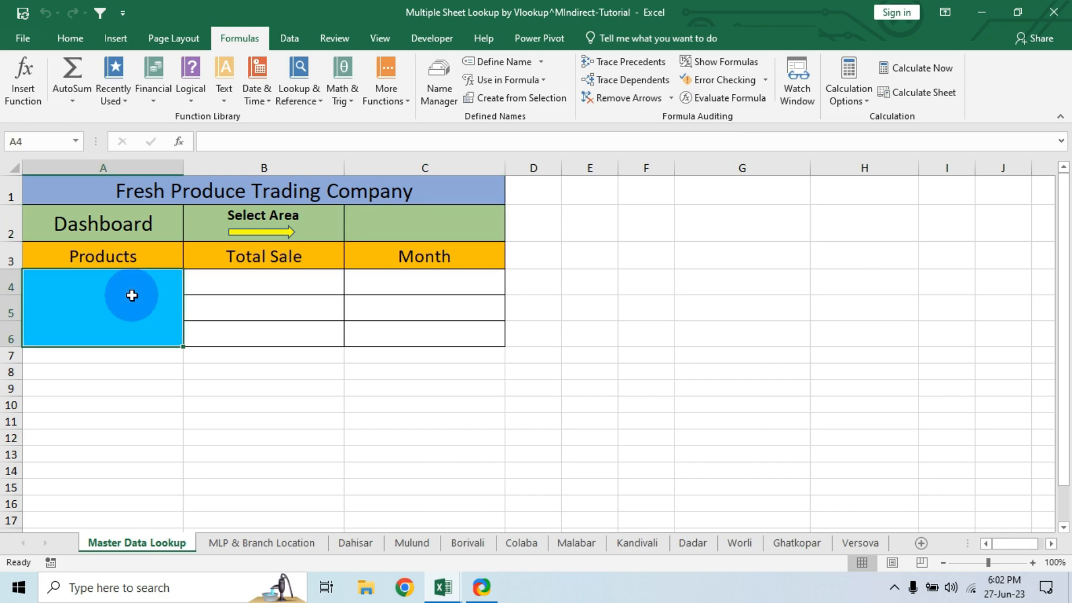
left_click(457, 221)
left_click(289, 38)
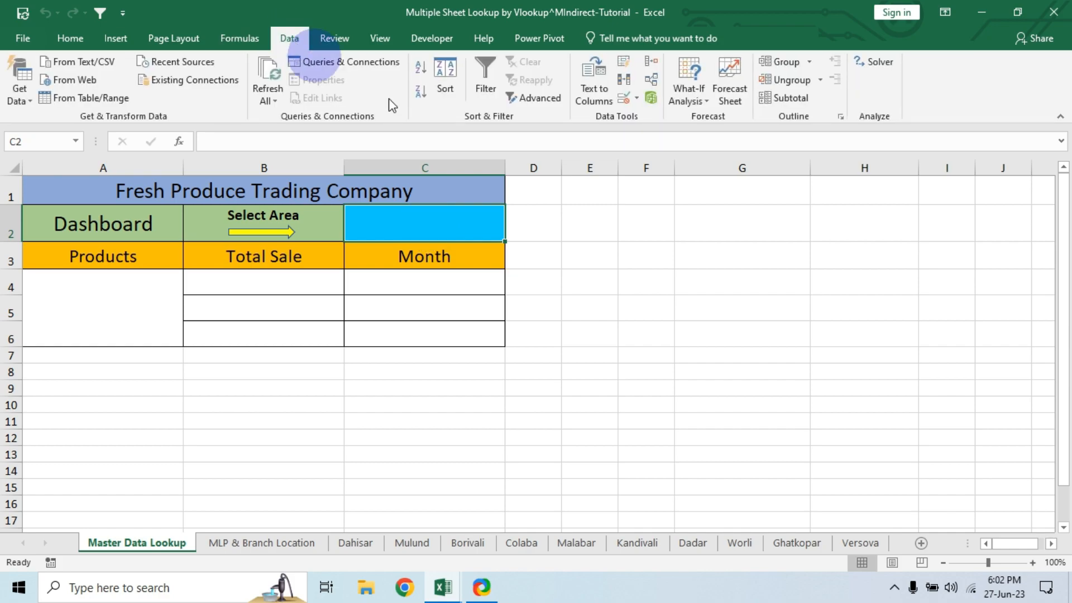
left_click(634, 98)
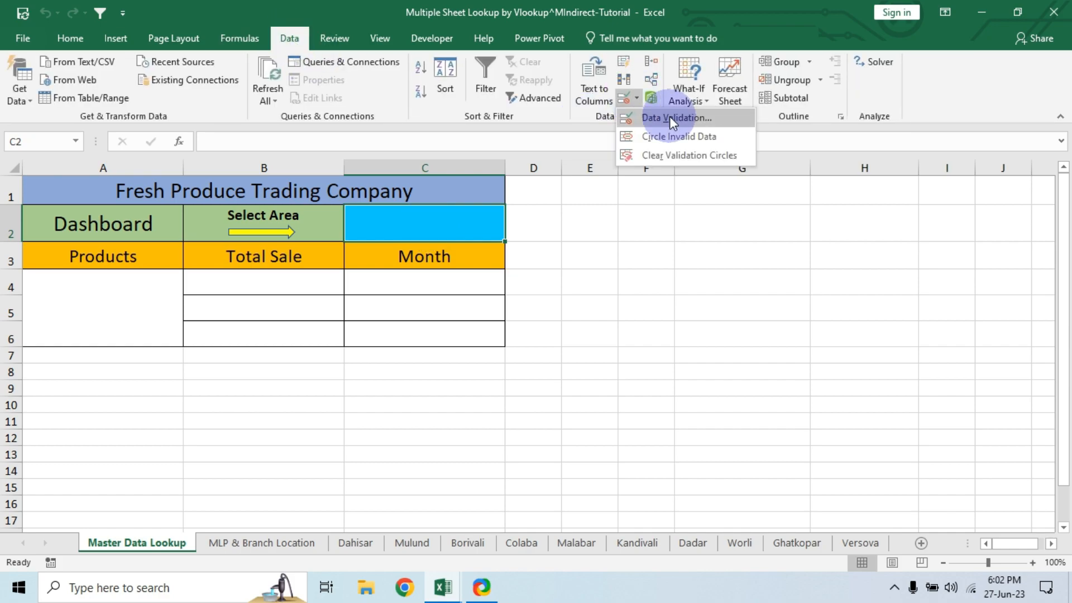
left_click(668, 117)
left_click(472, 202)
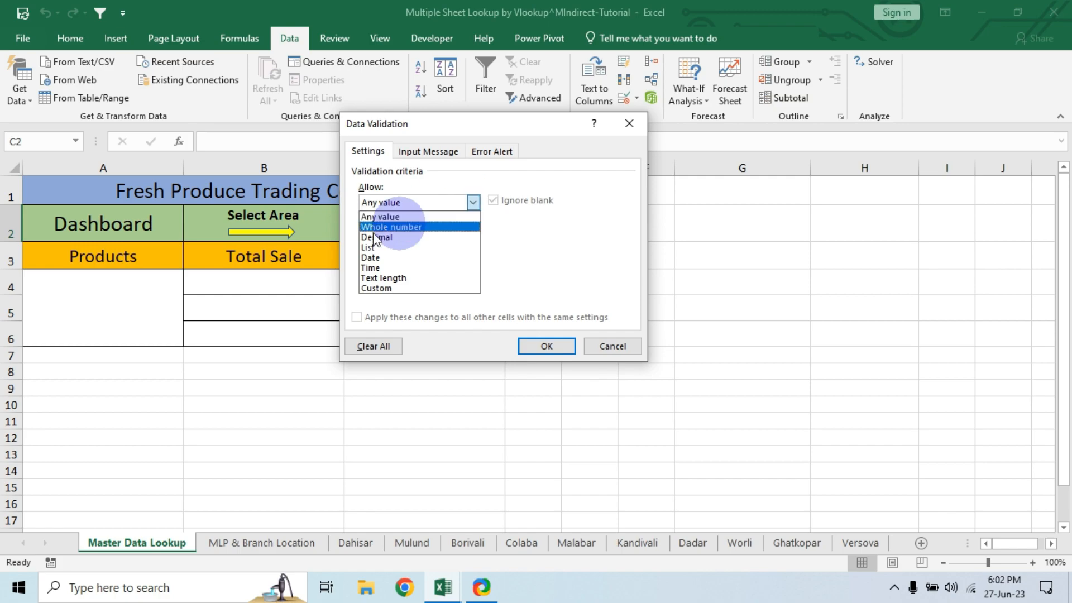
left_click(368, 246)
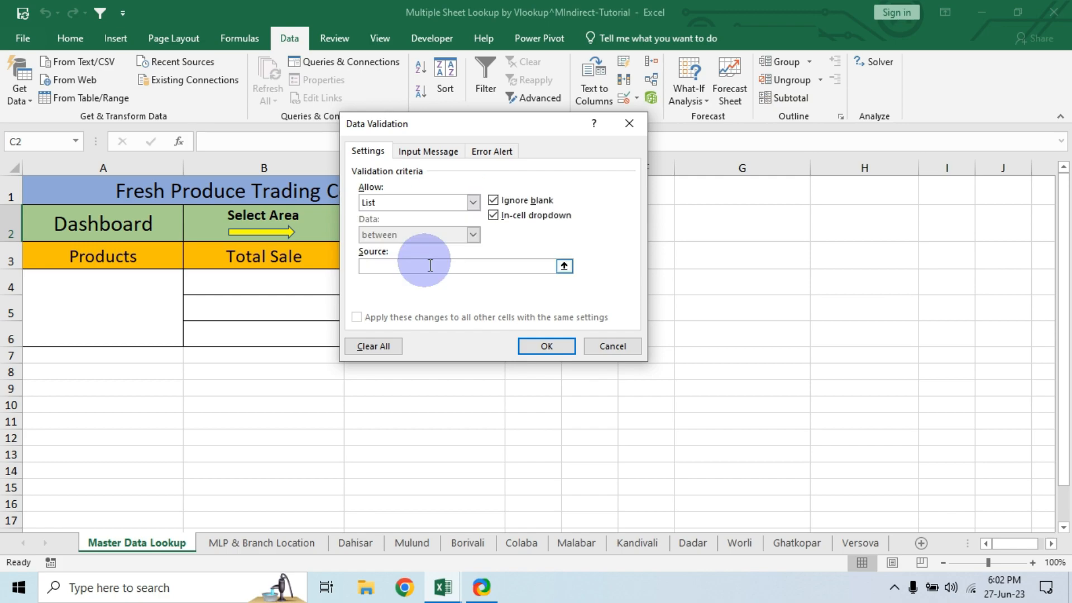
Use the named range Branch_Location as the source of C2's validation list, apply it, and check the resulting choices.
left_click(430, 266)
type("=")
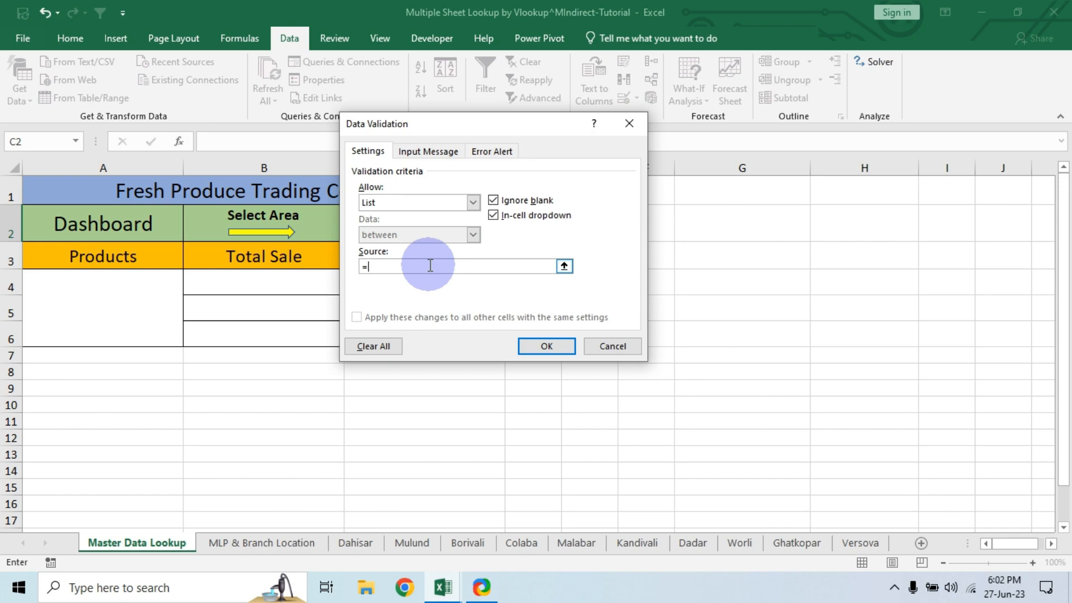
key("F3")
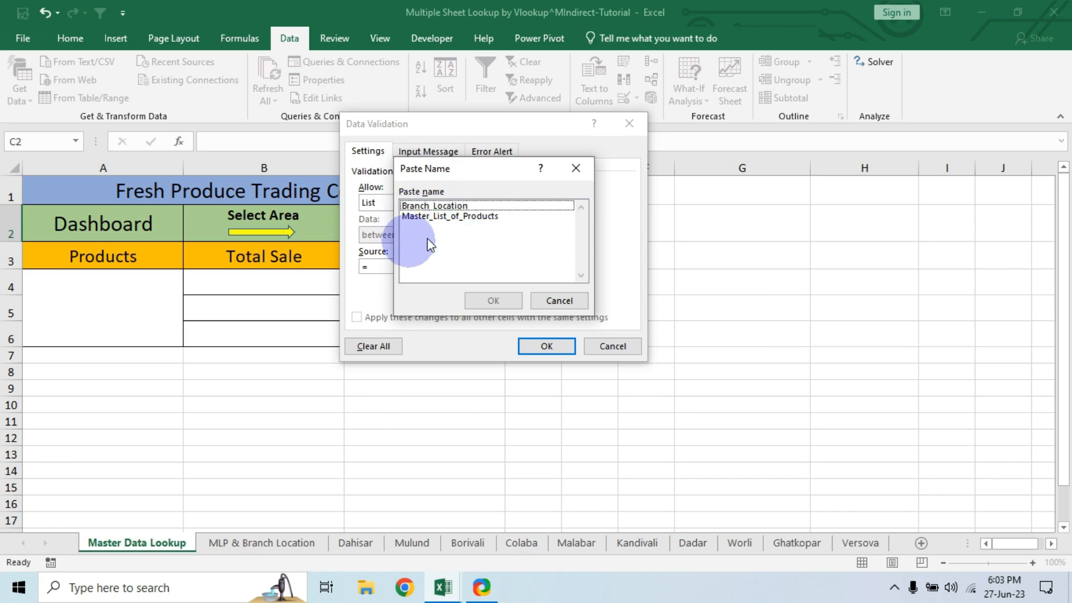
left_click(446, 206)
left_click(498, 300)
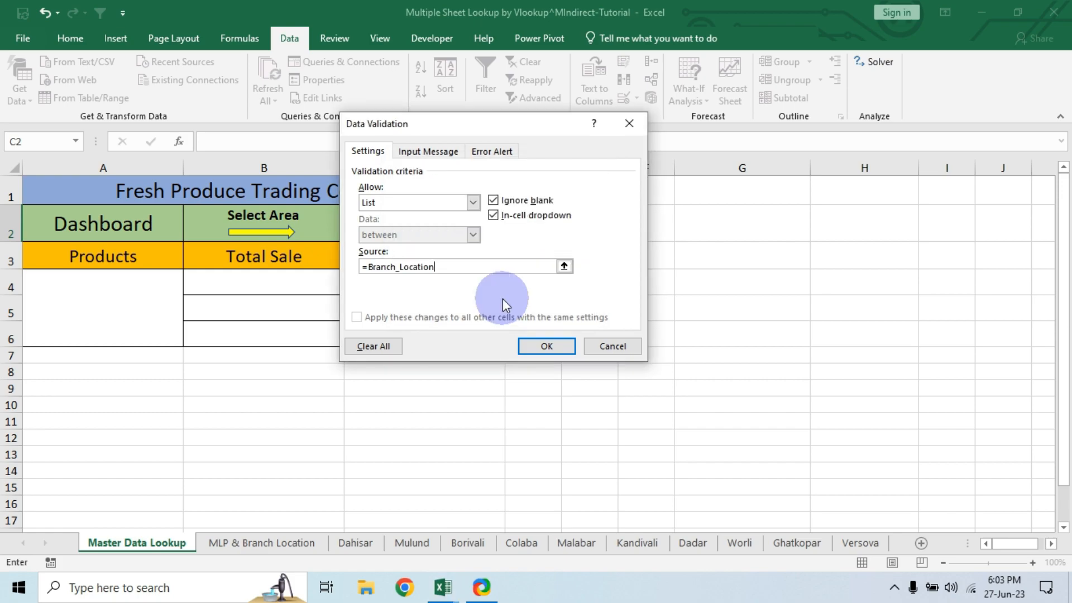
key("Return")
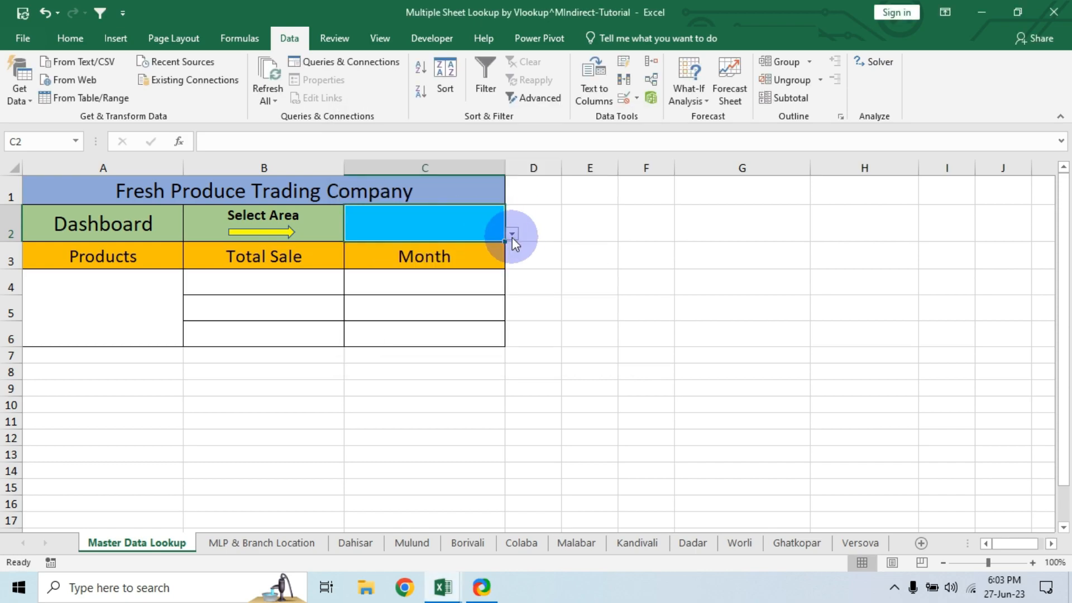
left_click(512, 237)
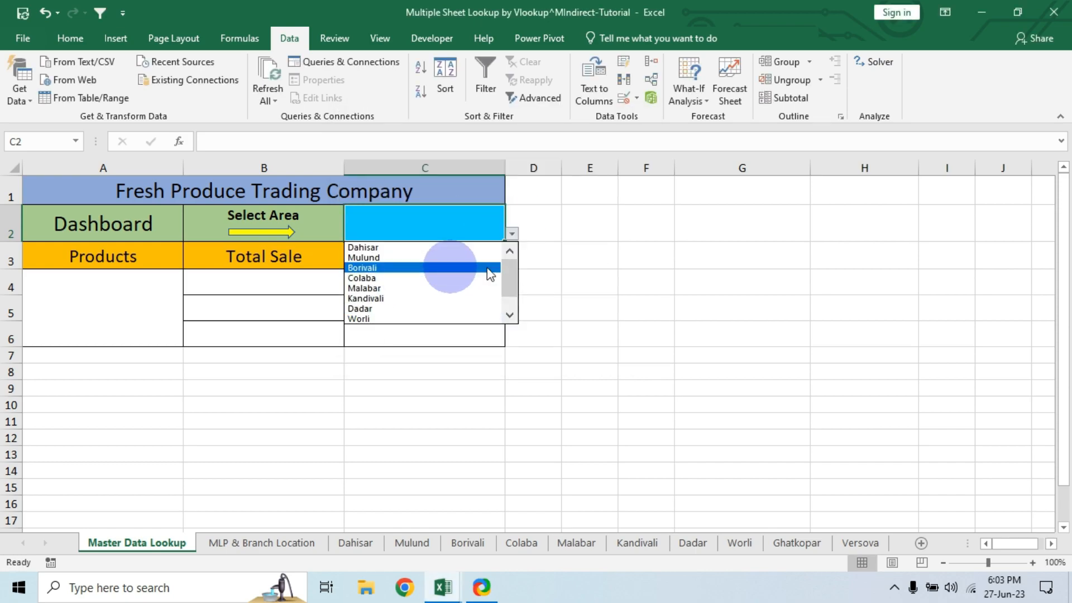
Start a data validation rule of type List for the merged Products cell A4.
left_click(93, 317)
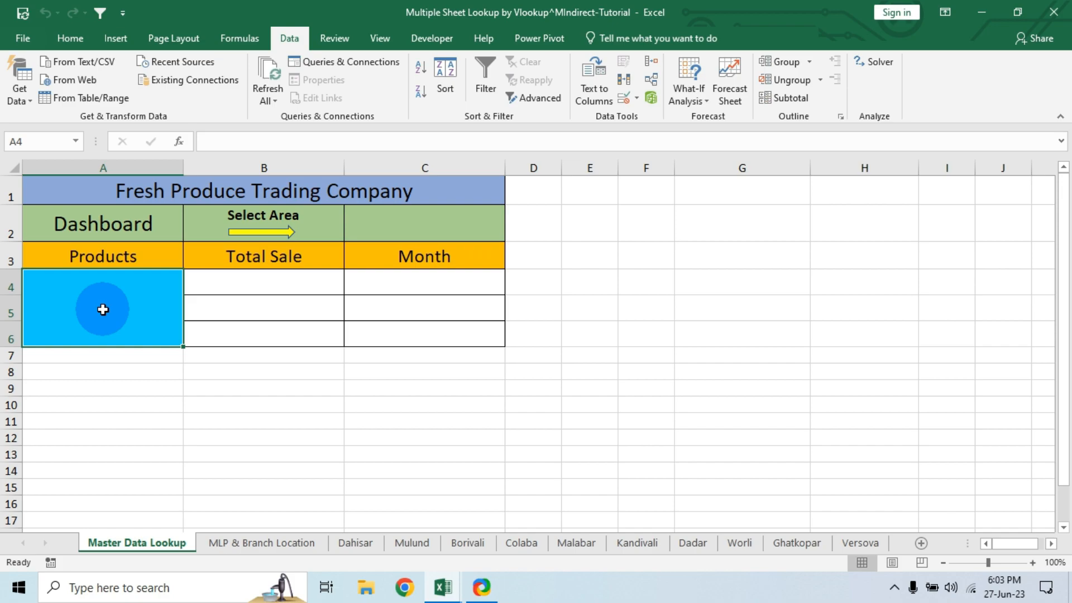
key("alt+a")
key("v")
key("v")
left_click(472, 202)
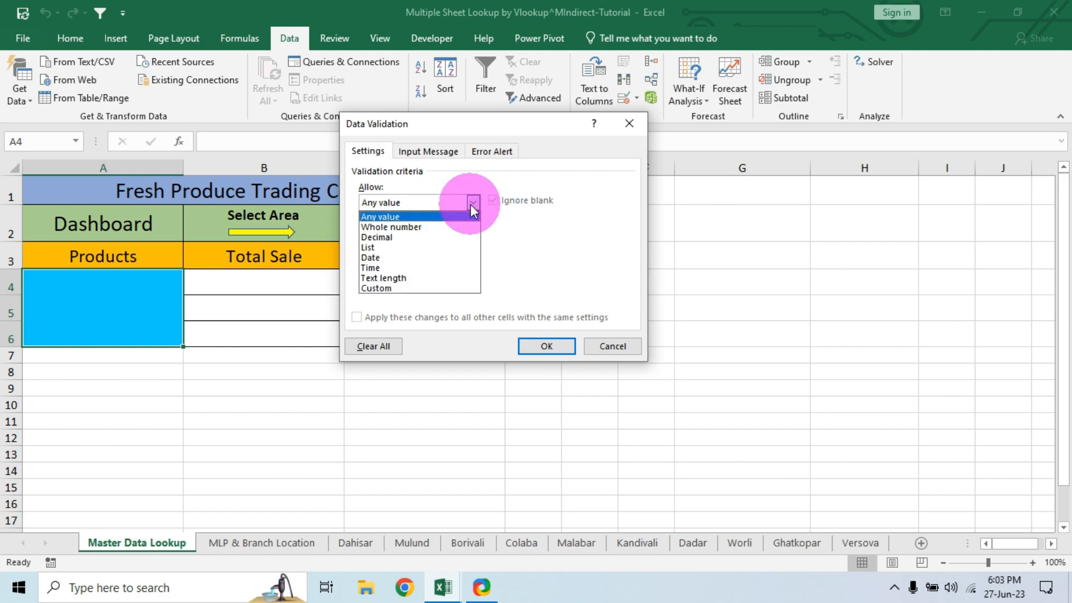
left_click(372, 248)
Use the named range Master_List_of_Products as the source of the Products cell's validation list, apply it, and check the choices.
left_click(450, 266)
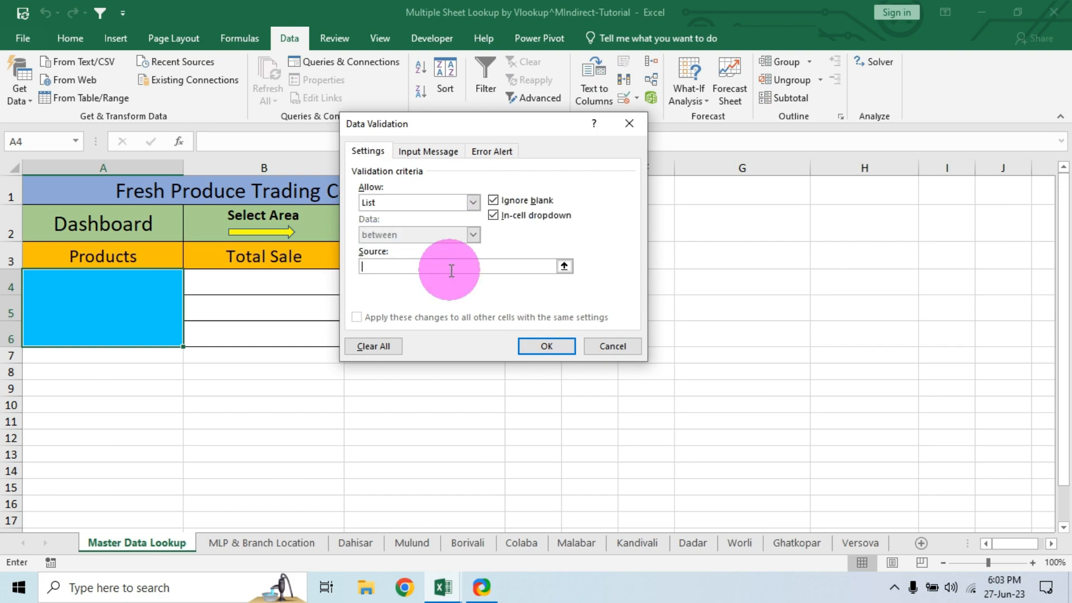
type("=")
key("F3")
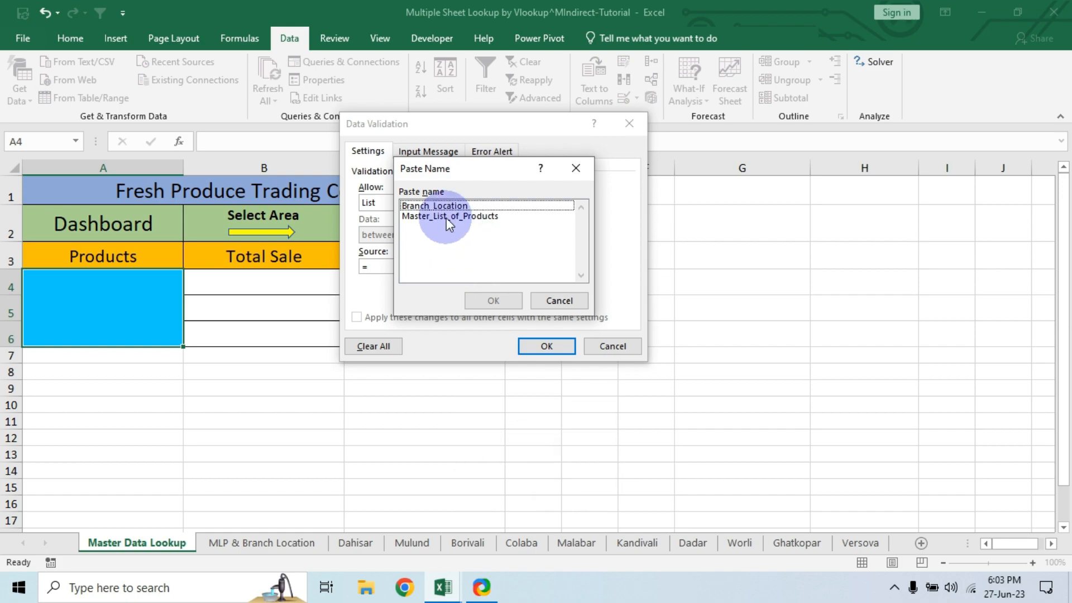
left_click(447, 217)
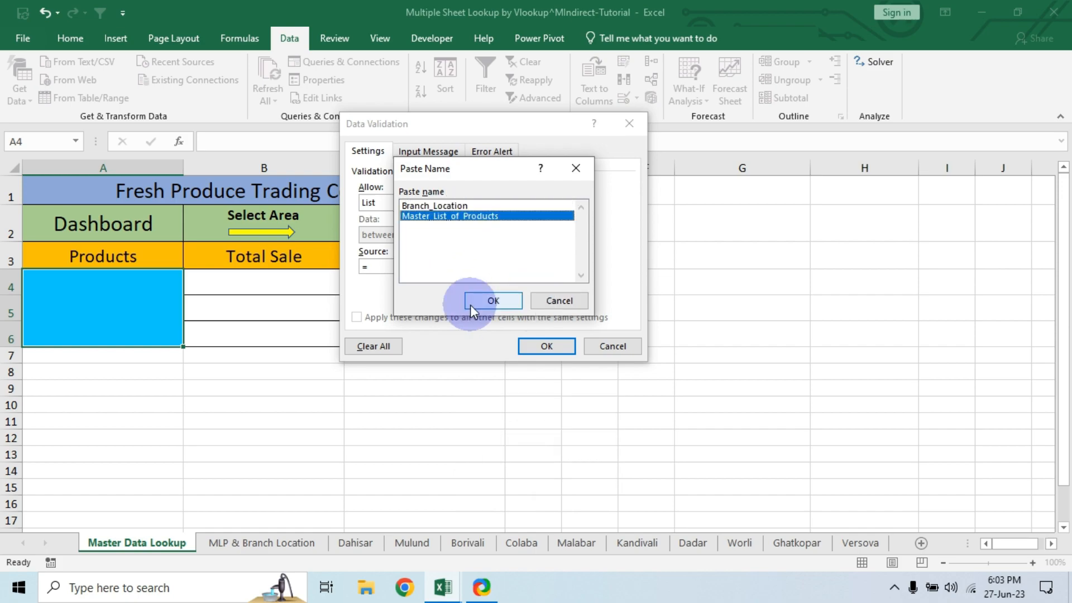
left_click(470, 304)
key("Return")
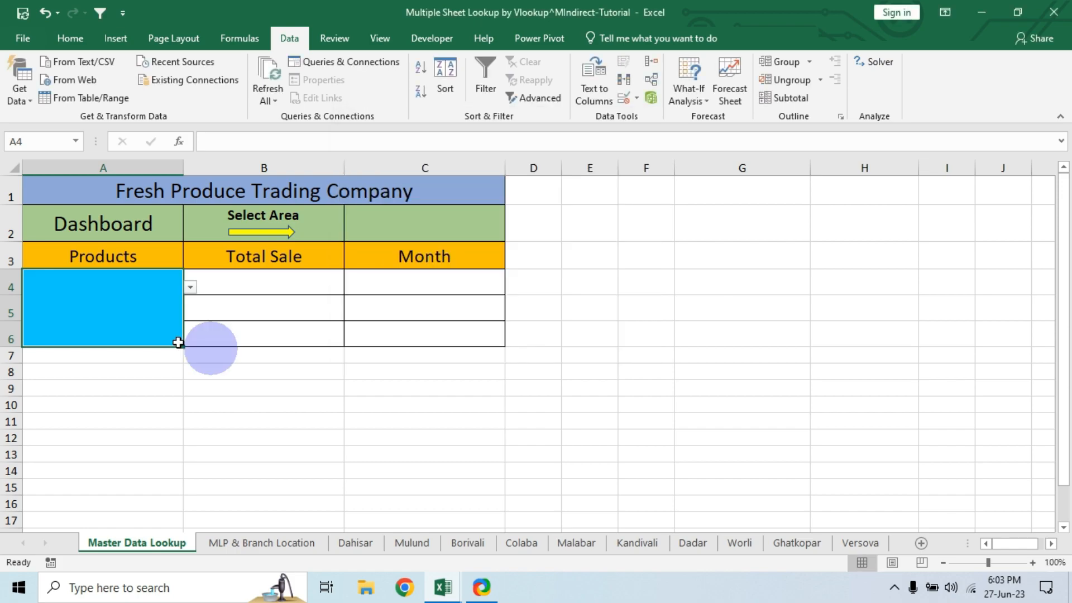
left_click(193, 288)
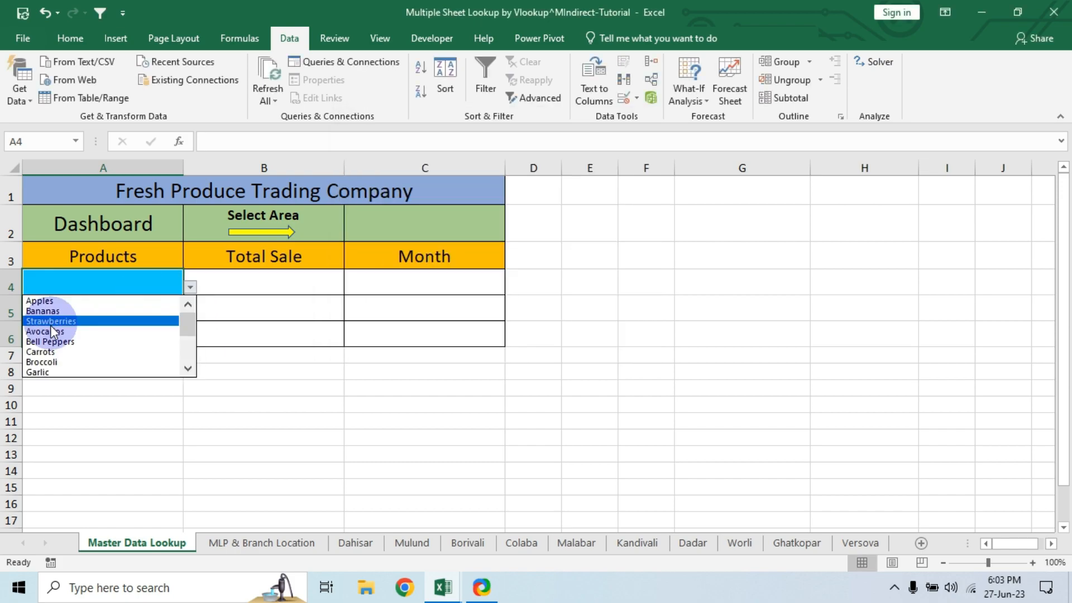
left_click(155, 284)
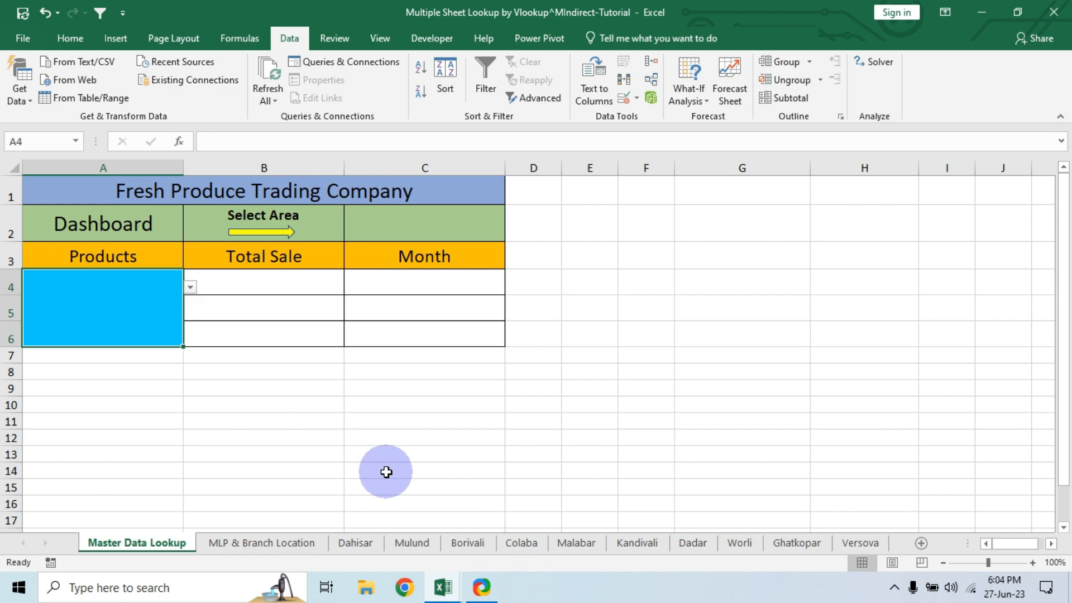
left_click(190, 288)
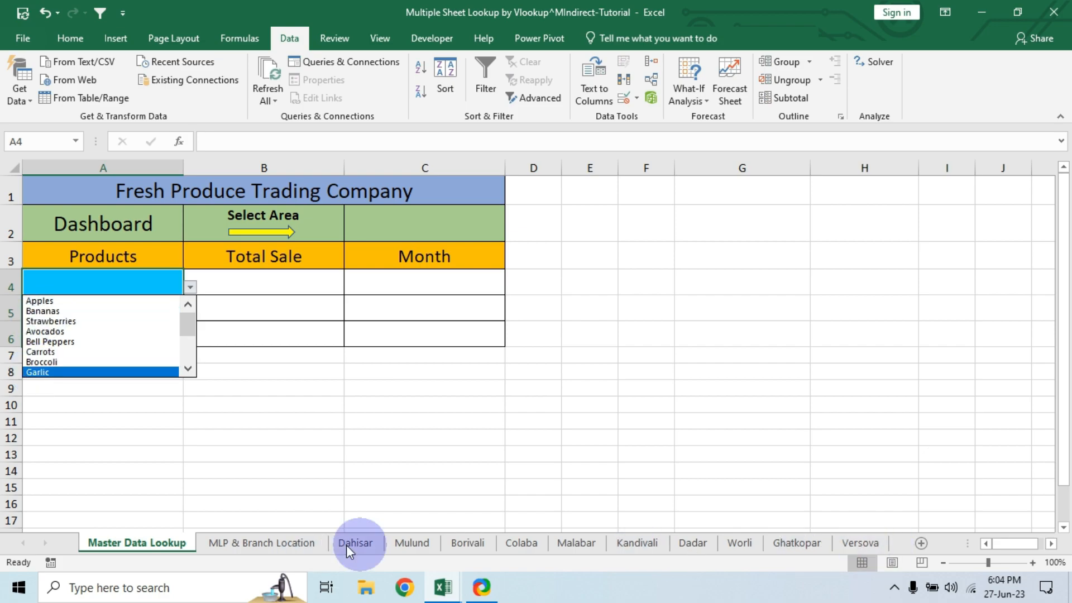
Examine the first Helper keys in column A of the Dahisar sheet to see how they combine product name and number.
left_click(362, 546)
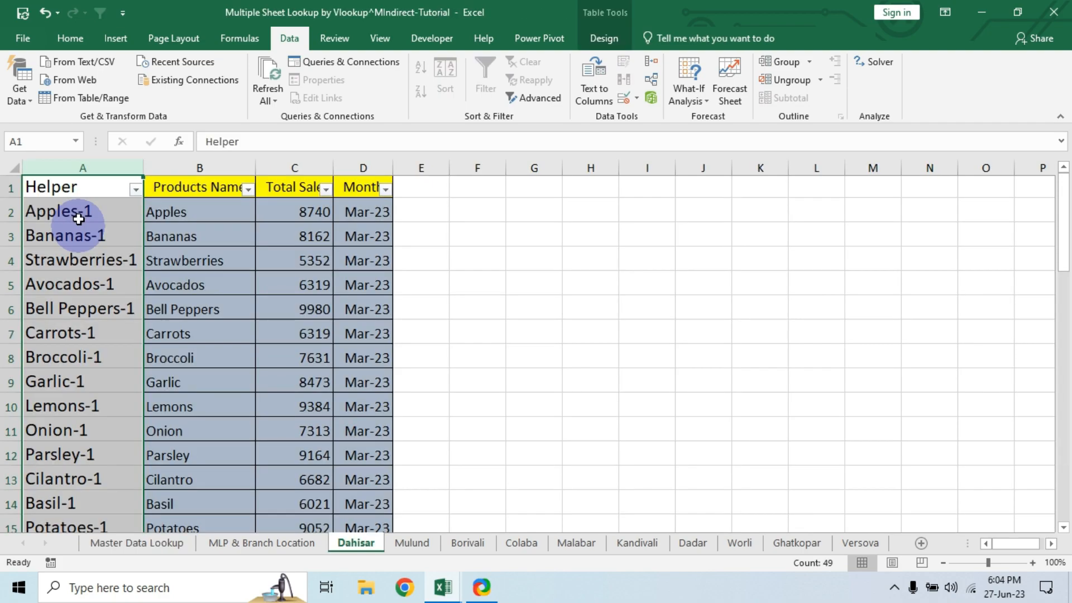
left_click(73, 211)
left_click(81, 236)
left_click(91, 261)
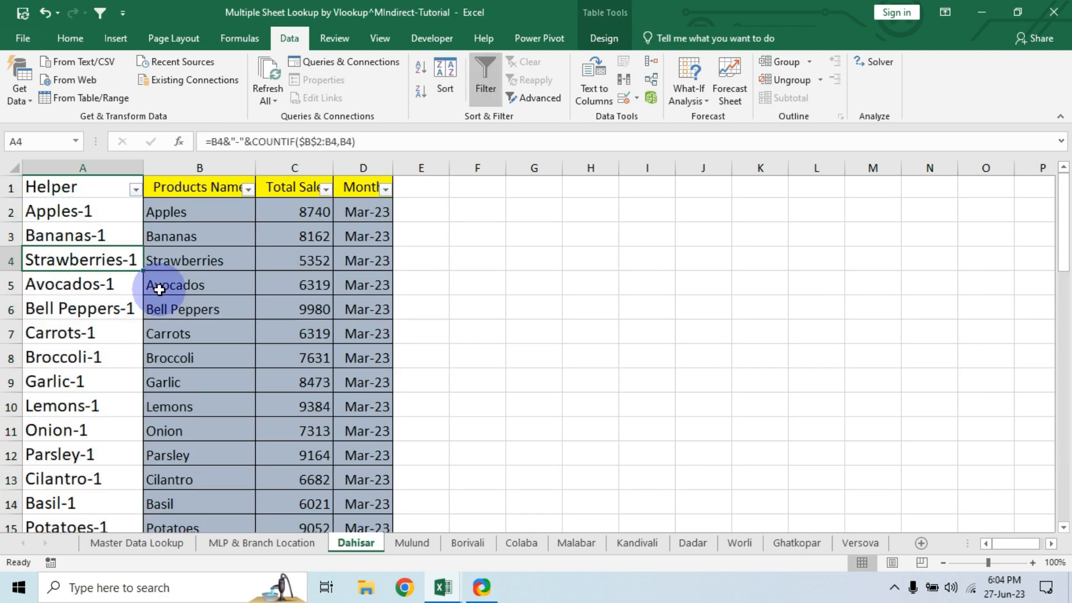
Insert a column before column A on the Master Data Lookup sheet, enter Helper in A2, and set A2:A6 to font size 16.
left_click(149, 542)
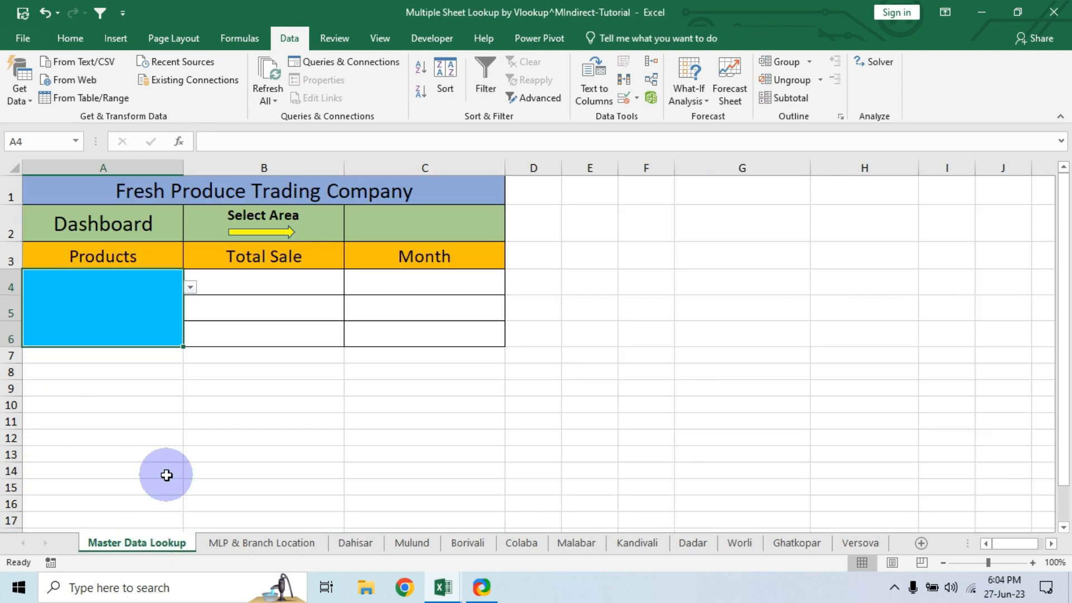
left_click(55, 164)
key("ctrl+shift+plus")
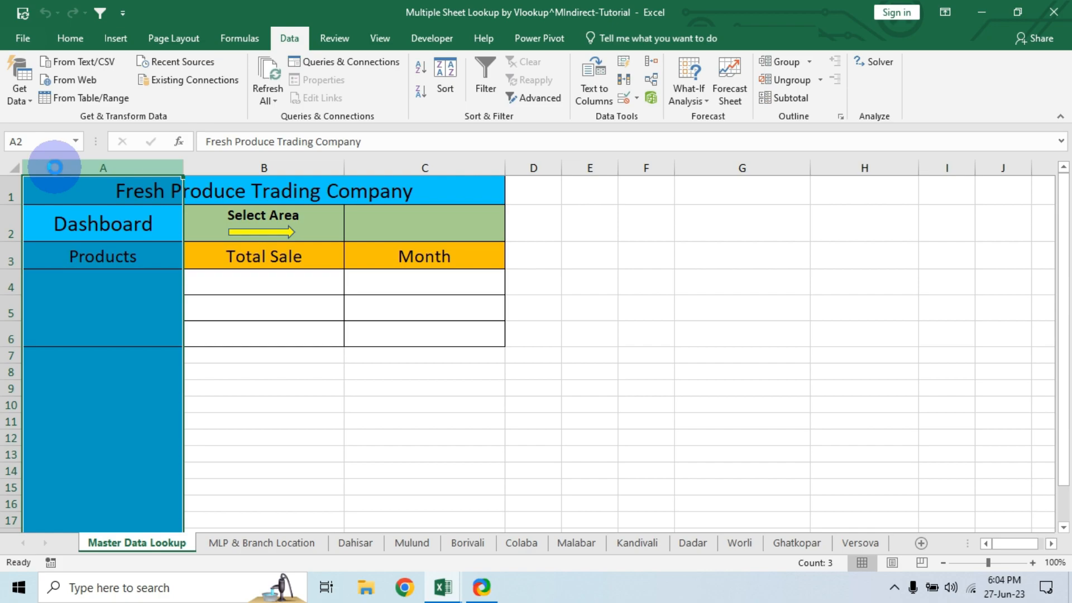
left_click(55, 224)
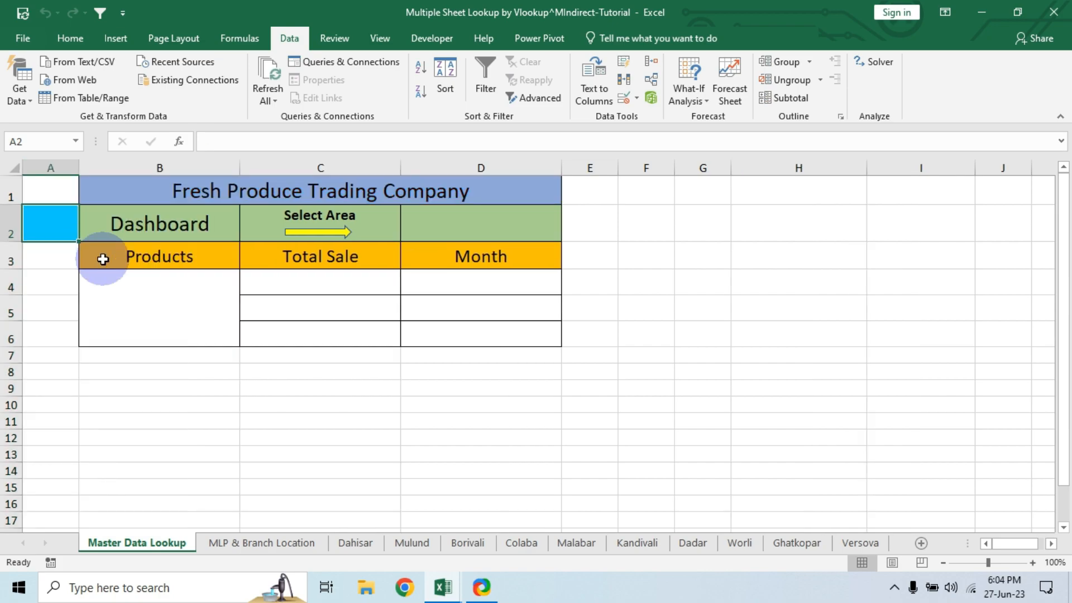
type("Helper")
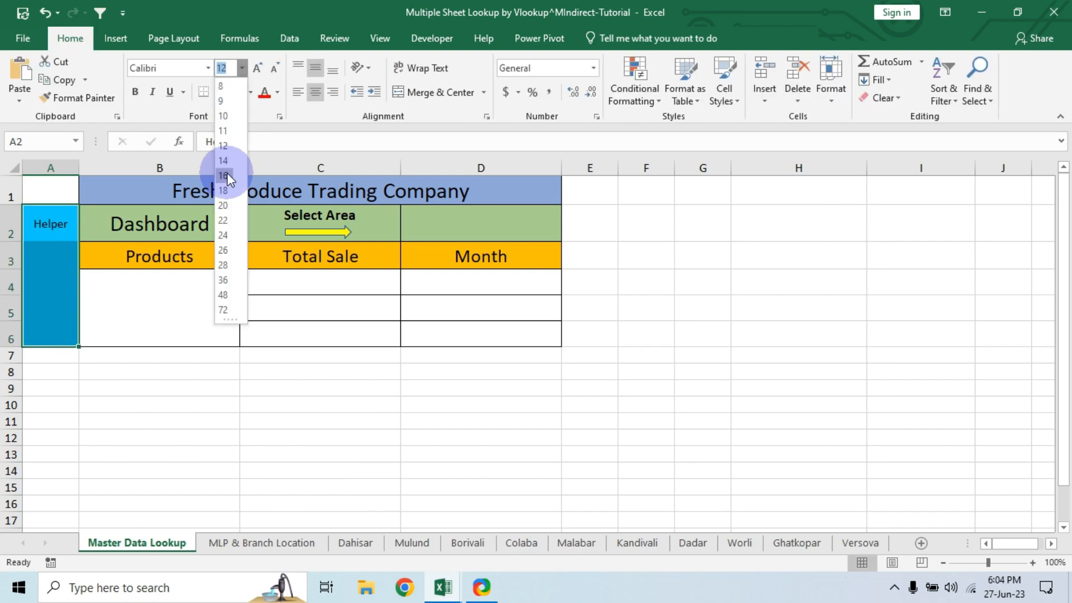
left_click(223, 176)
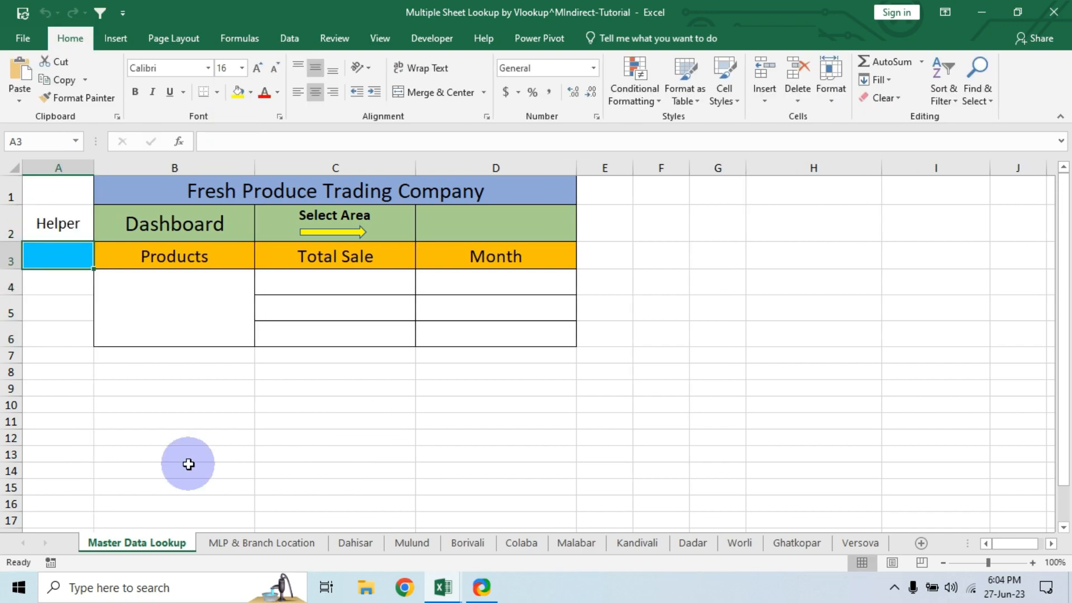
Enter the numbers 1, 2 and 3 in cells A3 to A5 below the Helper heading.
type("1")
key("Return")
type("2")
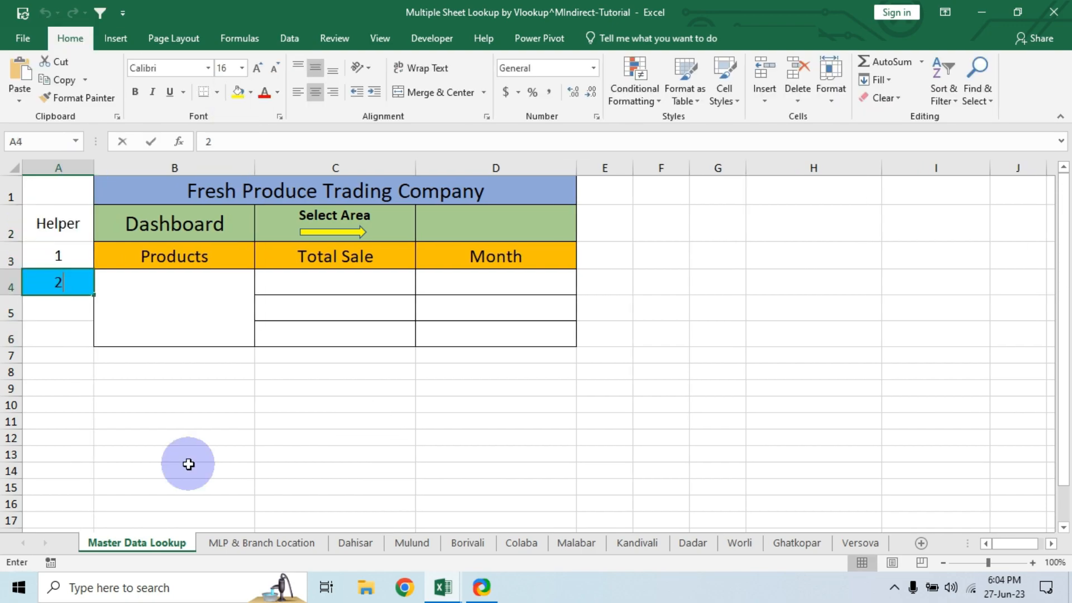
key("Return")
type("3")
Move the Helper heading and its three numbers down one row to A3:A6, alongside the Products header row.
left_click_drag(58, 223, 71, 314)
left_click_drag(68, 206, 141, 402)
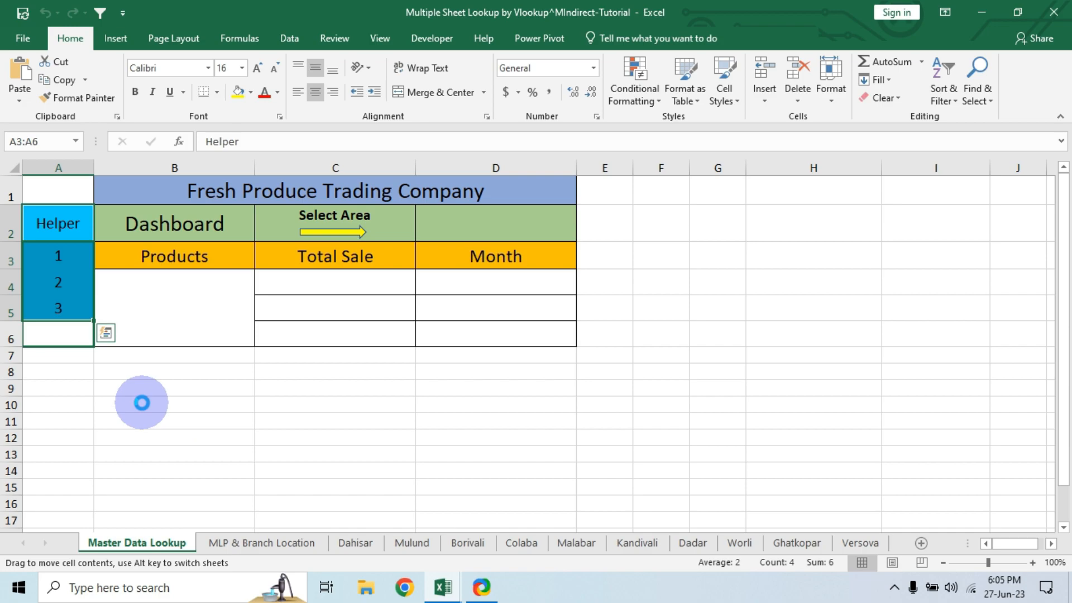
left_click(141, 393)
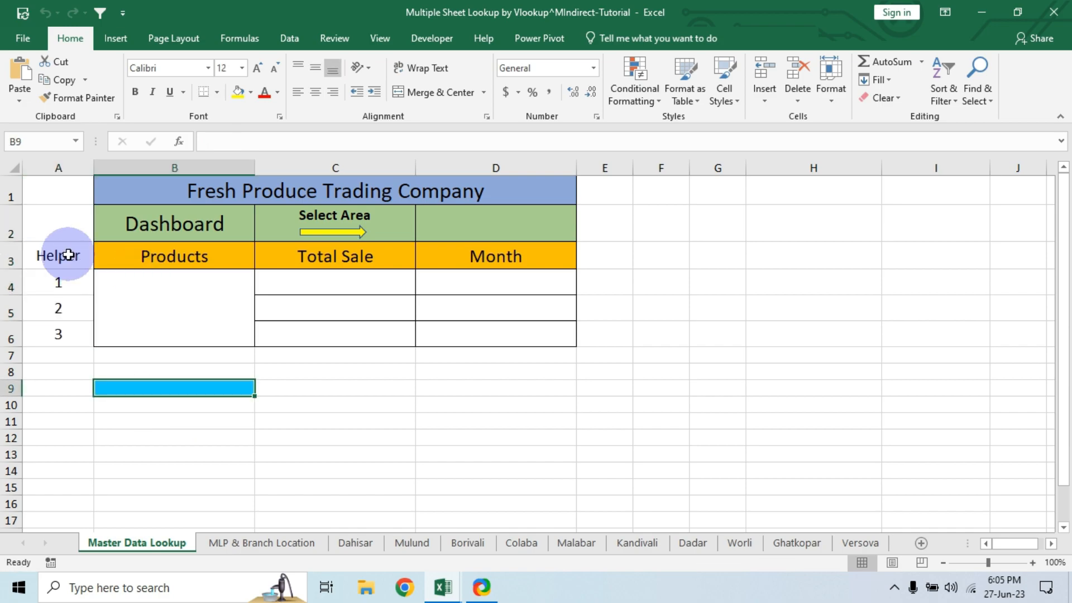
Review the helper numbers one by one against the dashboard rows and select A4:A6.
left_click(63, 281)
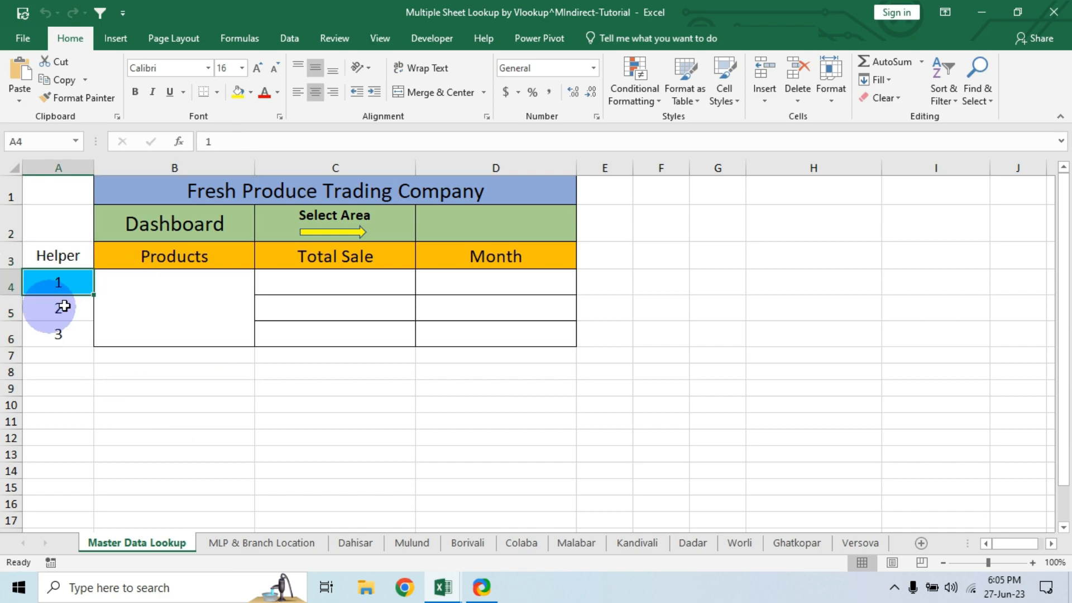
left_click(63, 305)
left_click(63, 334)
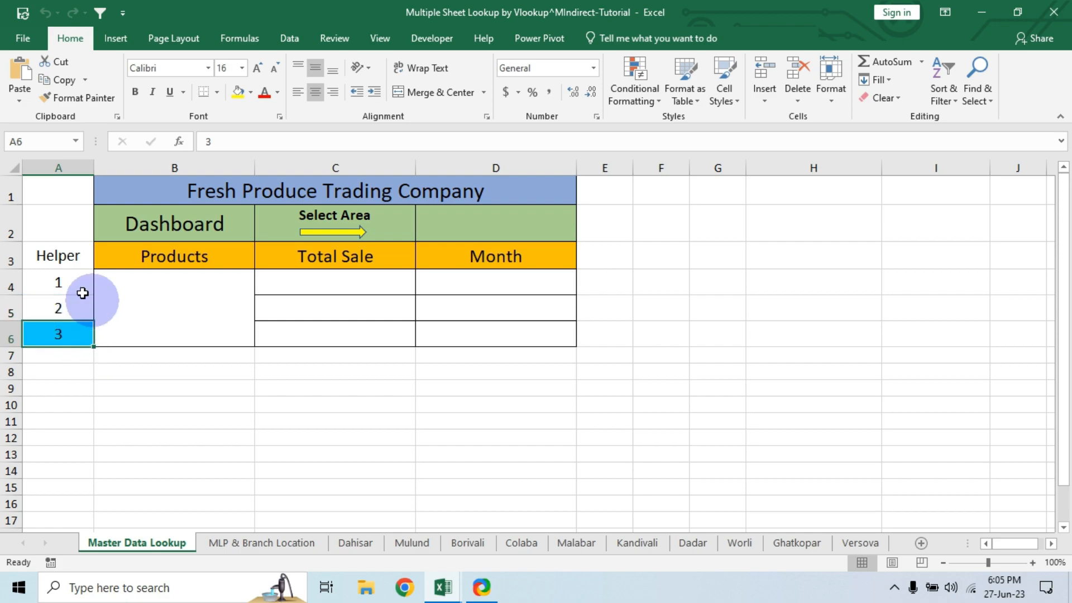
left_click(61, 292)
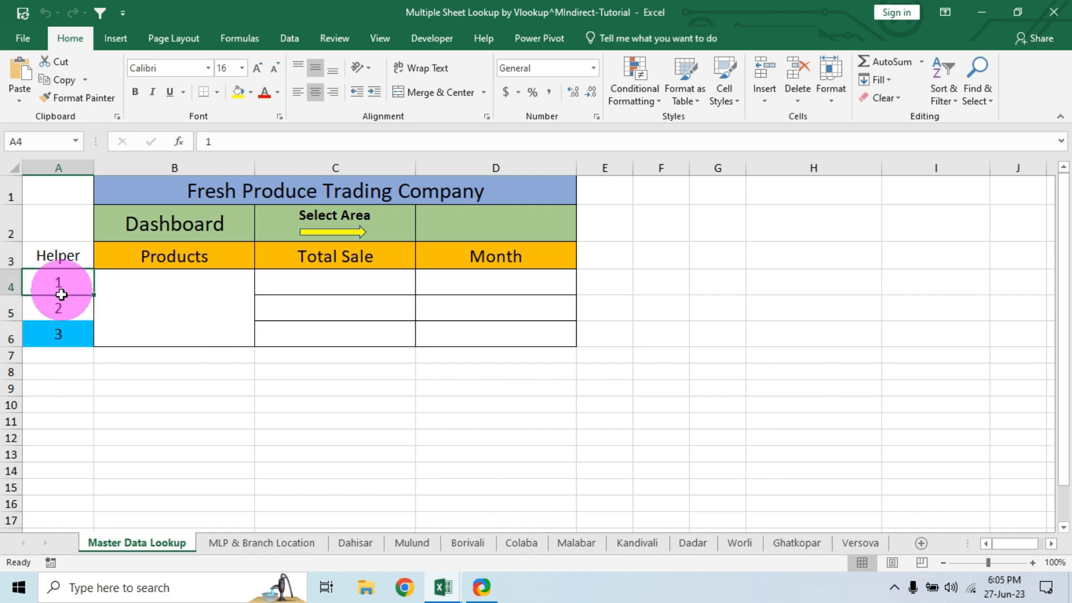
left_click_drag(62, 294, 58, 335)
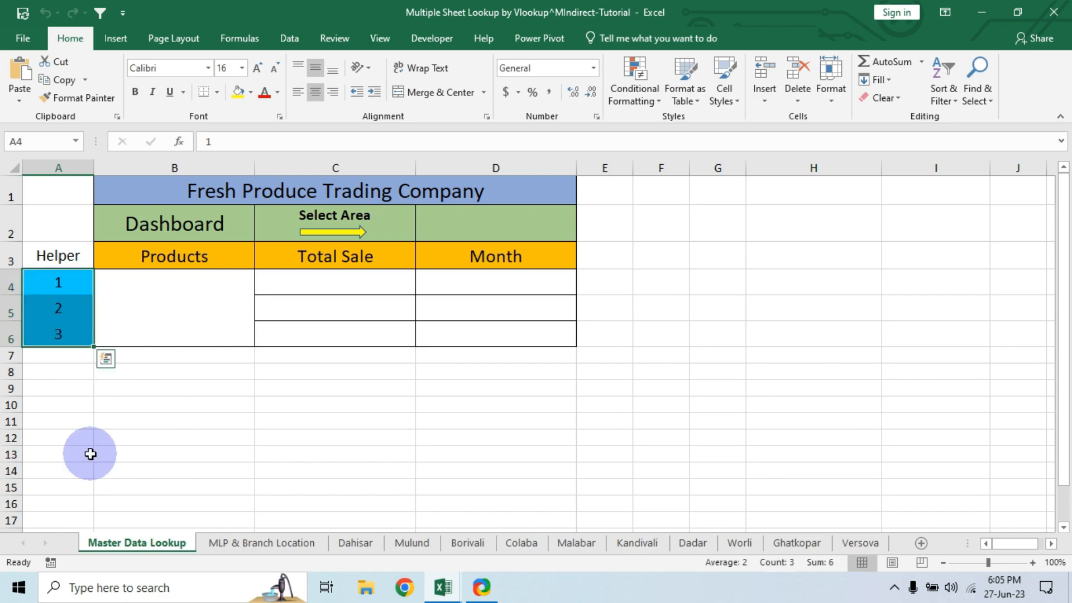
Start a VLOOKUP formula in C4 with the product cell as the column-locked reference $B4 in the lookup value.
left_click(230, 425)
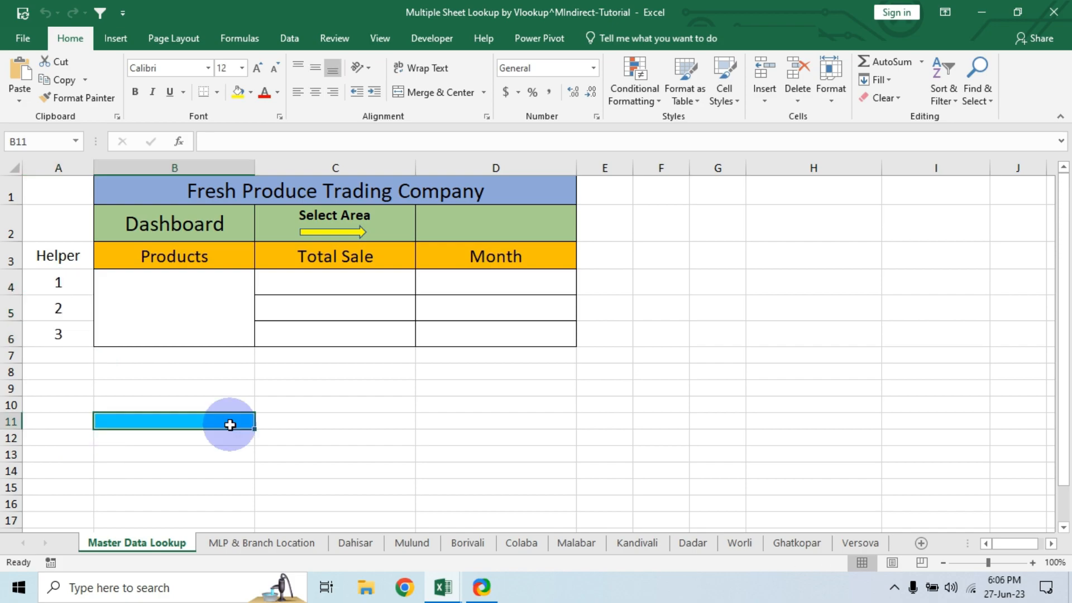
left_click(333, 288)
left_click(495, 281)
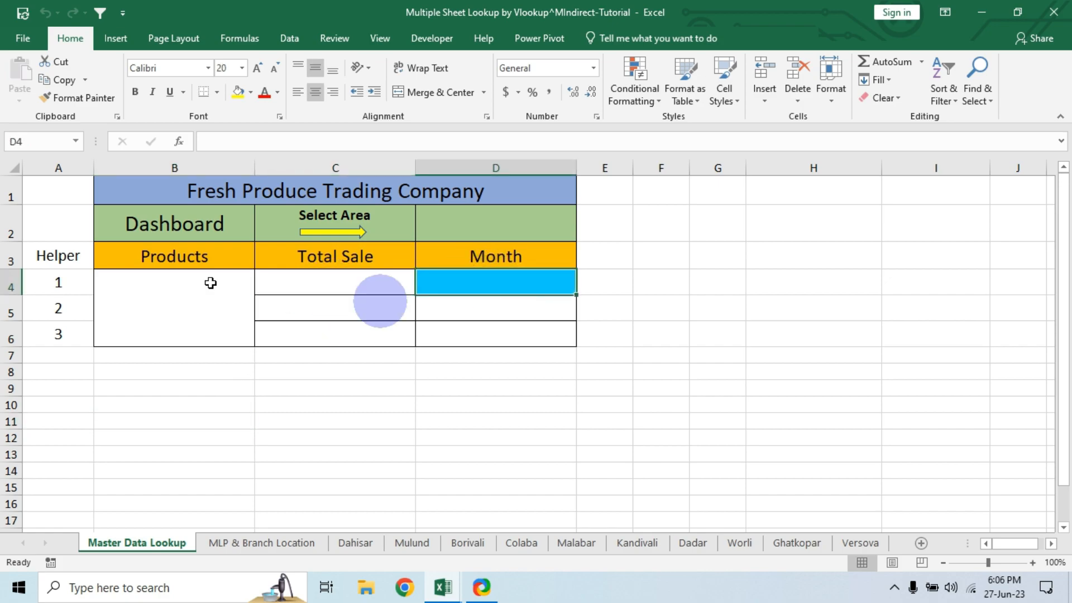
left_click(311, 281)
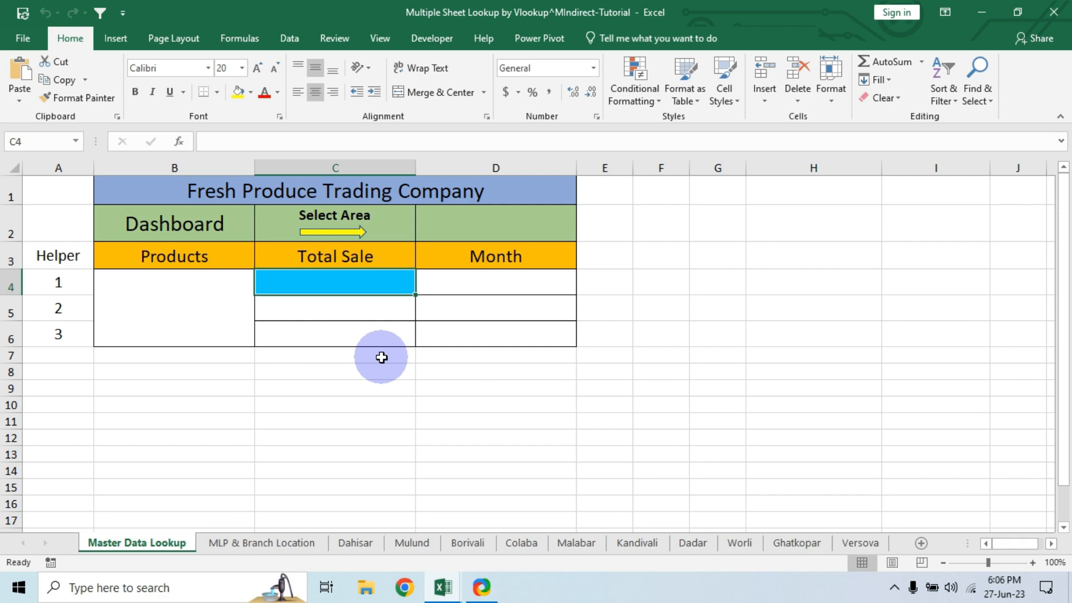
type("=vlook")
key("Tab")
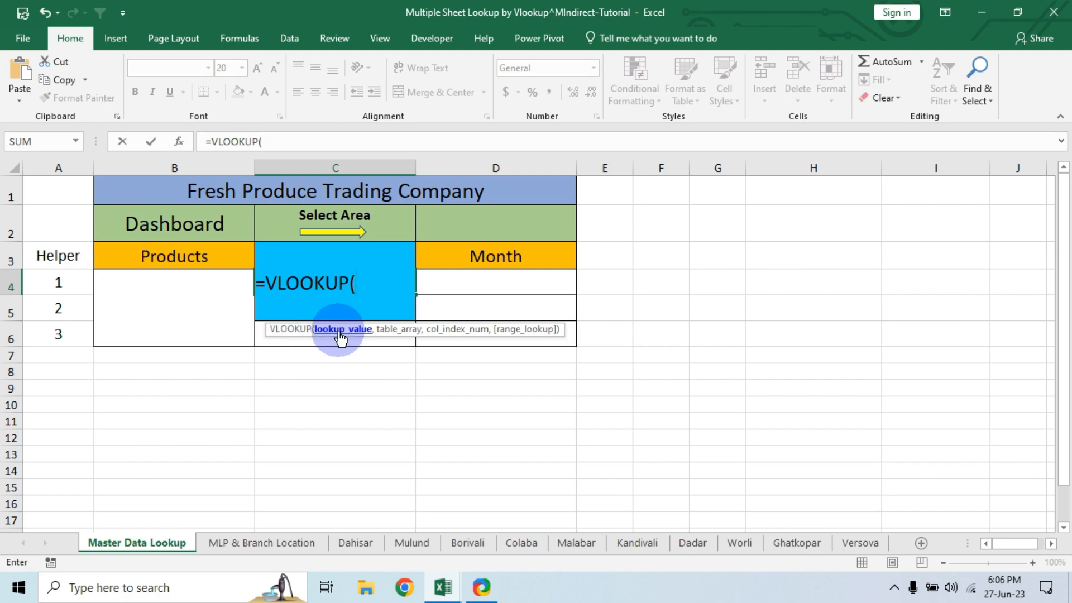
left_click(186, 296)
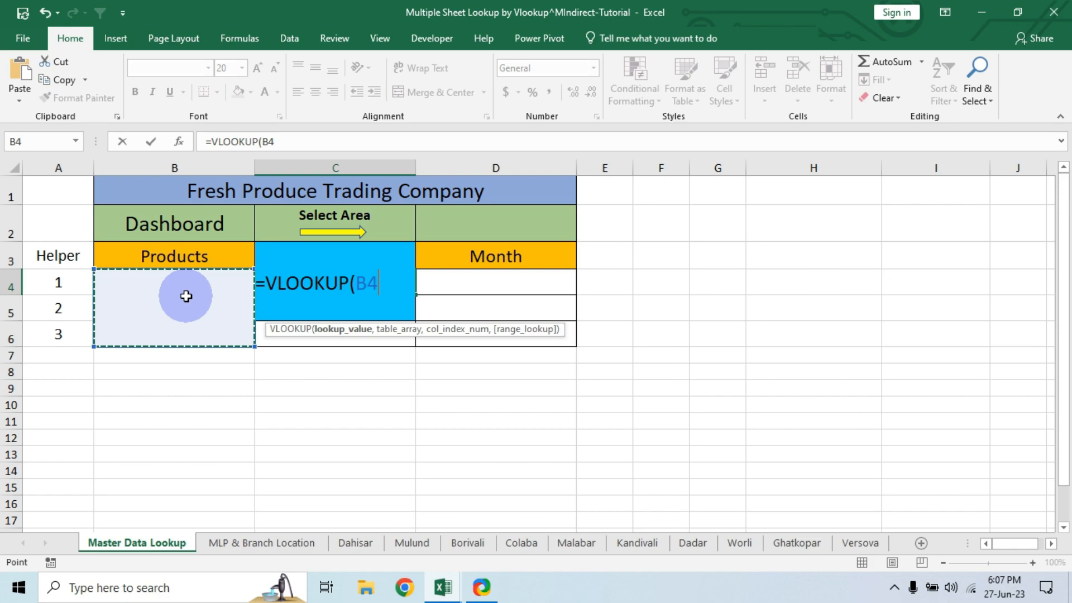
key("F4")
key("F4")
key("F4")
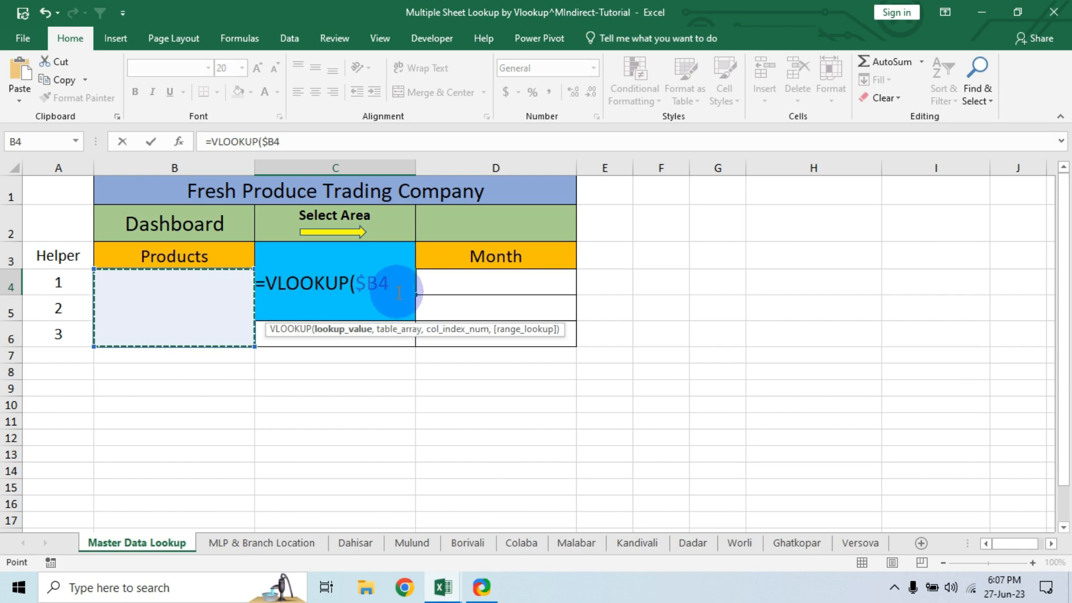
Extend the lookup value with a joined "-" and the column-locked helper reference $A4.
type("&")
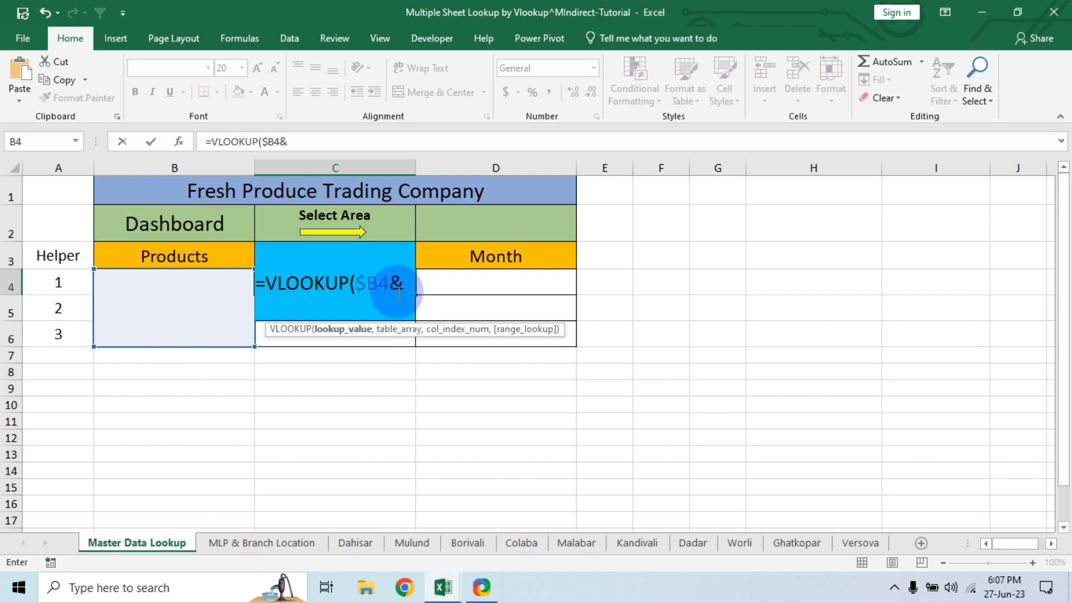
type("\"-\"&")
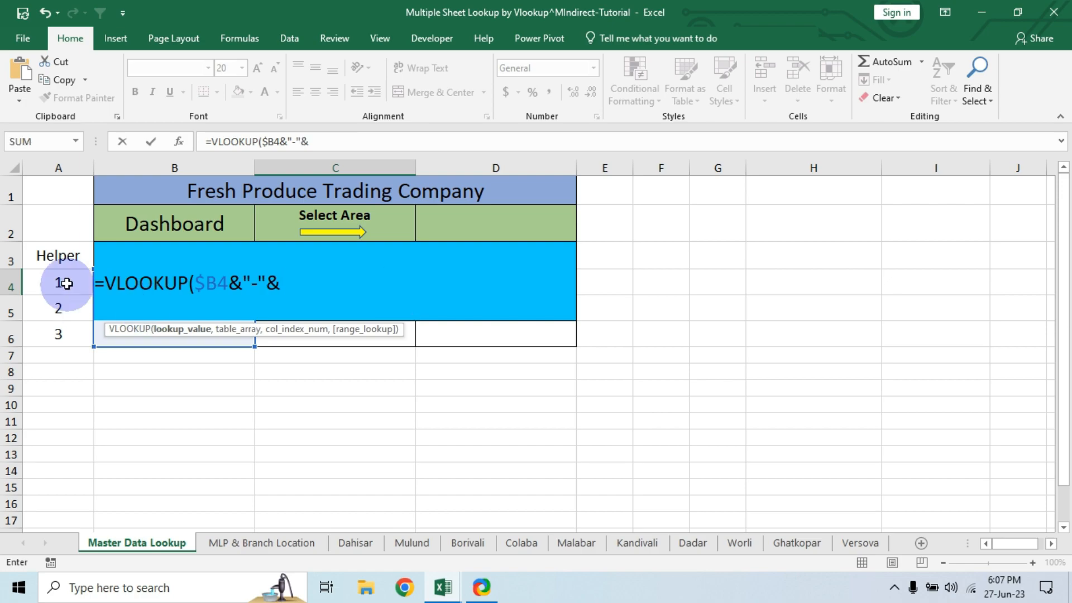
left_click(66, 283)
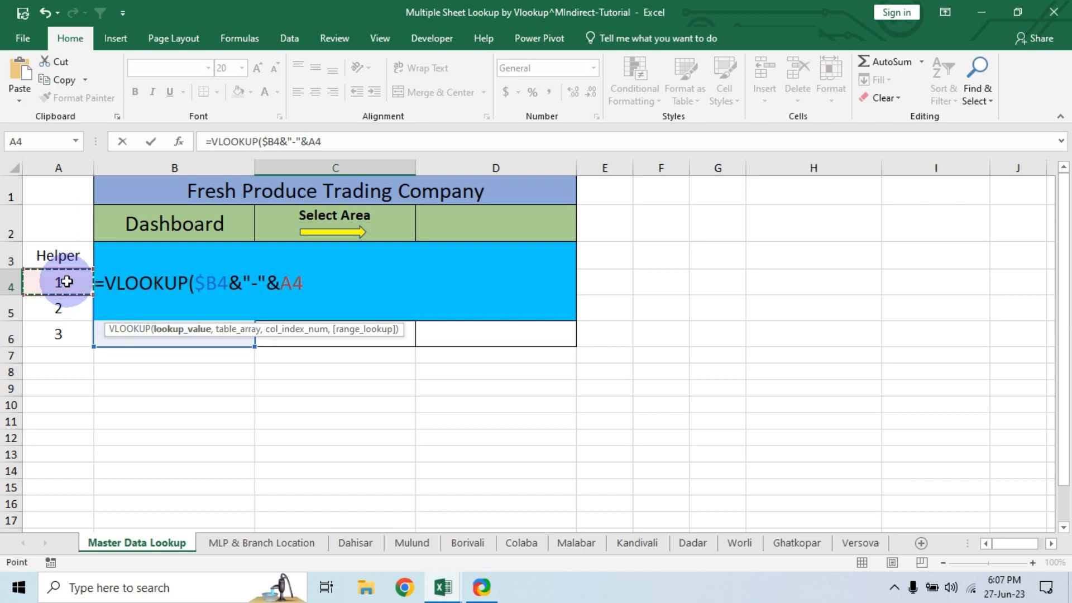
key("F4")
key("F4")
key("F4")
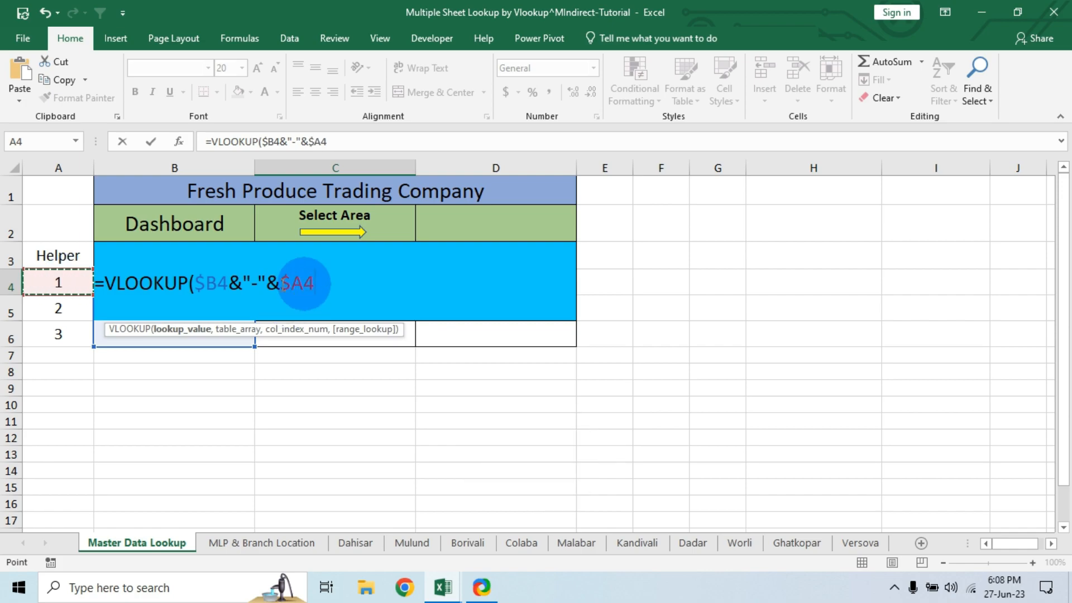
Change the product reference in the lookup value to the fully absolute $B$4 and move on to the table array argument.
left_click(212, 283)
left_click_drag(211, 283, 194, 283)
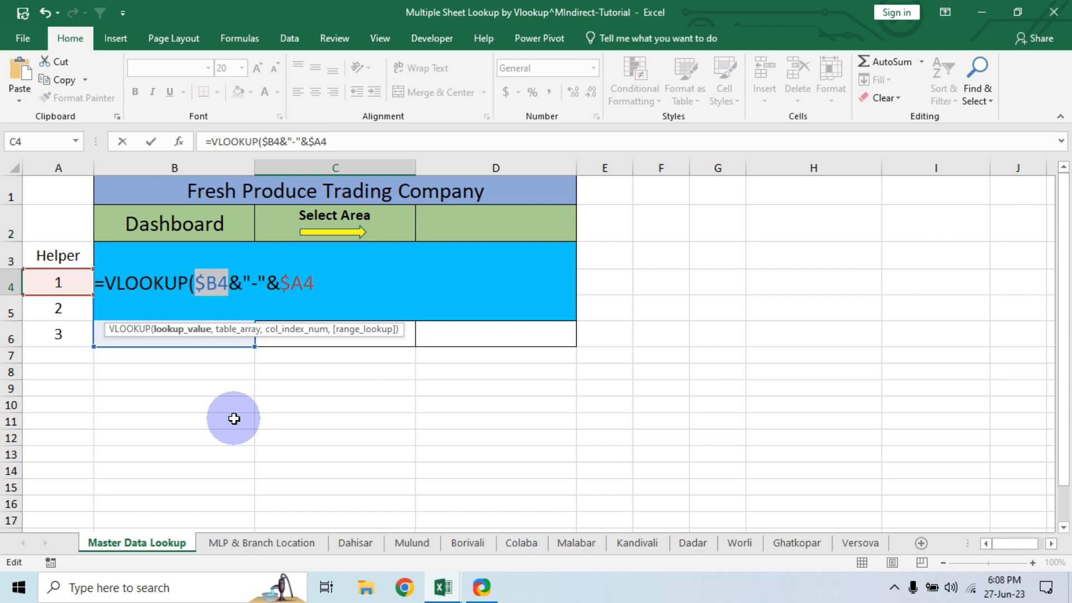
key("F4")
key("F4")
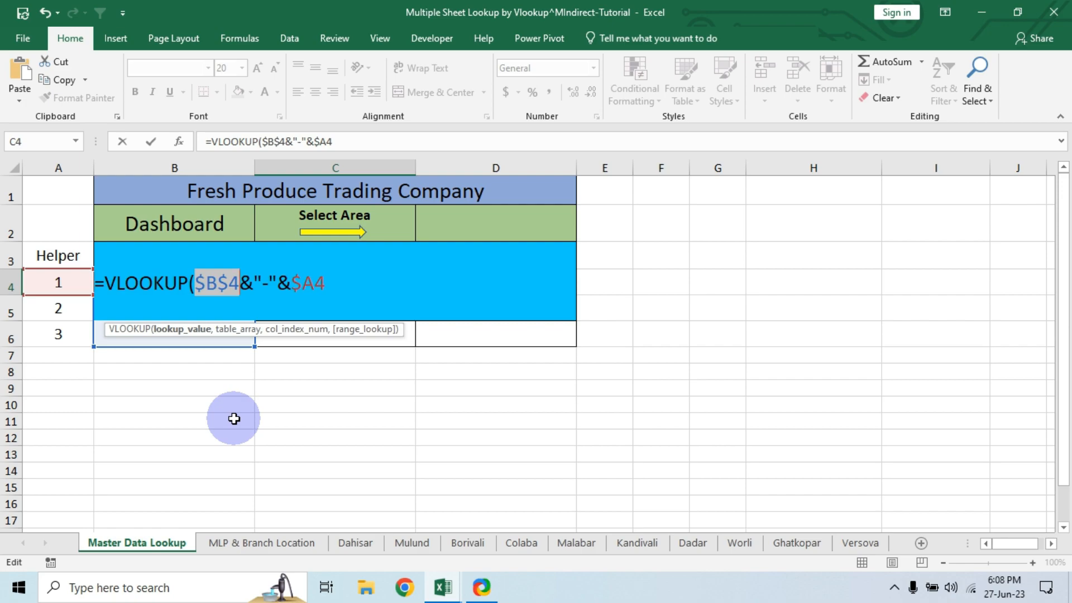
left_click(351, 287)
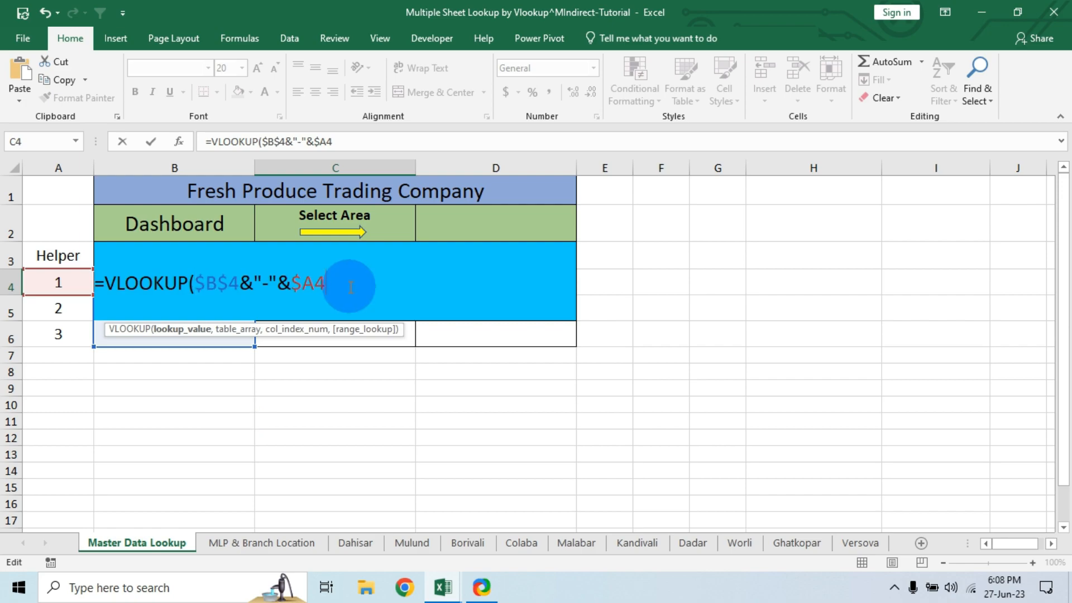
type(",")
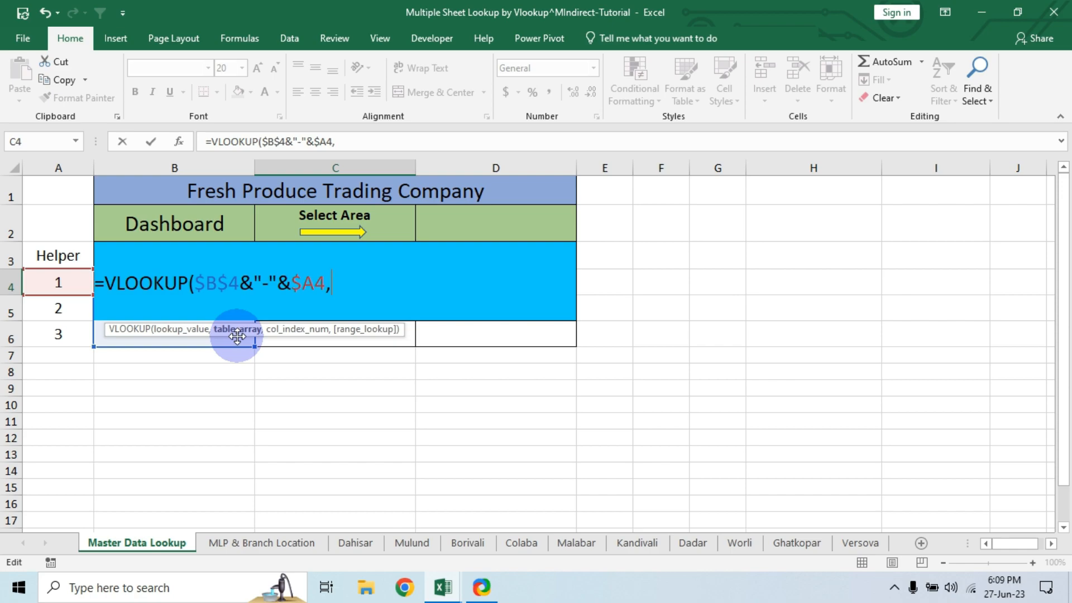
Set the table array to INDIRECT($D$2), pointing at the selected area cell, and continue to the column index argument.
type("indirec")
key("Tab")
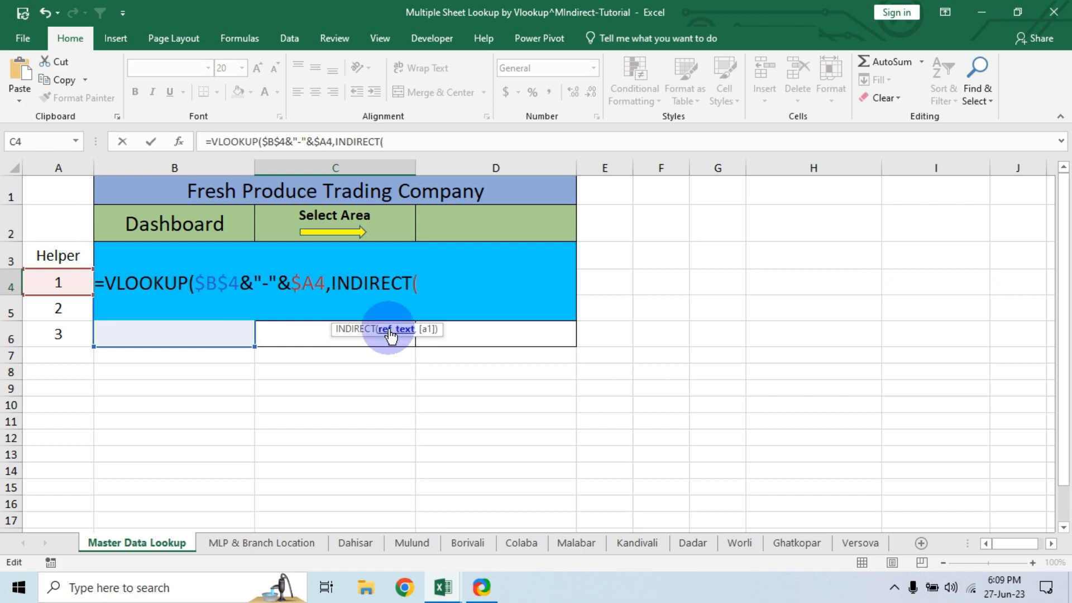
left_click(506, 226)
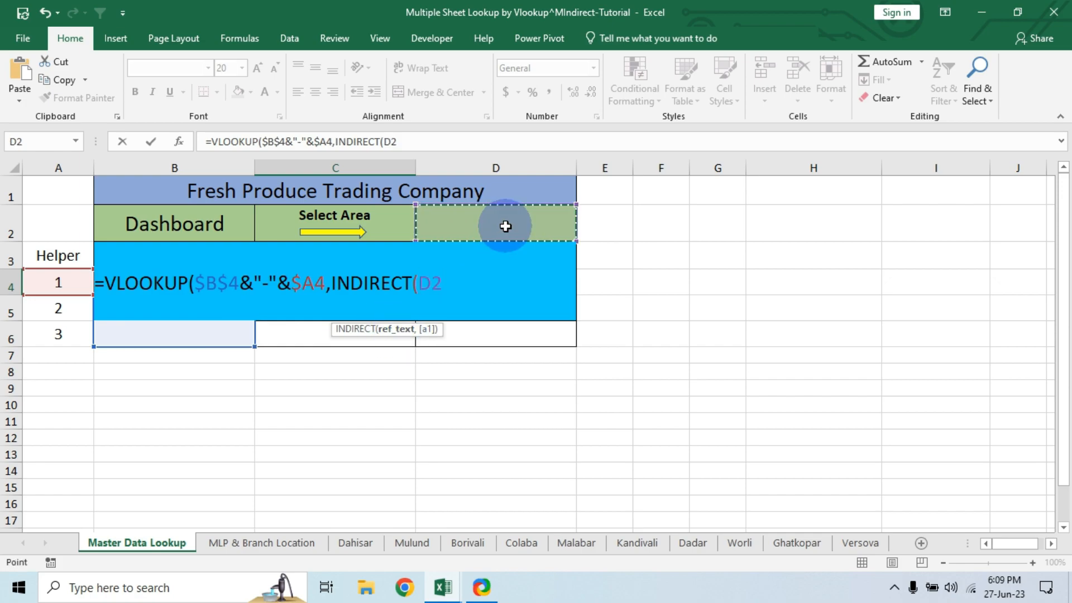
key("F4")
type(")")
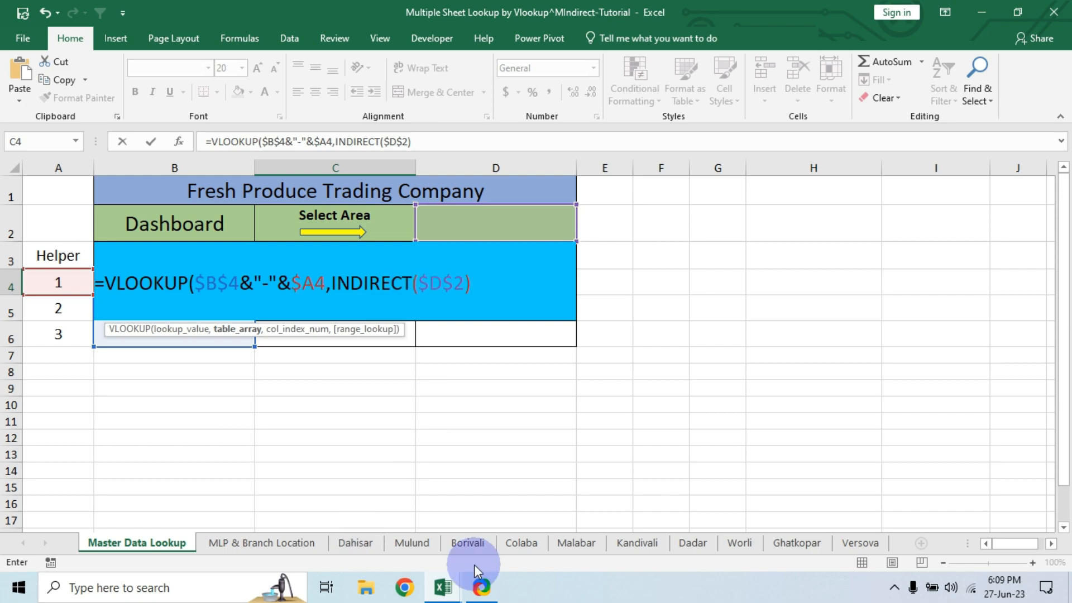
type(",")
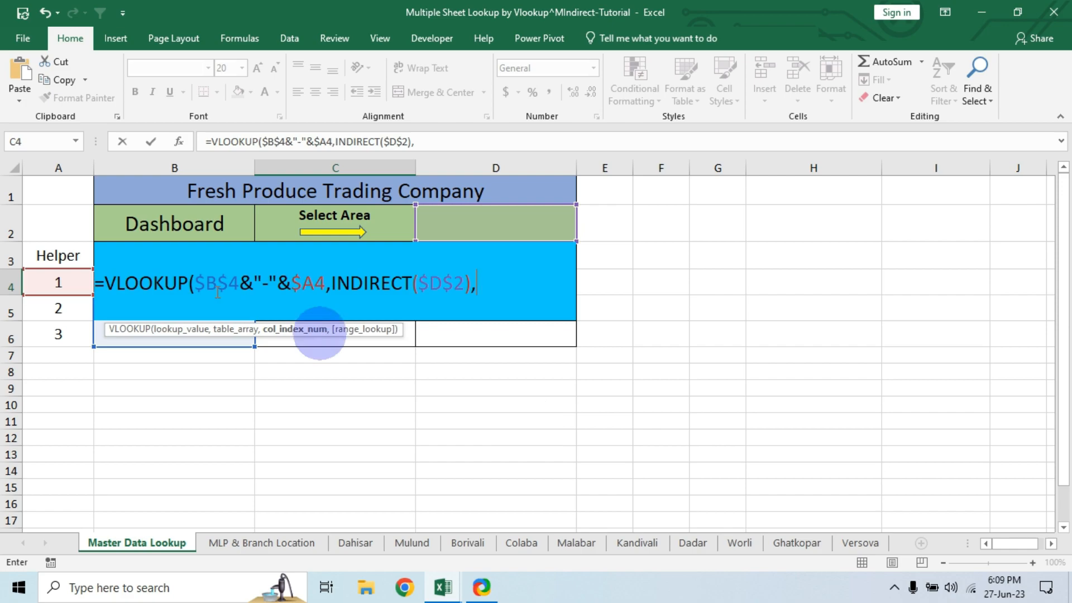
Put an apostrophe before VLOOKUP in the unfinished formula and check the column order on the Dahisar sheet.
left_click(212, 142)
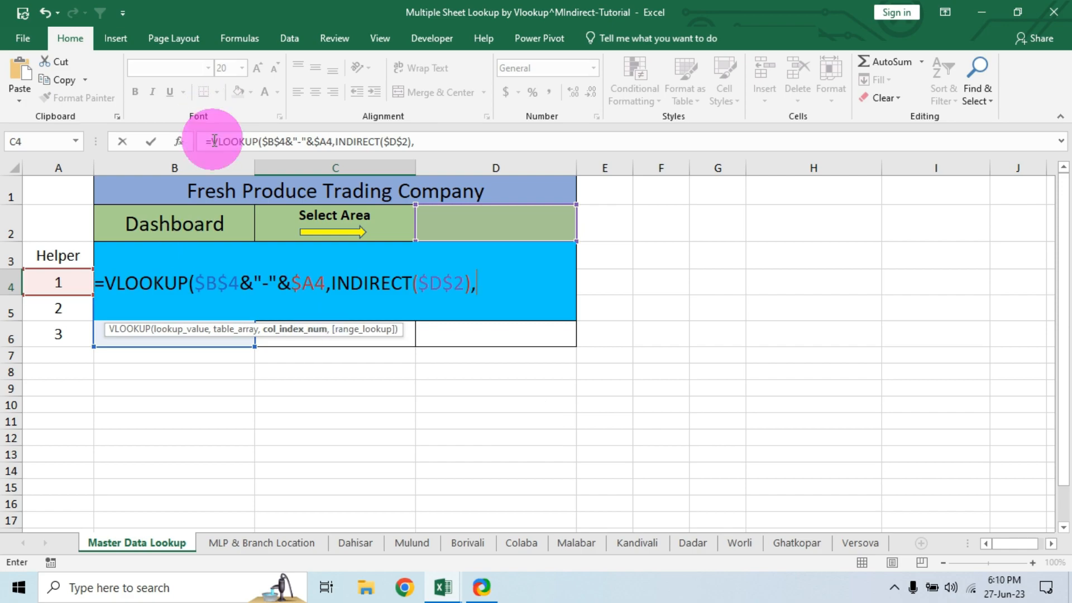
type("'")
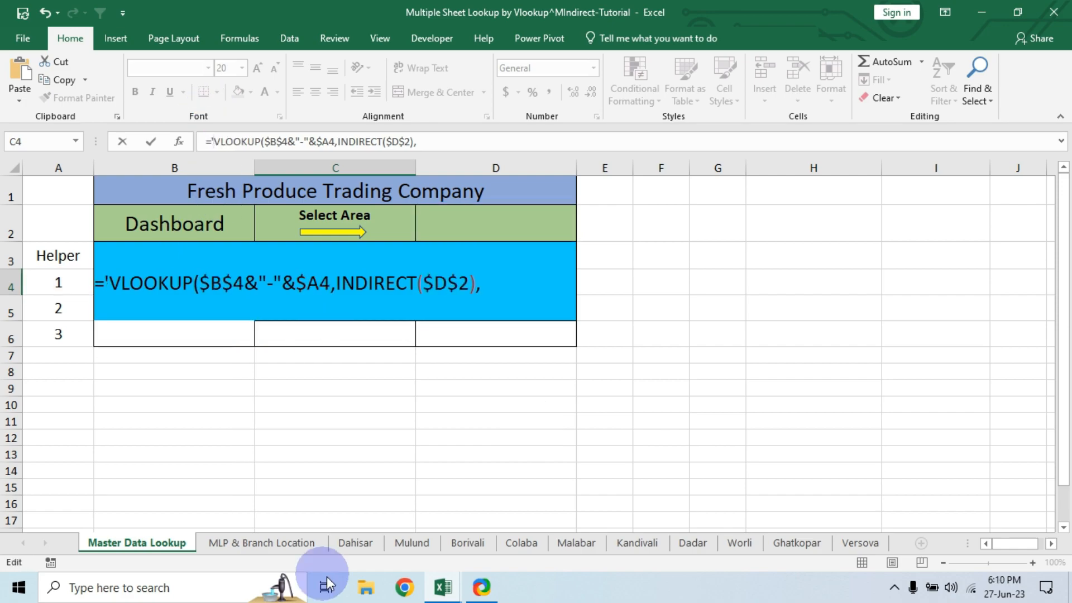
left_click(360, 550)
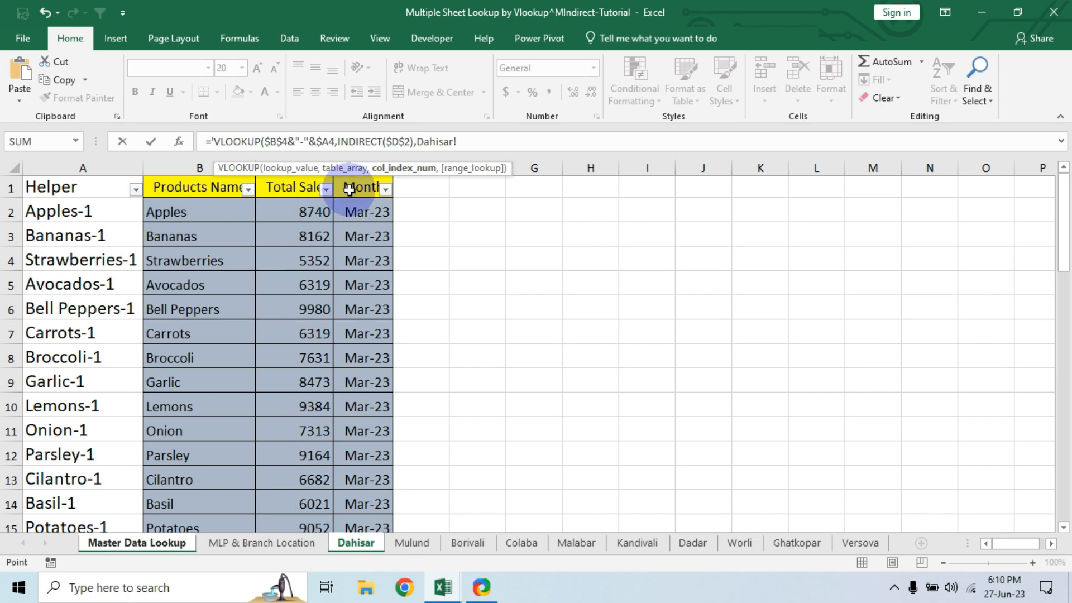
left_click(149, 547)
Remove the apostrophe before VLOOKUP and the stray 'Master Data Lookup'! reference from the end of the formula.
left_click(206, 141)
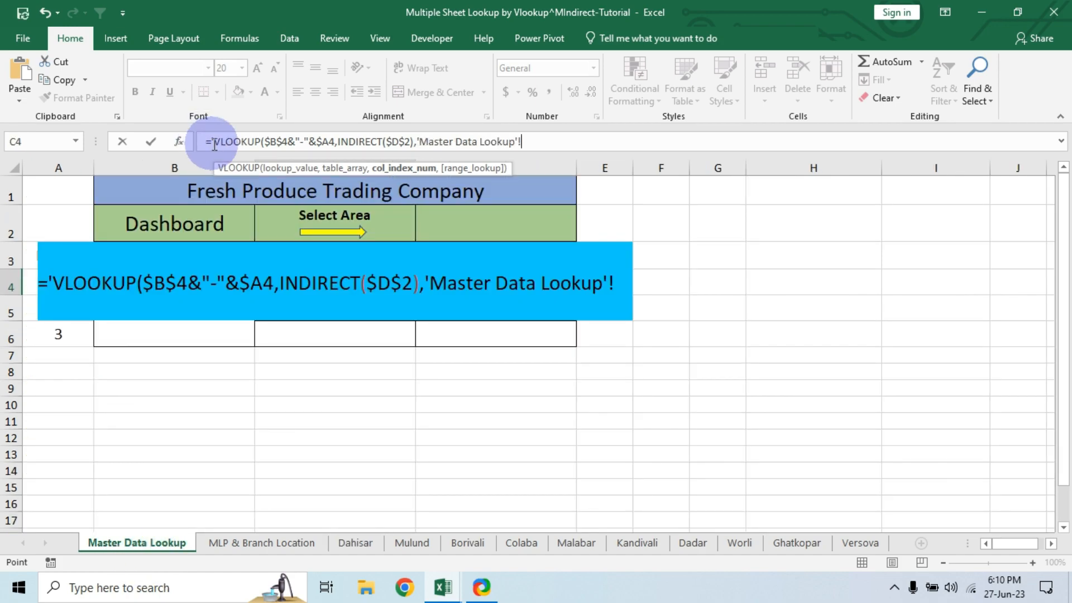
key("End")
key("BackSpace")
key("BackSpace")
key("BackSpace")
key("BackSpace")
key("BackSpace")
key("BackSpace")
key("BackSpace")
key("BackSpace")
key("BackSpace")
key("BackSpace")
key("BackSpace")
key("BackSpace")
key("BackSpace")
key("BackSpace")
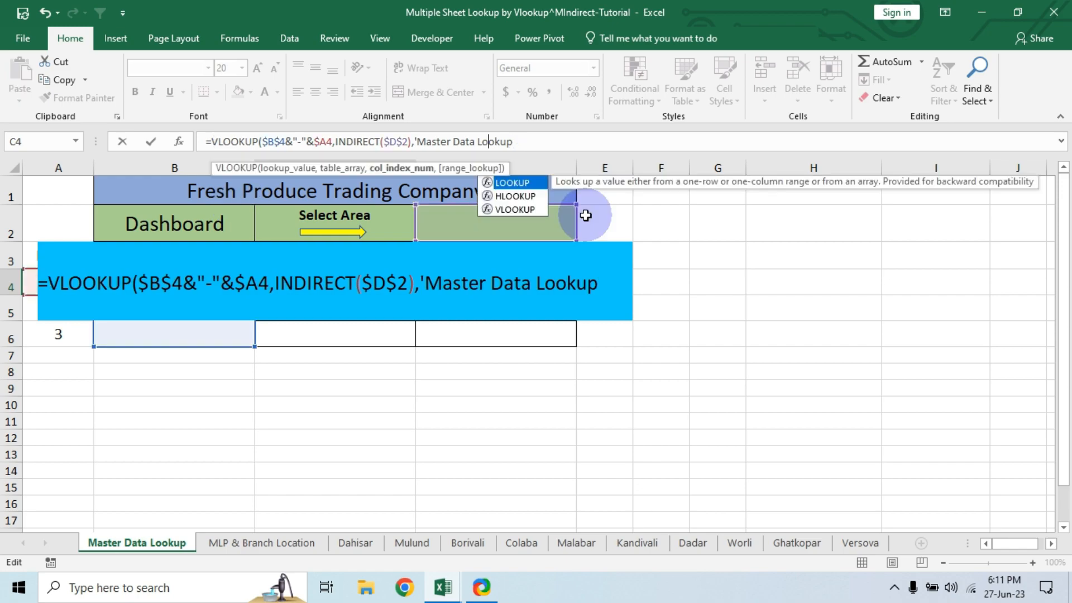
key("BackSpace")
key("BackSpace")
key("BackSpace")
key("BackSpace")
key("BackSpace")
key("BackSpace")
key("BackSpace")
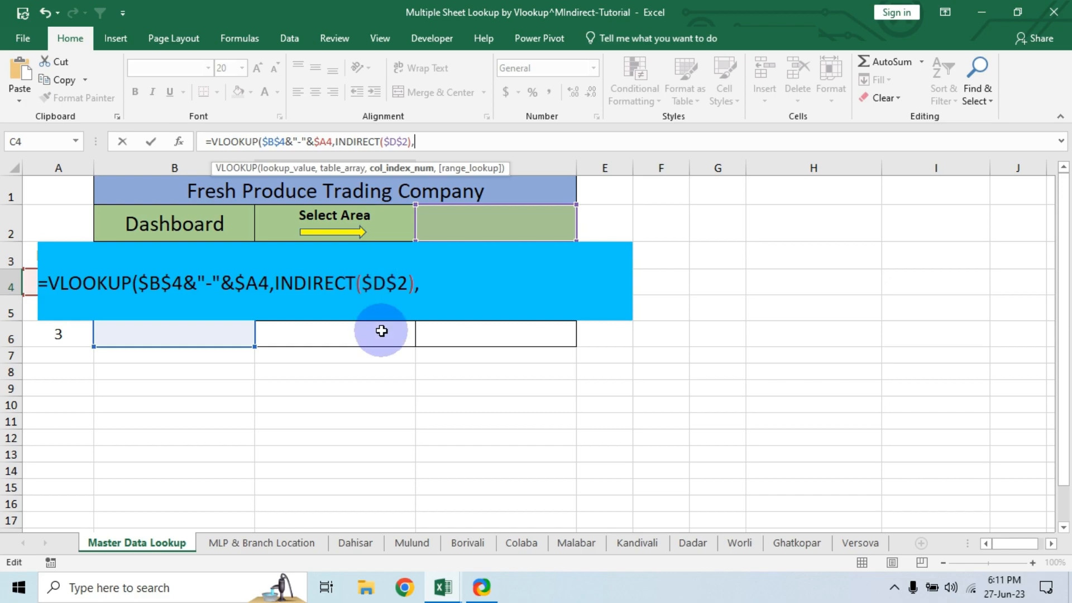
Finish the VLOOKUP with column index 3 and exact match 0, and fill it across C4:D6.
type("3,")
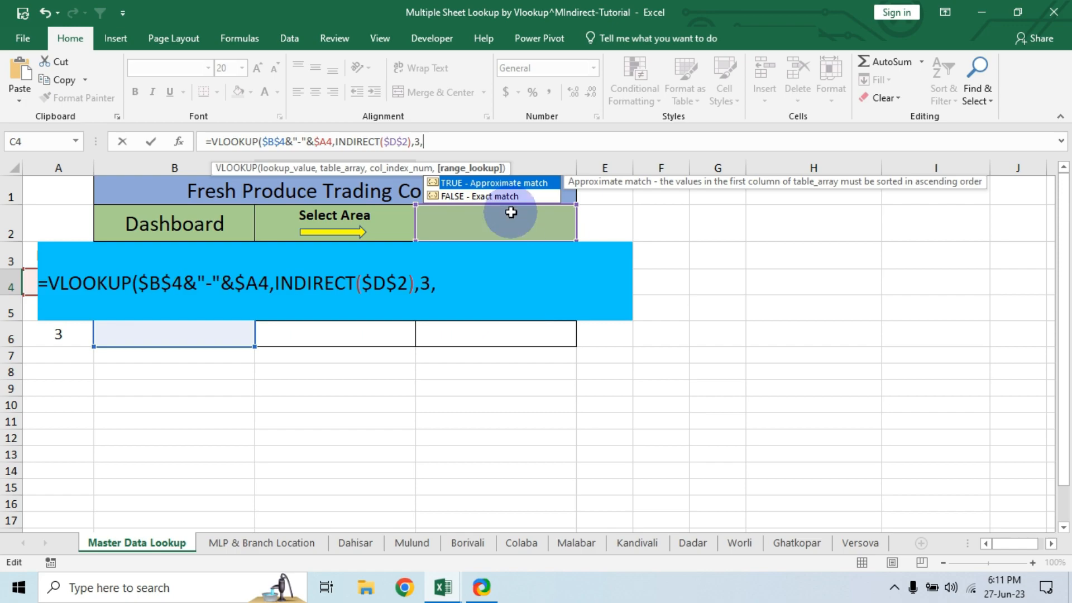
type("0)")
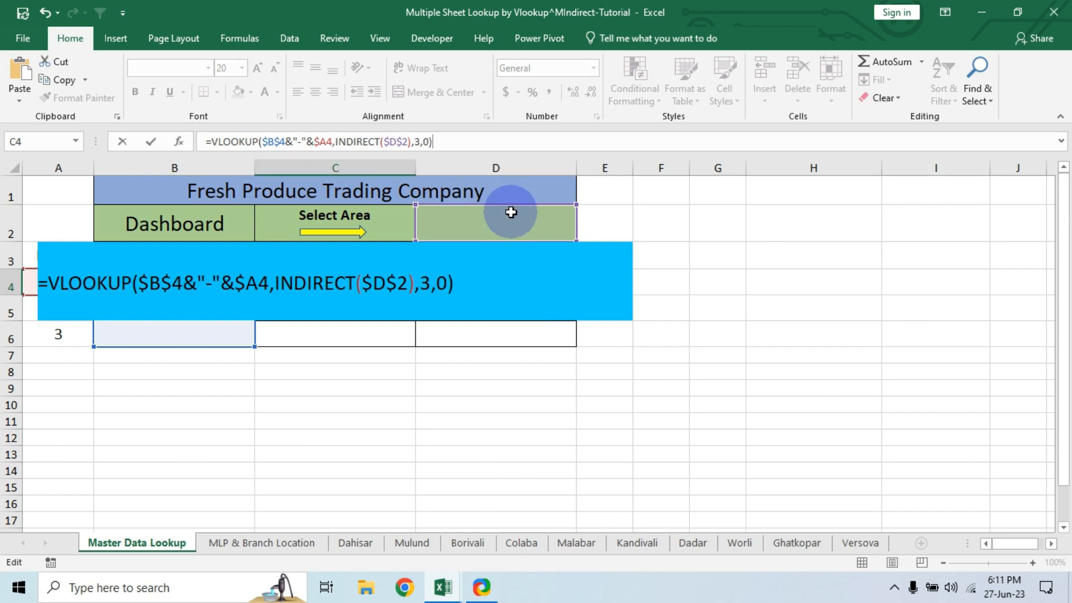
key("ctrl+Return")
left_click_drag(418, 293, 581, 346)
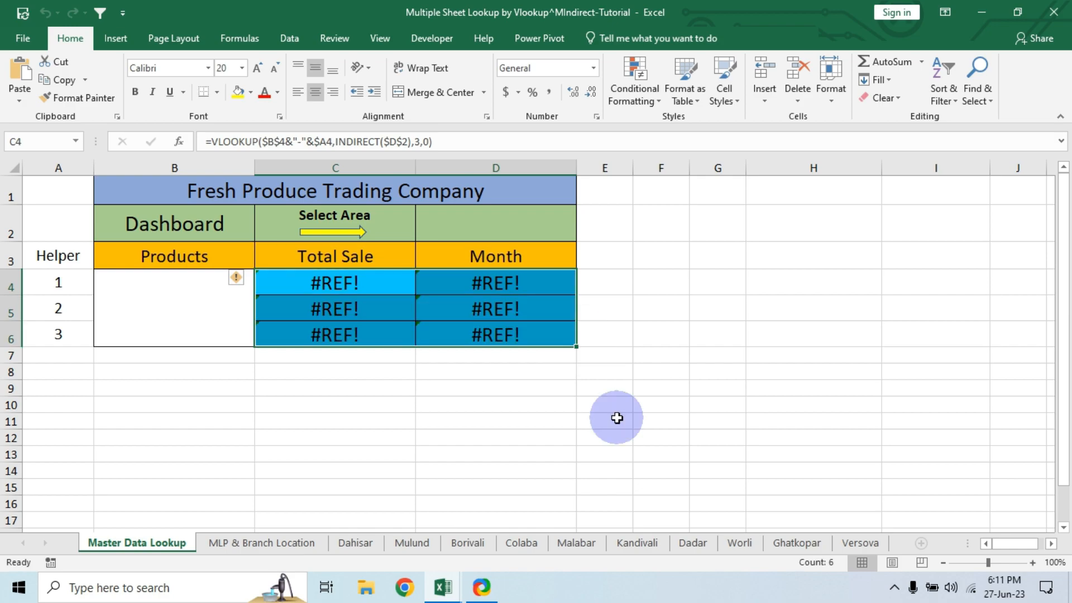
Set the column index of the VLOOKUP in Month cell D4 to 4 and select C4:D6.
left_click(495, 282)
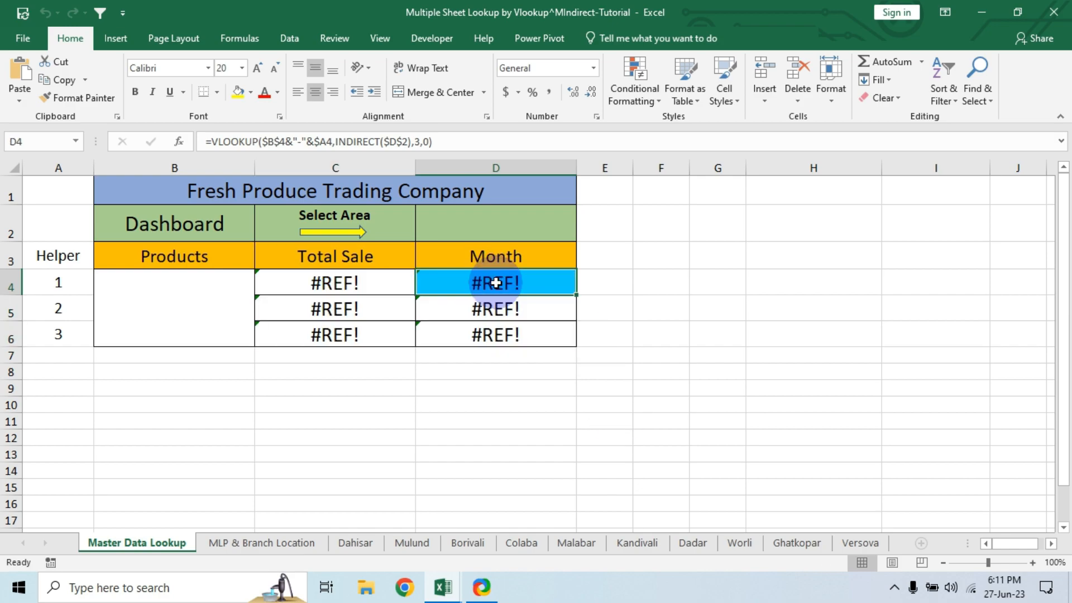
key("F2")
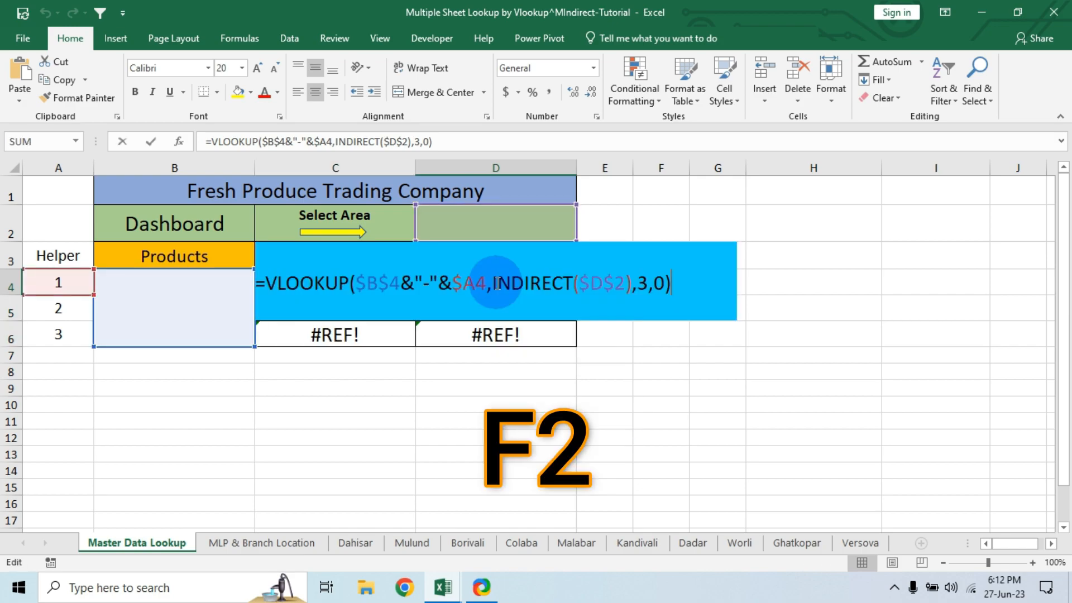
left_click(649, 286)
key("BackSpace")
type("4")
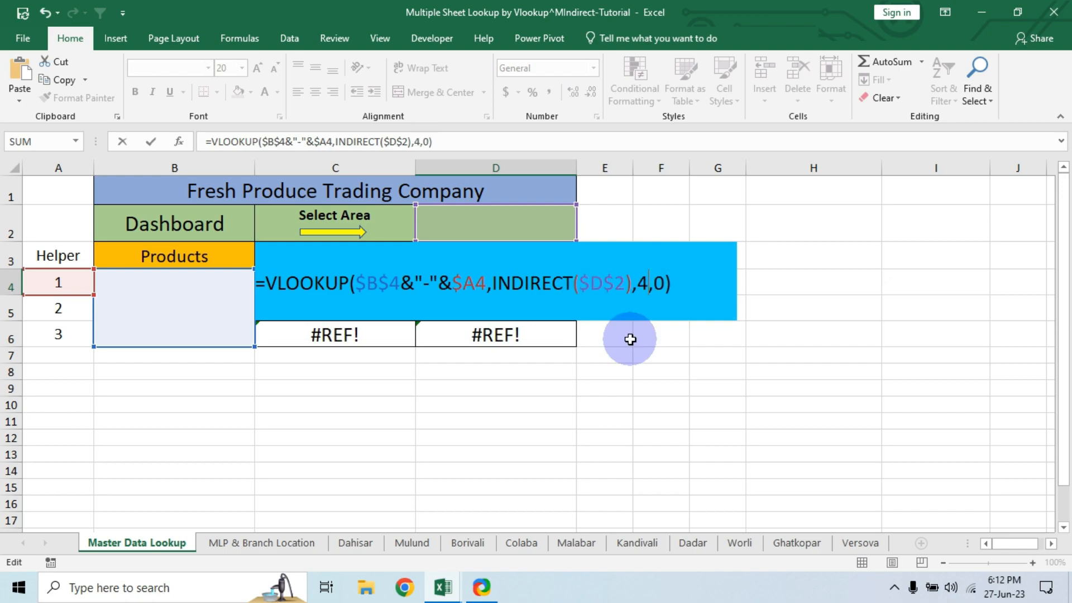
key("Return")
left_click_drag(311, 283, 576, 343)
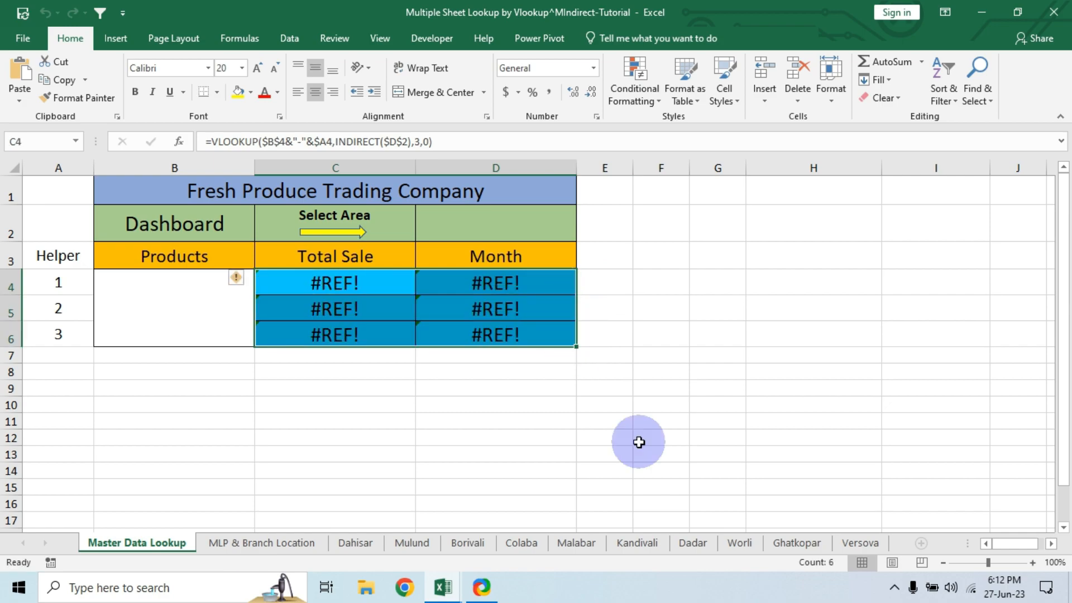
Choose Dahisar from the area drop-down list in D2.
left_click(564, 232)
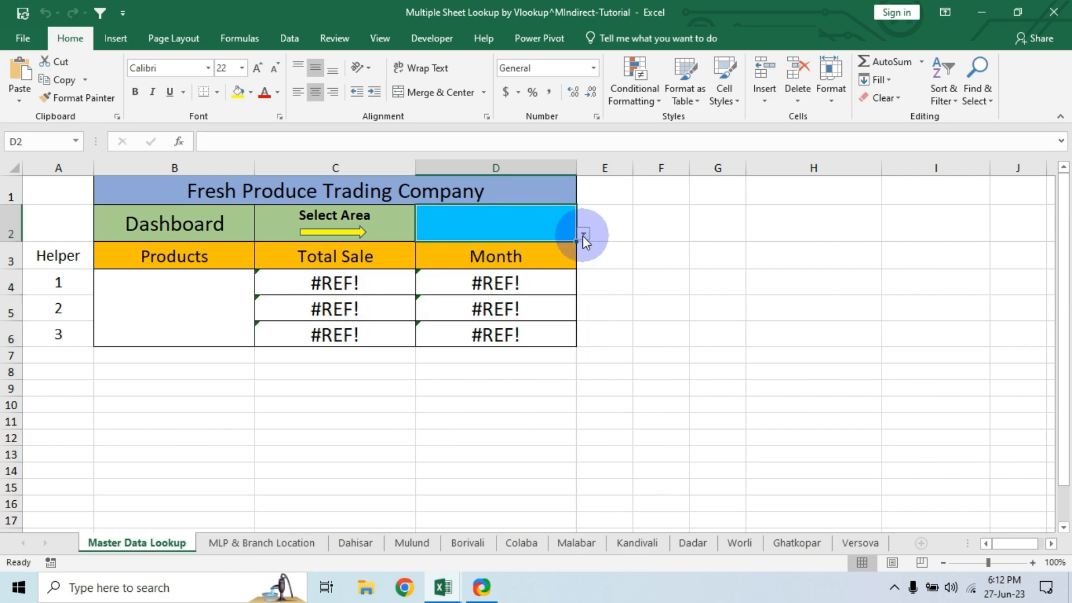
left_click(583, 235)
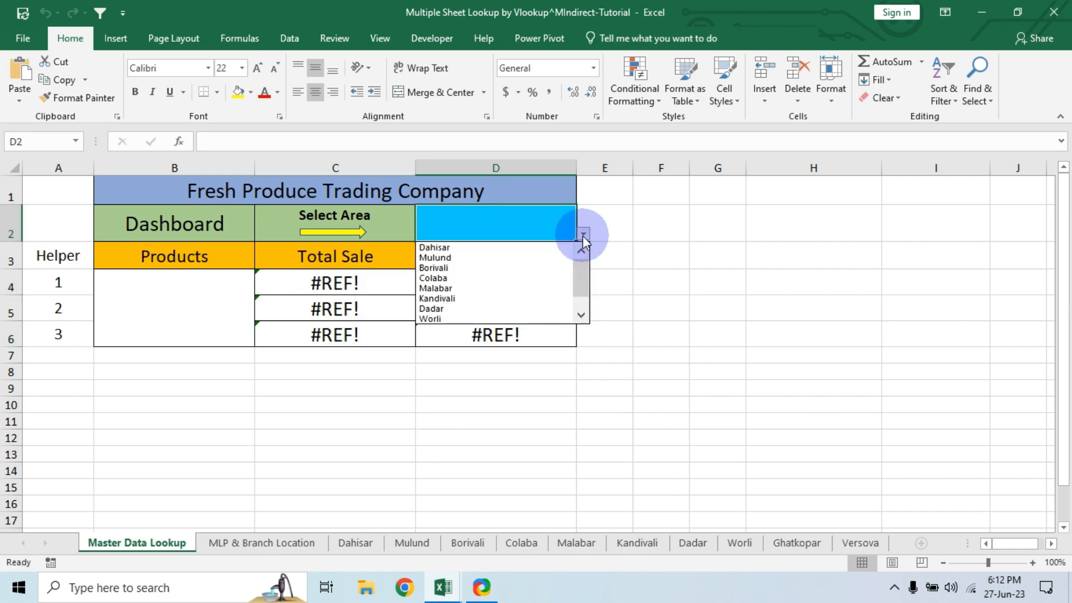
left_click(452, 246)
Choose Apples from the product drop-down list in the merged Products cell B4.
left_click(168, 307)
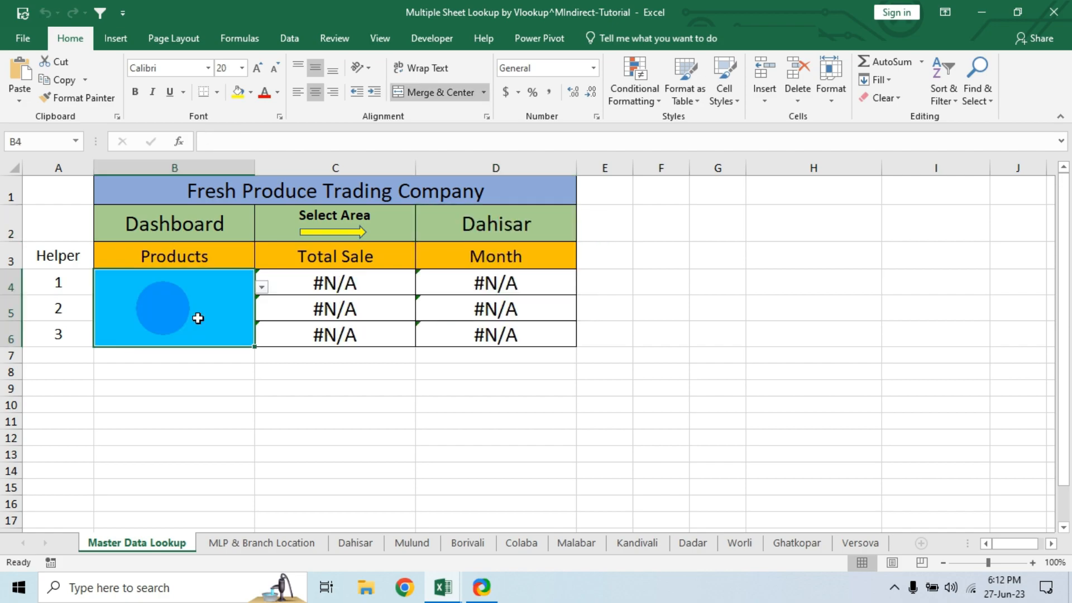
left_click(263, 288)
left_click(249, 294)
left_click(261, 287)
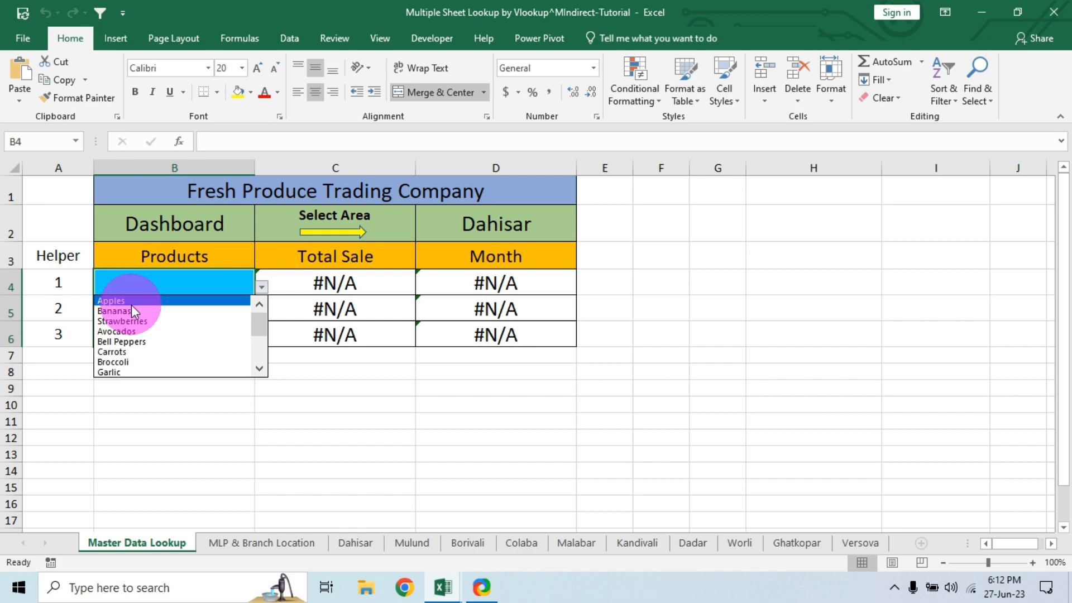
left_click(132, 302)
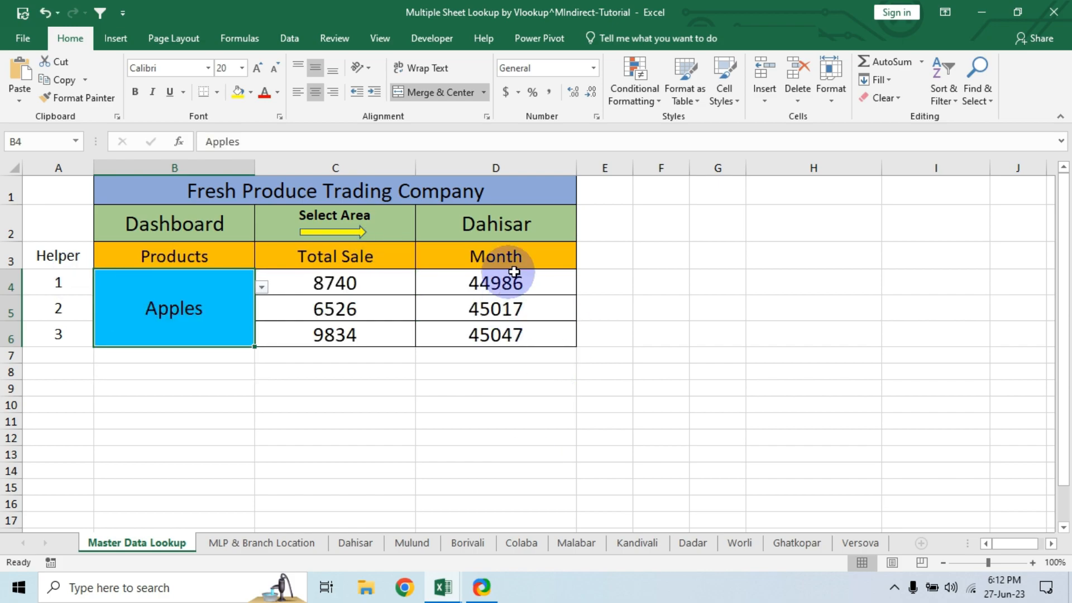
Format the Month cells D4:D6 as dates with the Mar-12 month-year type.
left_click_drag(523, 283, 519, 333)
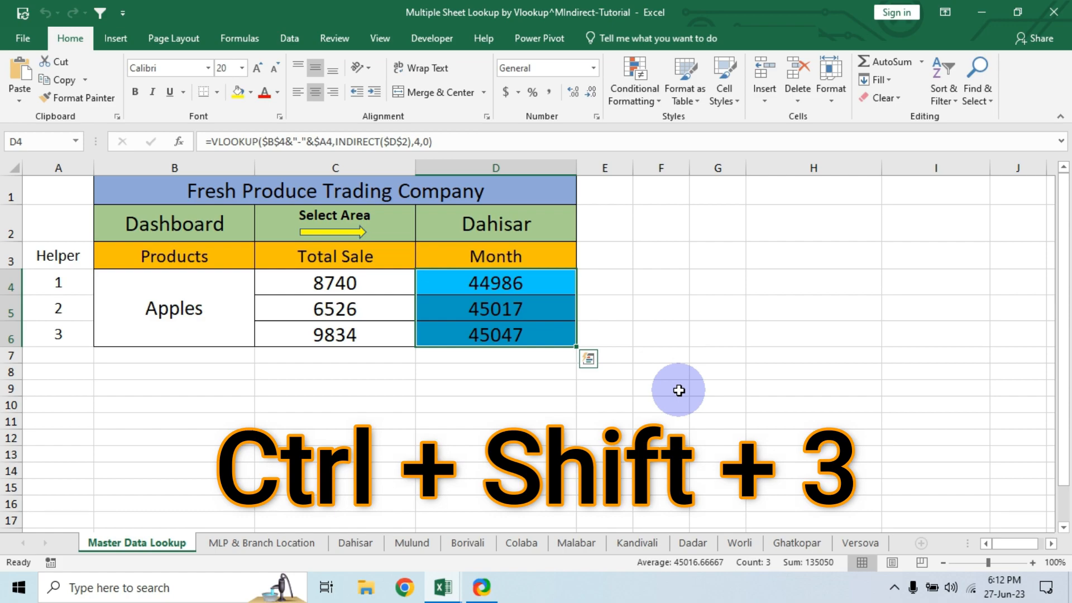
key("ctrl+shift+3")
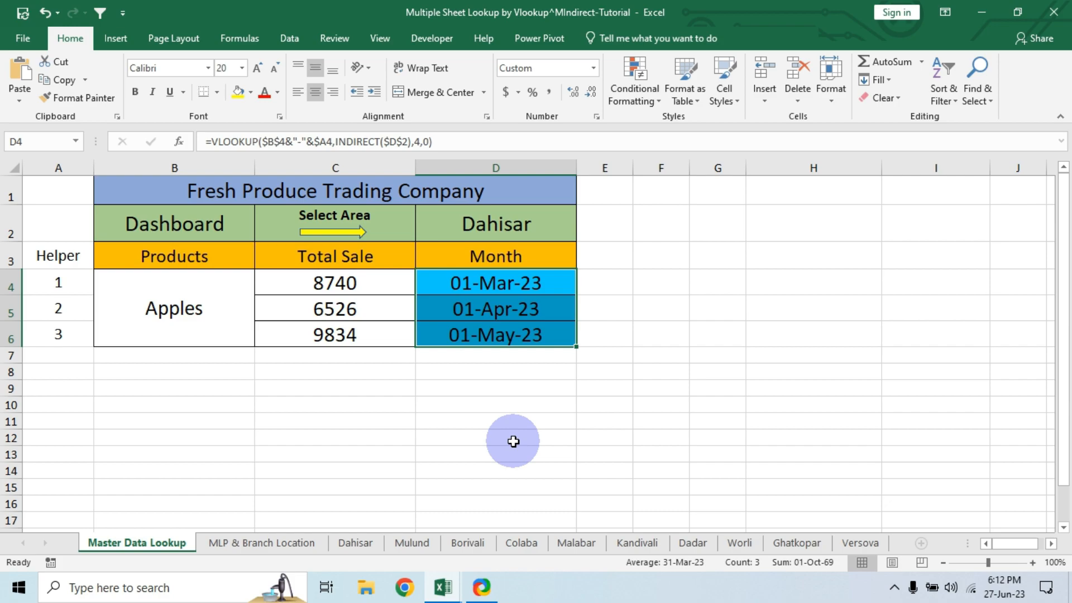
key("ctrl+1")
left_click(309, 169)
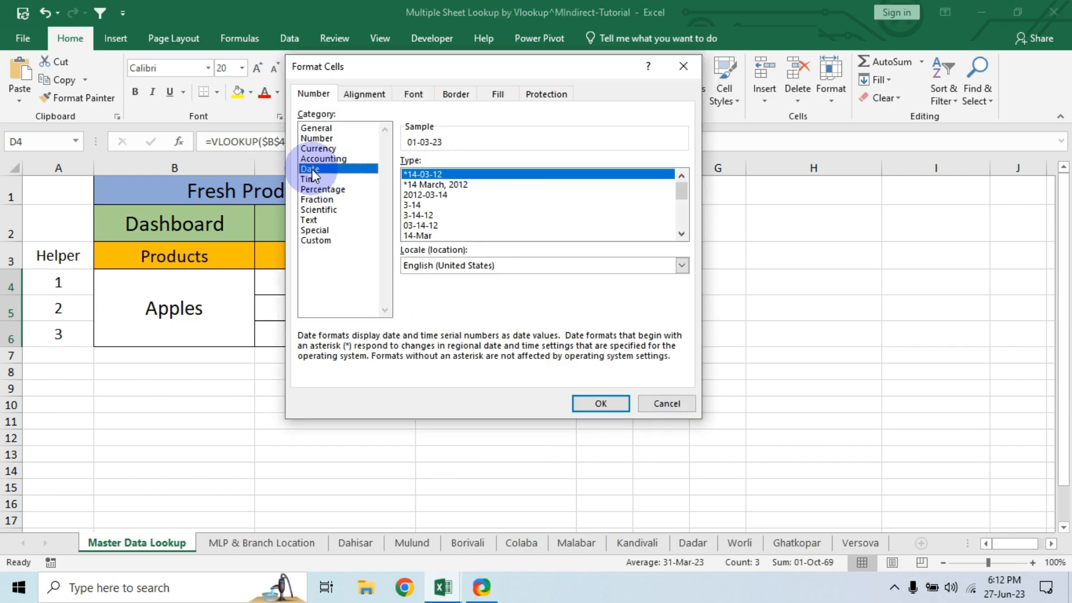
scroll(457, 235, "down", 1)
left_click(420, 236)
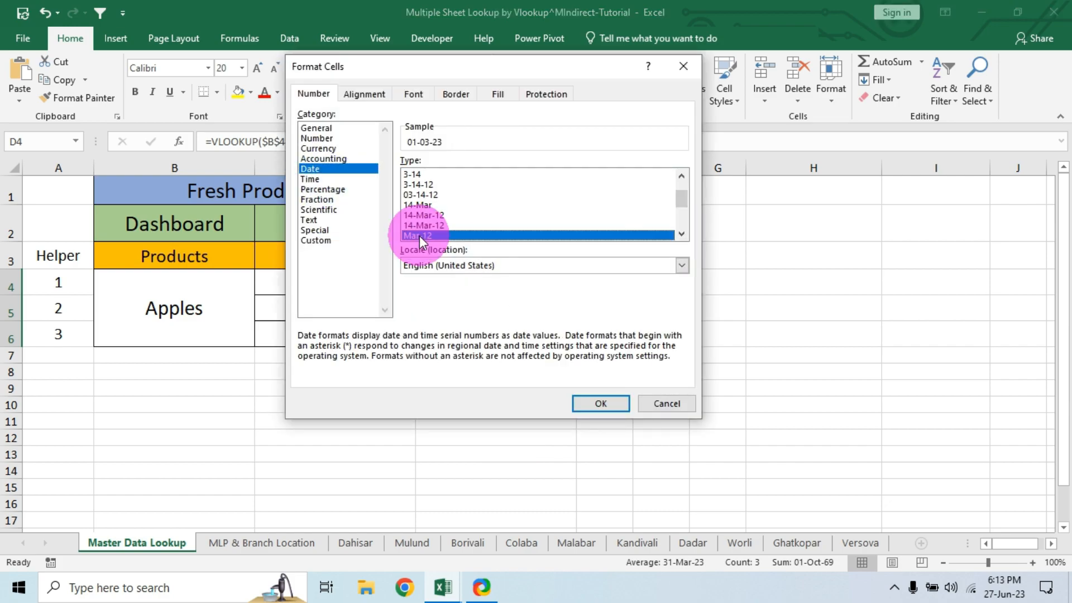
left_click(601, 405)
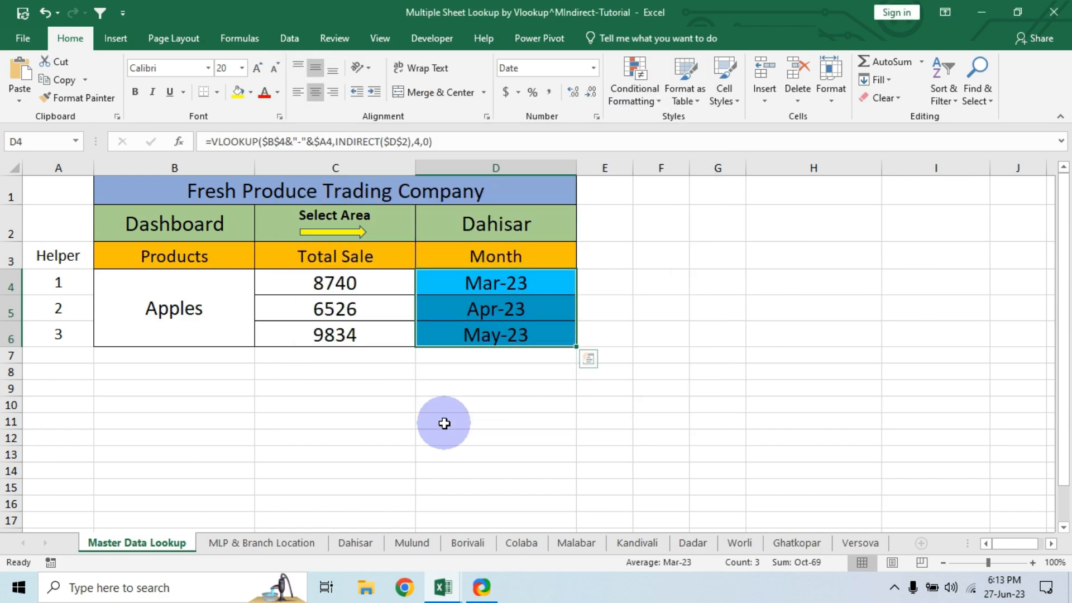
Choose Avocados as the dashboard product in B4 and Borivali as the area in D2.
left_click(259, 293)
left_click(260, 289)
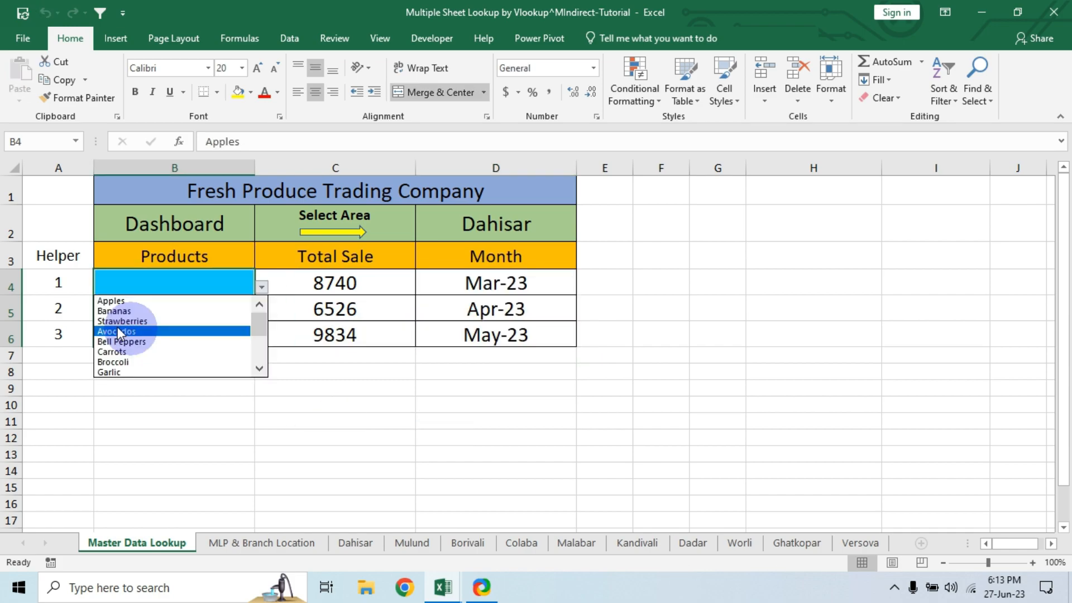
left_click(112, 328)
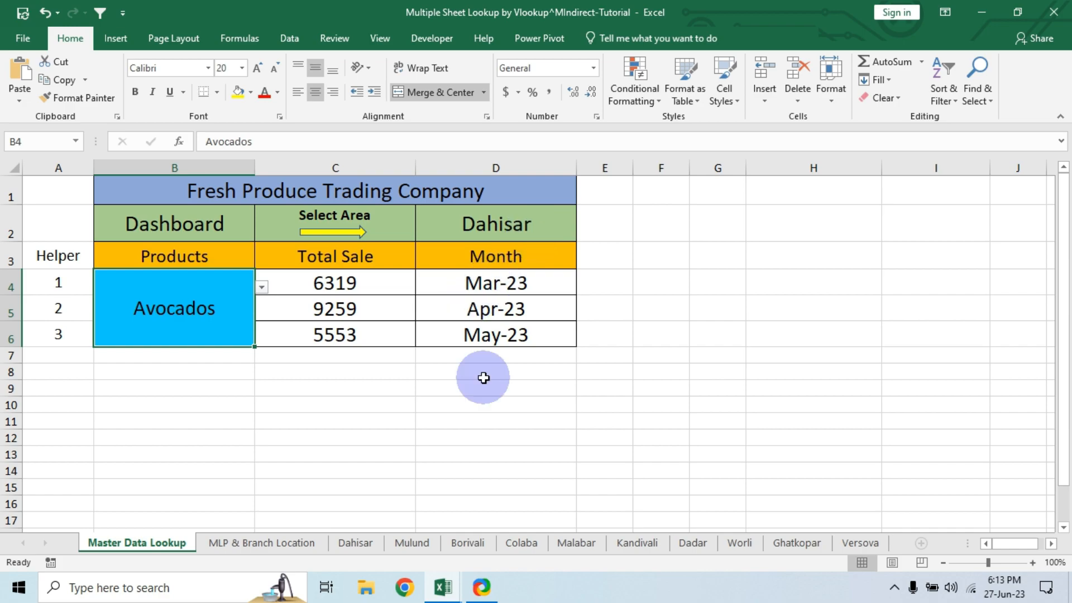
left_click(544, 231)
left_click(584, 233)
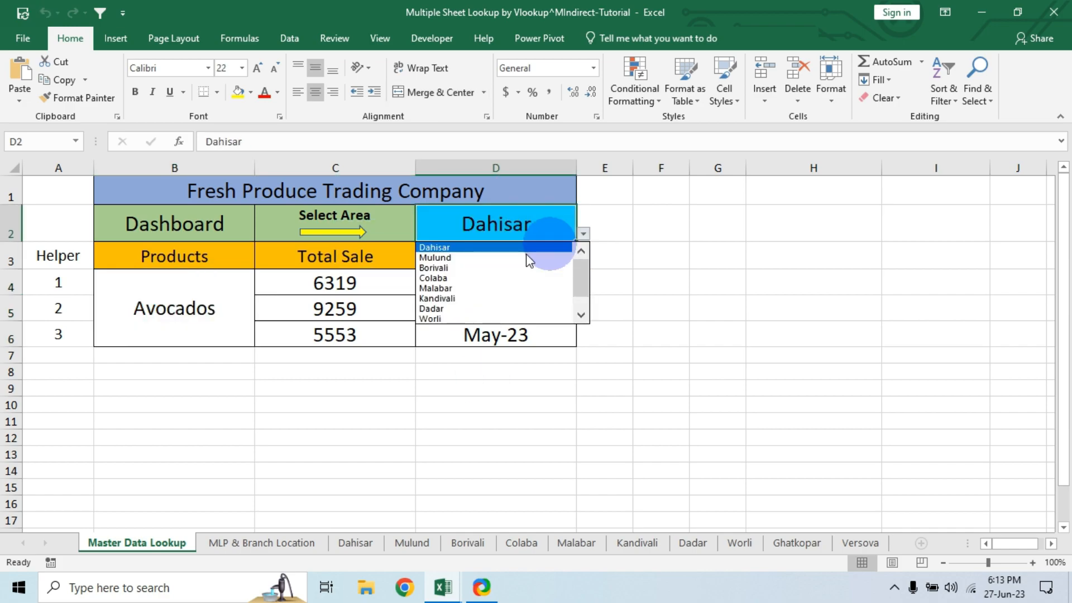
left_click(439, 269)
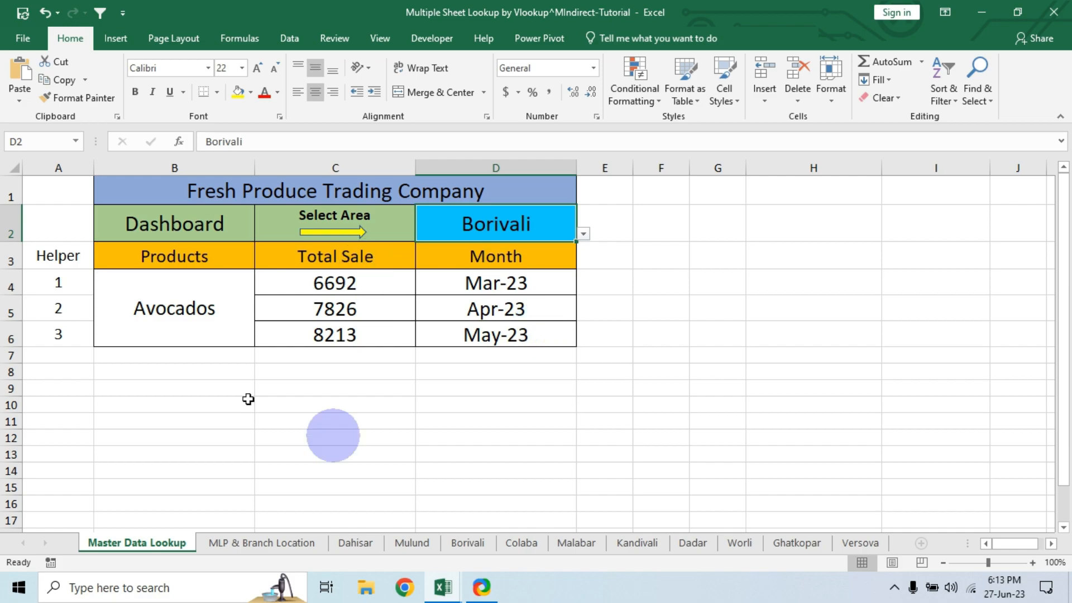
left_click(209, 311)
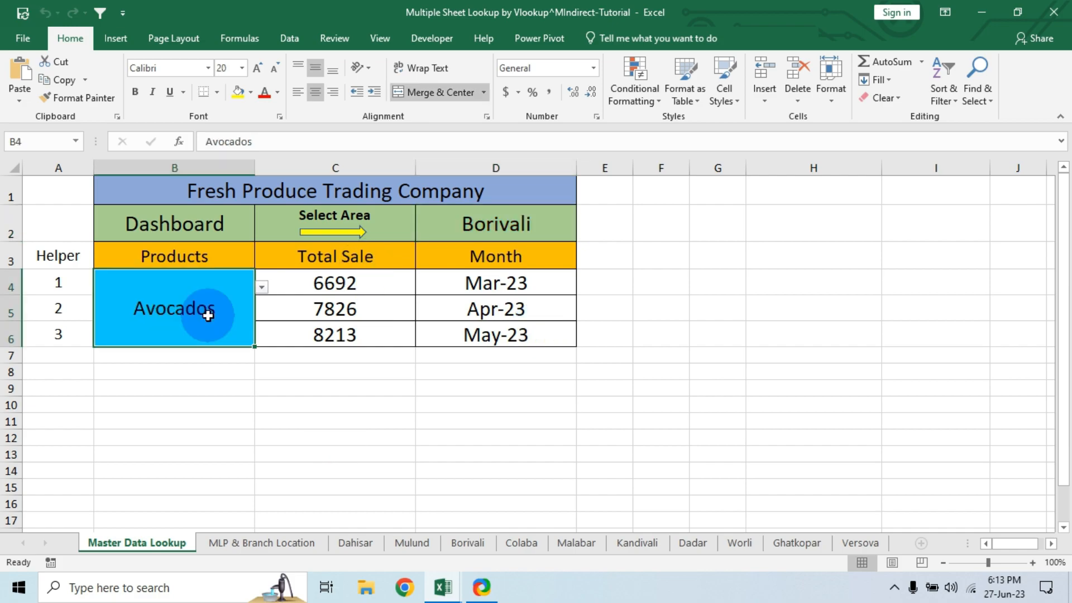
left_click(479, 241)
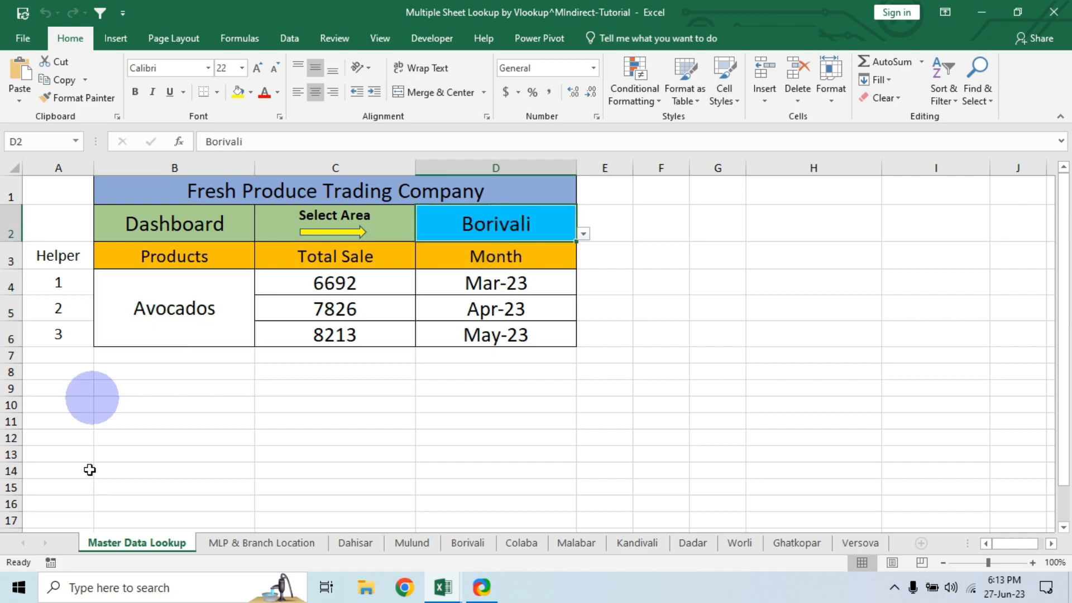
Filter the Helper column on the Borivali sheet to Avocados-1, Avocados-2 and Avocados-3.
left_click(471, 544)
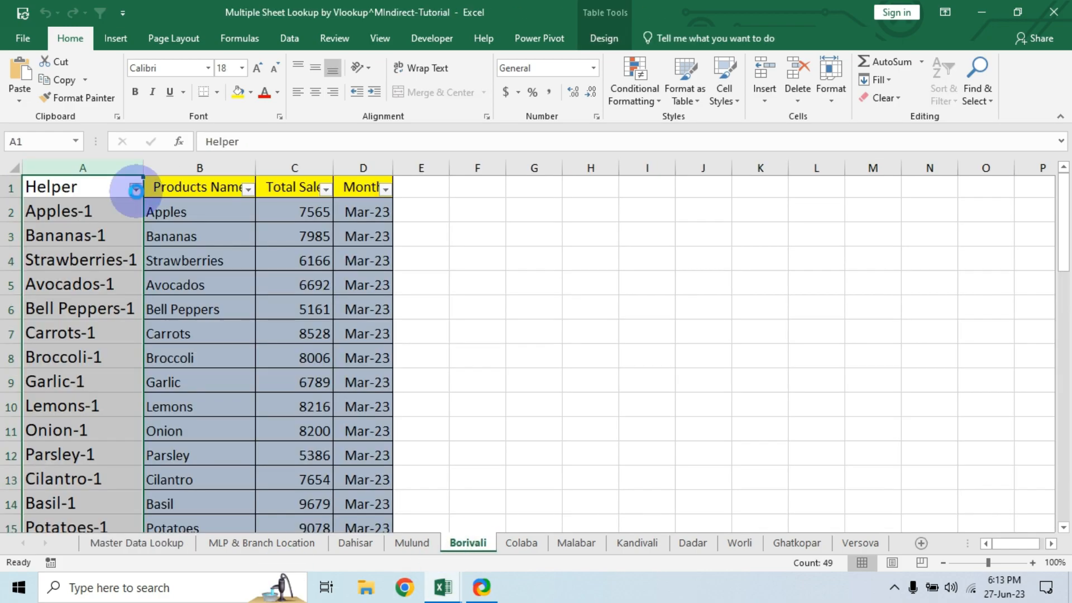
left_click(135, 189)
left_click(46, 342)
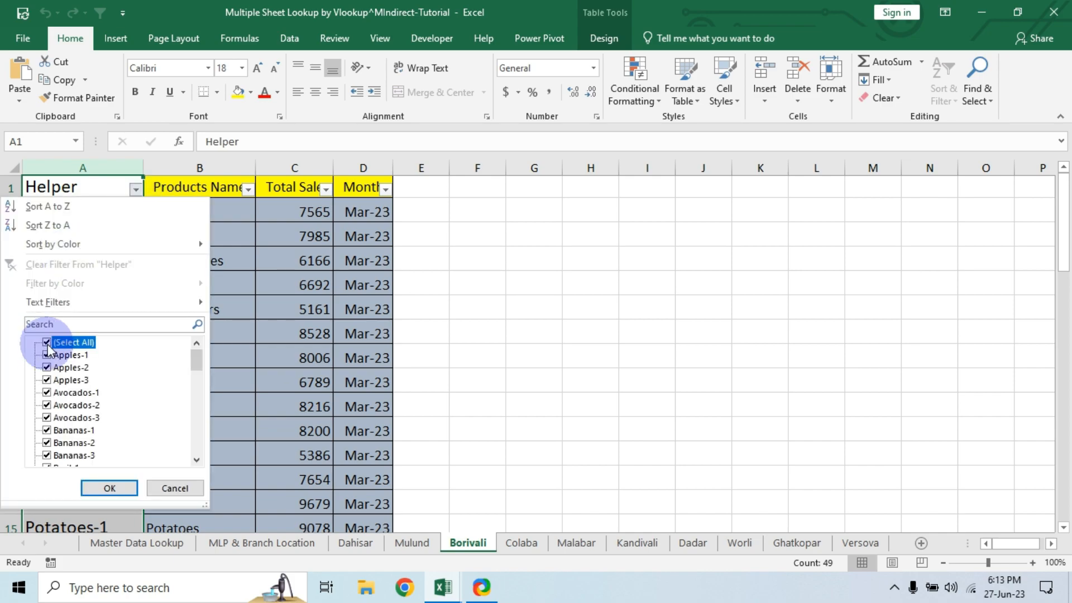
left_click(54, 394)
left_click(59, 406)
left_click(66, 418)
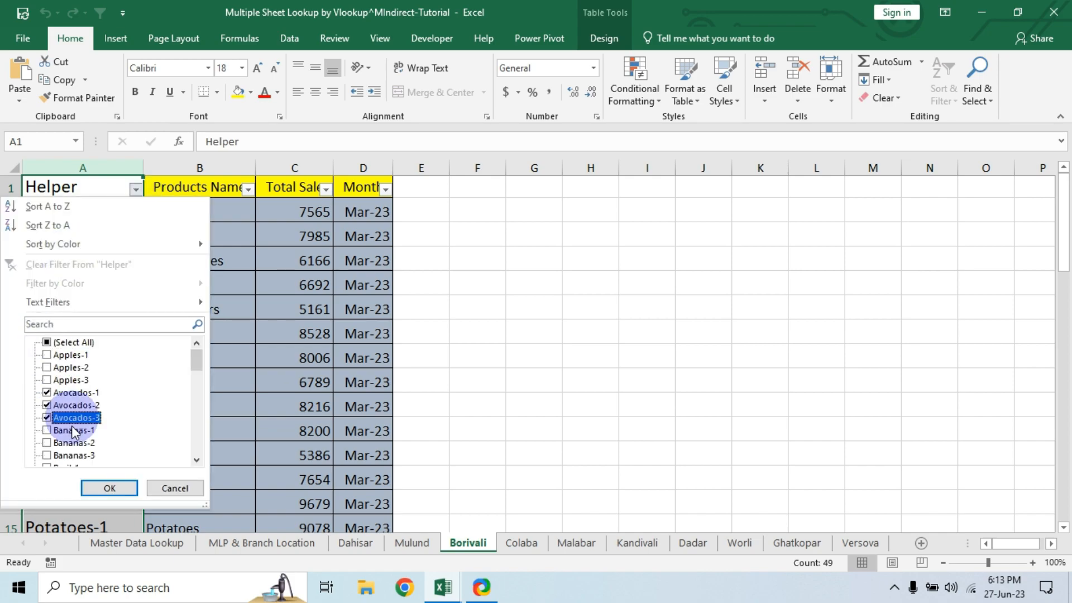
left_click(124, 485)
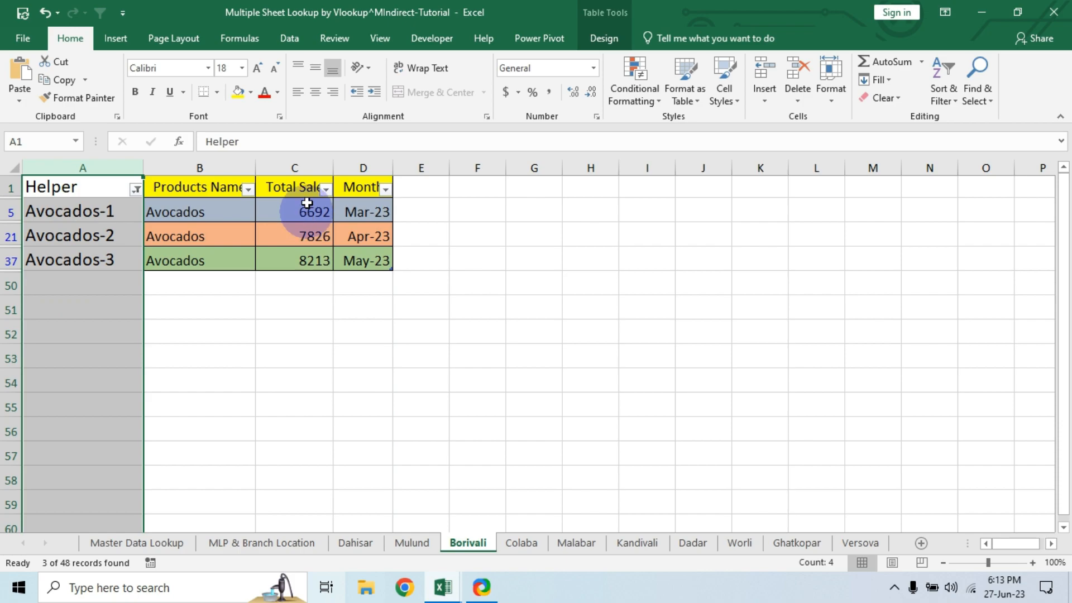
Compare the filtered Avocados sales and months on the Borivali sheet with the lookup results on the Master Data Lookup sheet.
left_click_drag(307, 203, 307, 260)
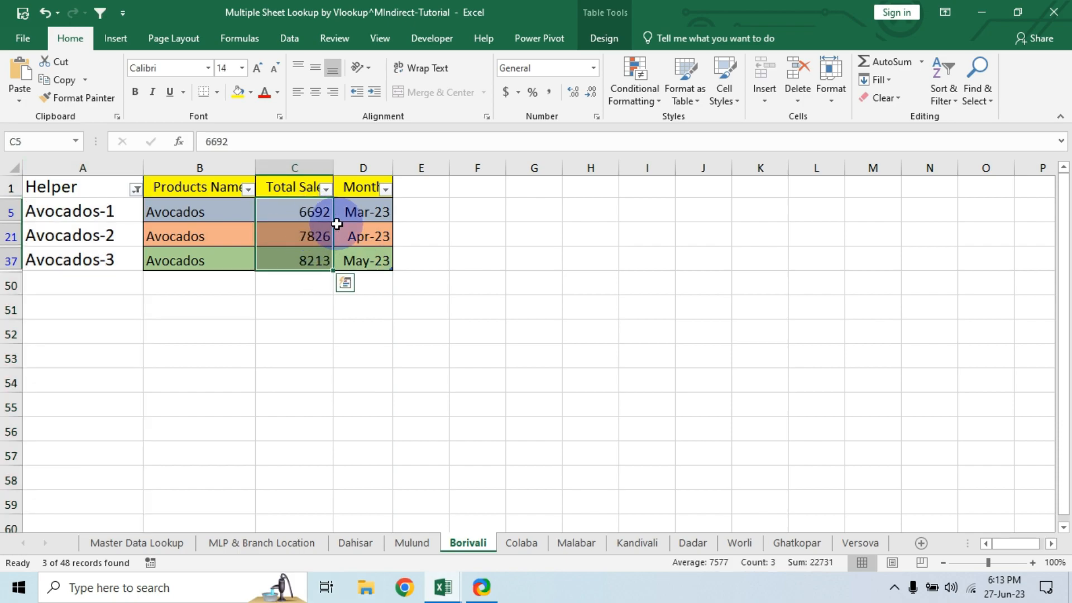
left_click(160, 542)
left_click(357, 284)
left_click(364, 308)
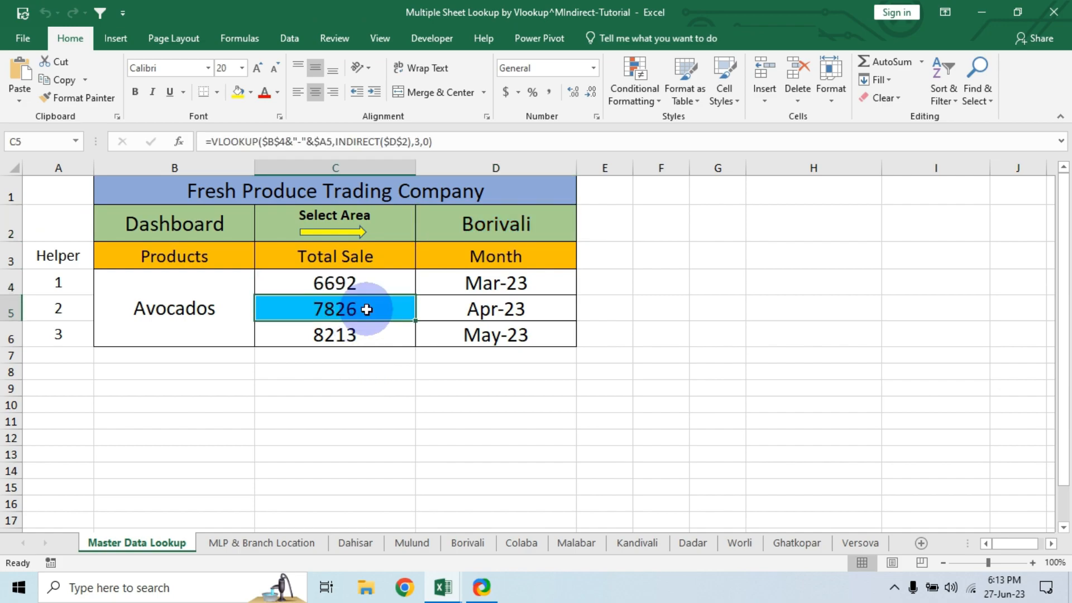
left_click(469, 541)
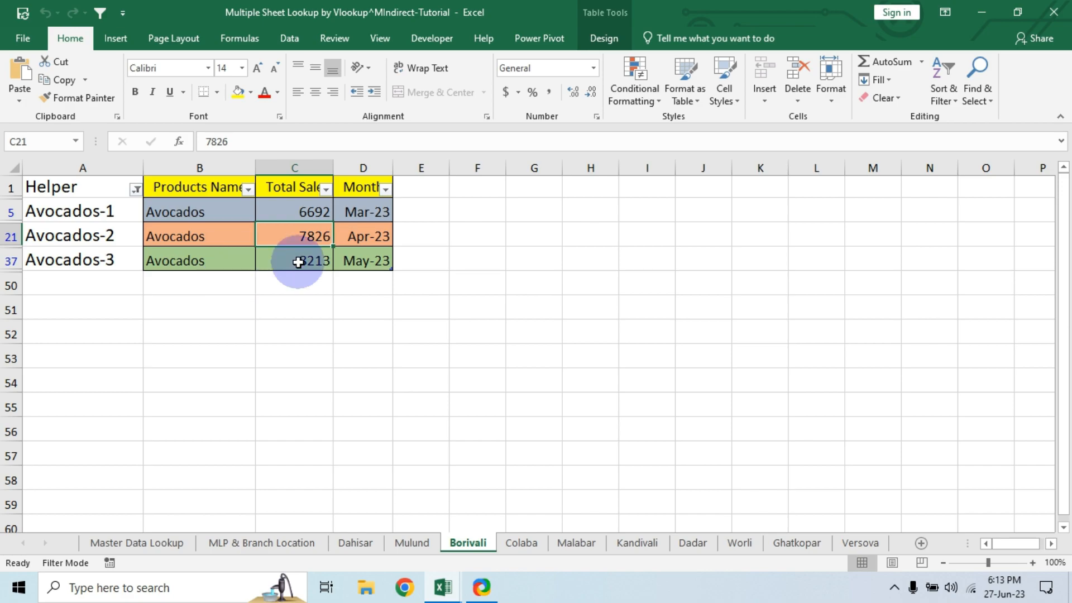
left_click(156, 546)
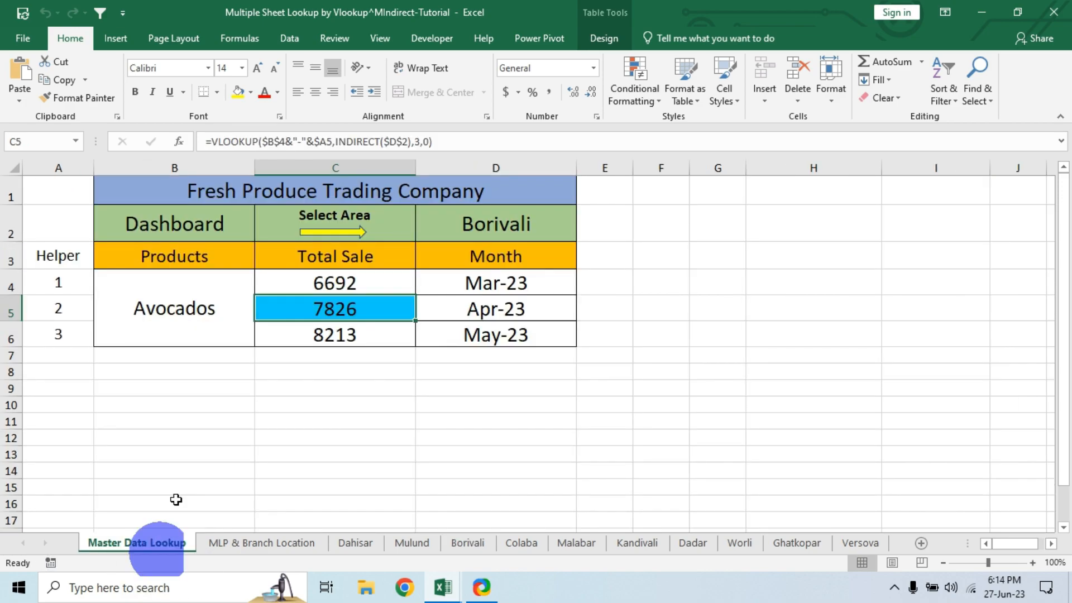
left_click(355, 335)
left_click(508, 332)
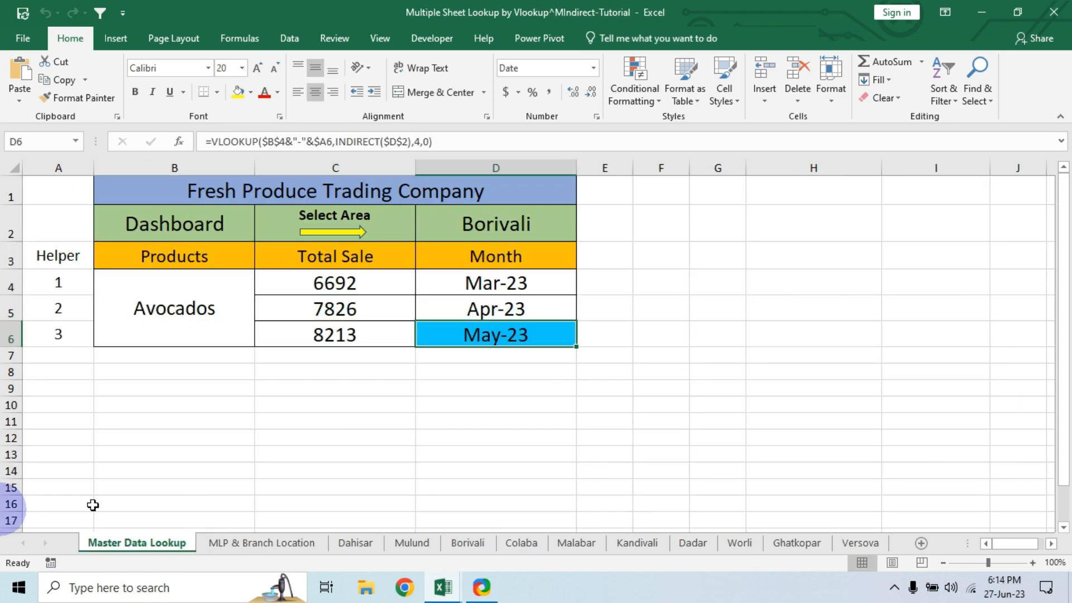
Hide helper column A on the Master Data Lookup sheet and on the grouped sheets Dahisar through Versova, and return to the dashboard.
left_click(56, 166)
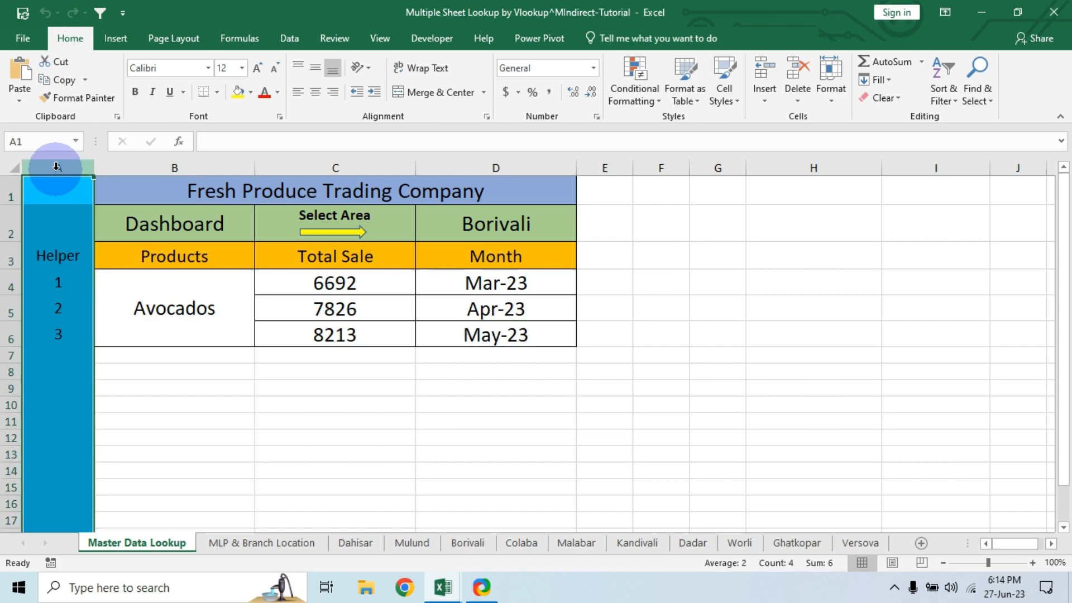
key("ctrl+0")
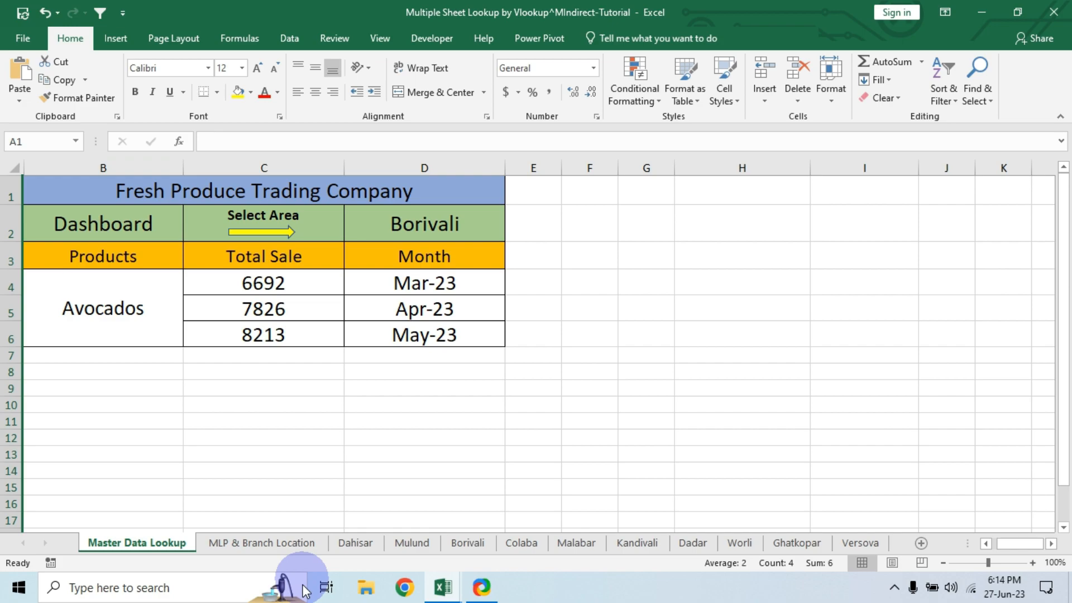
left_click(356, 543)
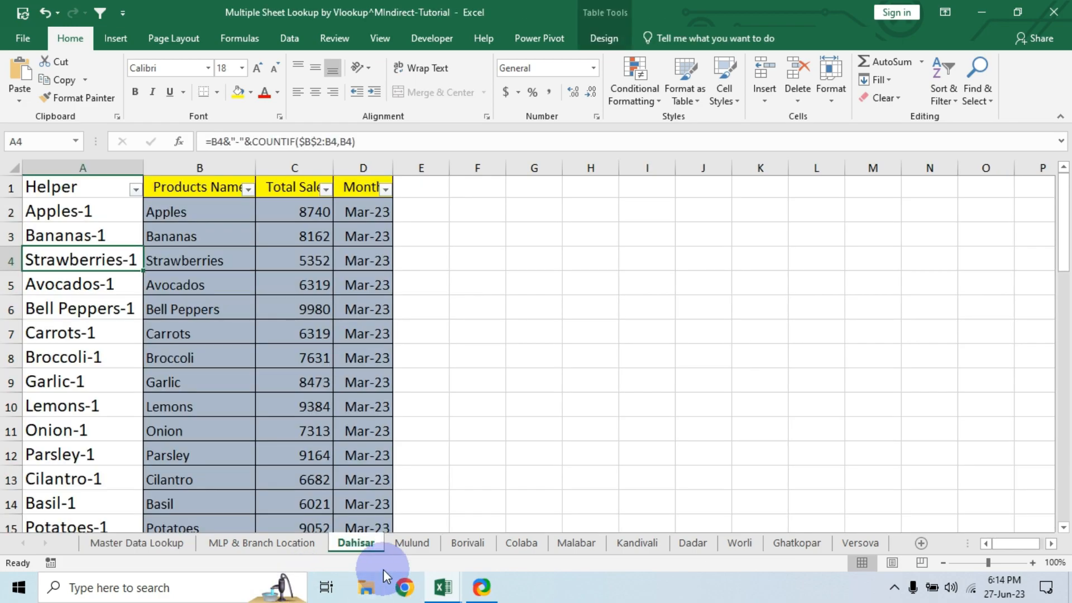
left_click(866, 546, "shift")
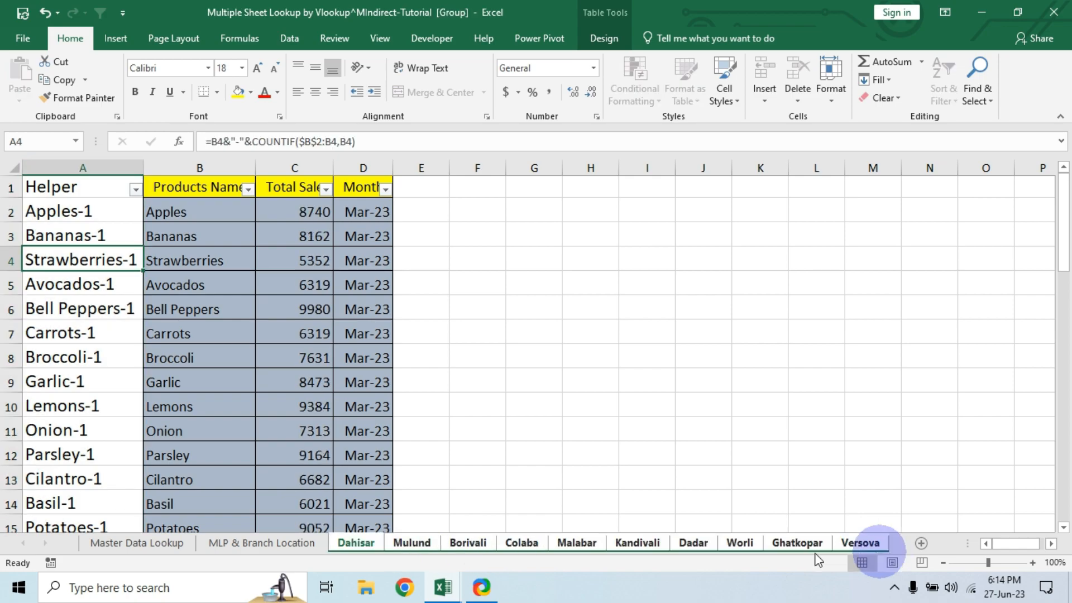
left_click(80, 167)
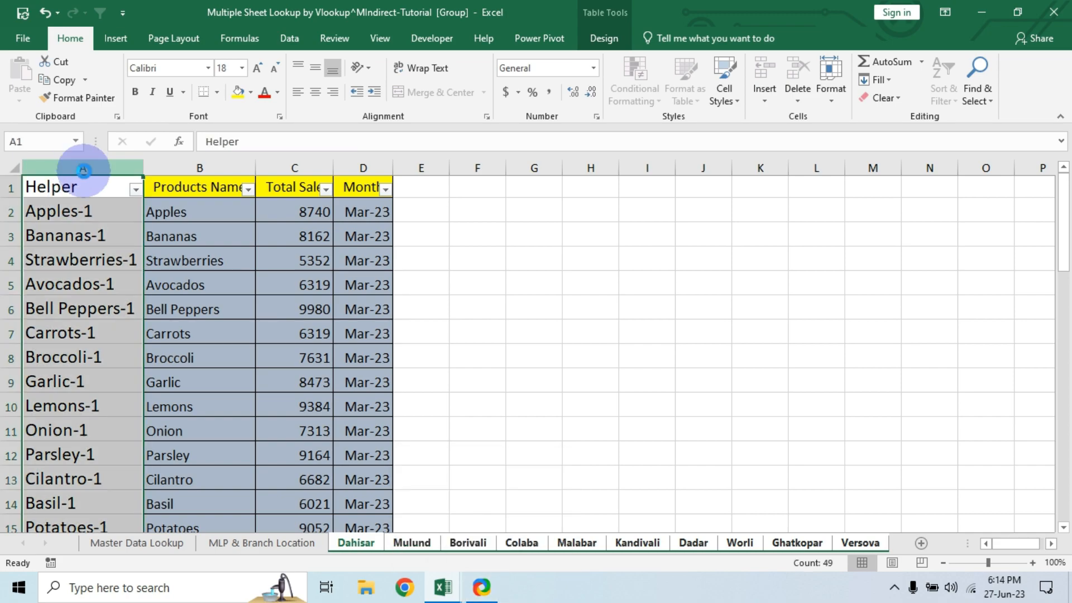
key("ctrl+0")
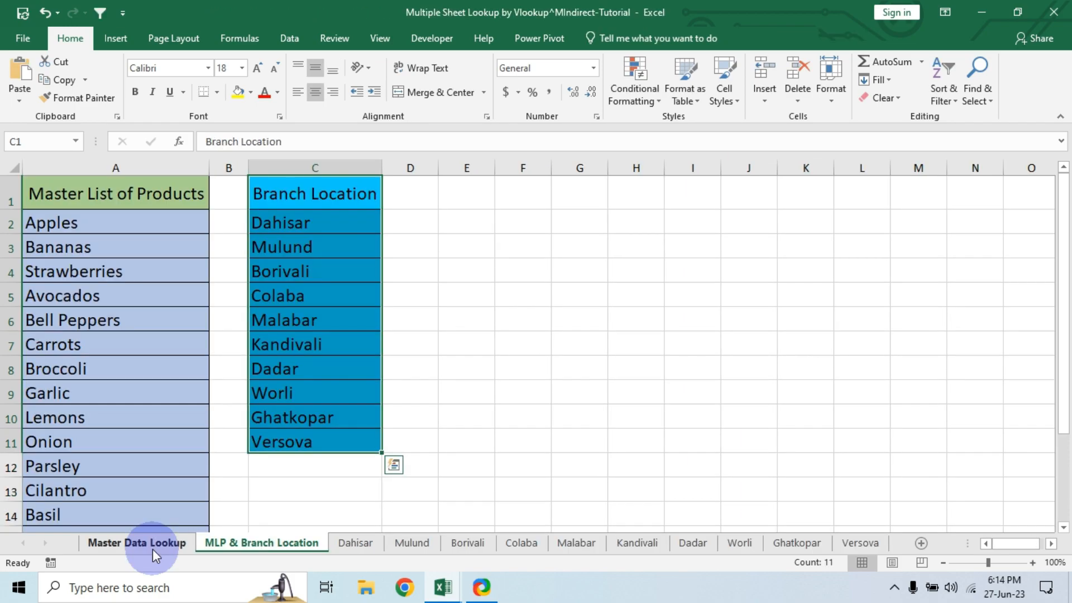
left_click(154, 547)
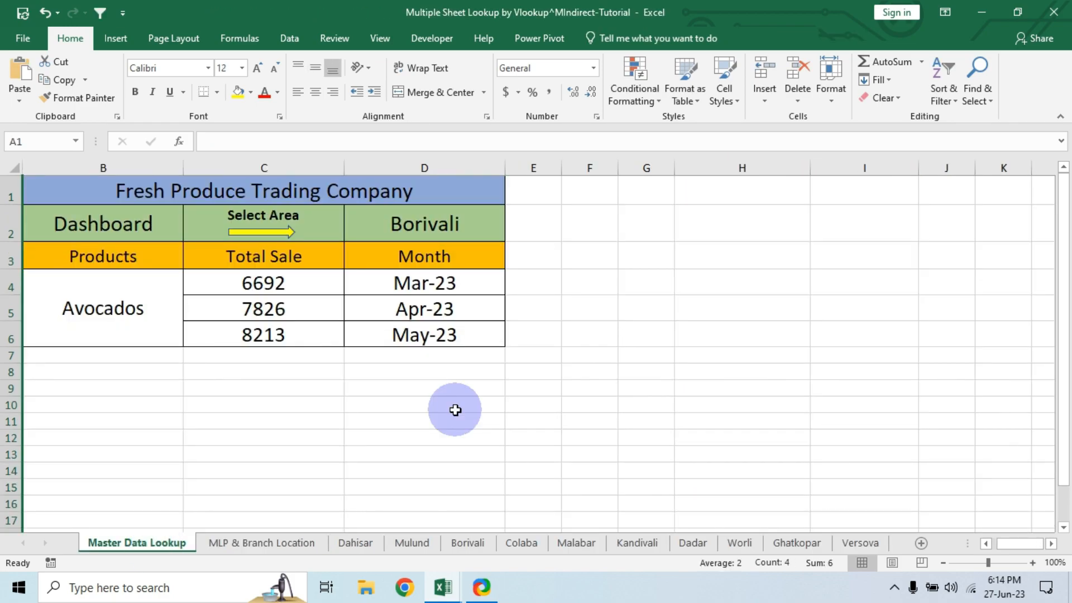